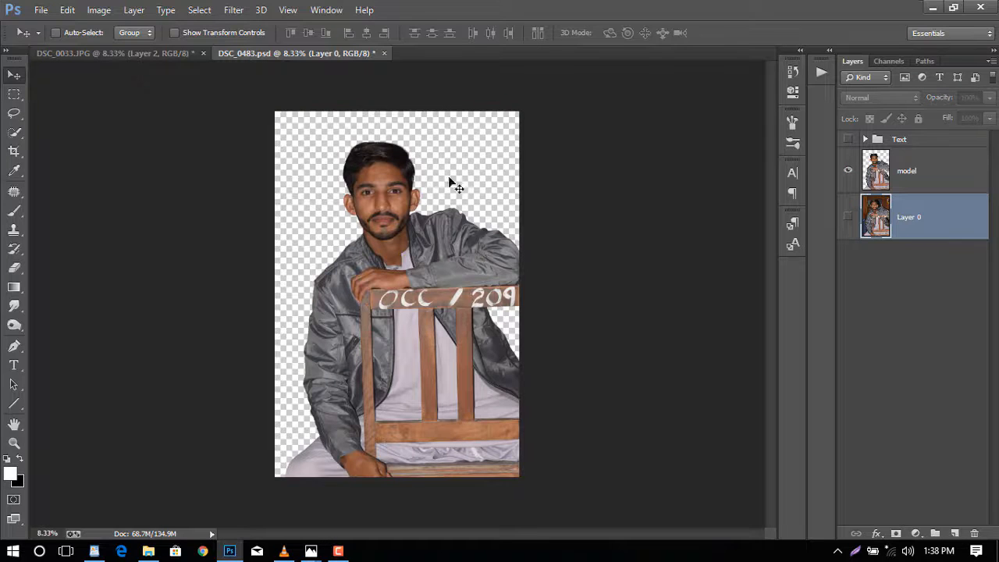
# - Preview the original photo layer and the Text group by briefly showing and hiding them, leaving the model layer selected
pyautogui.click(849, 218)
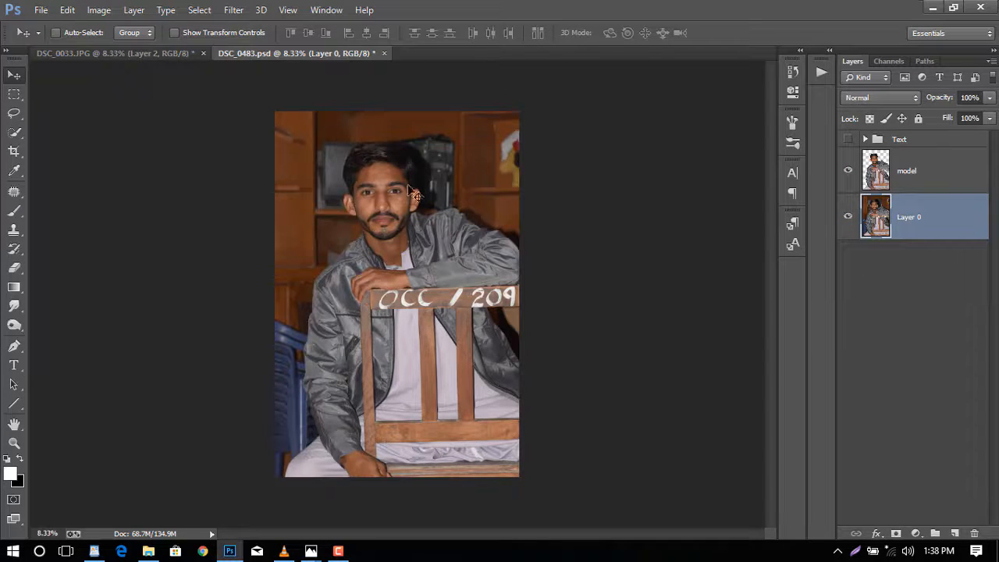
pyautogui.click(849, 218)
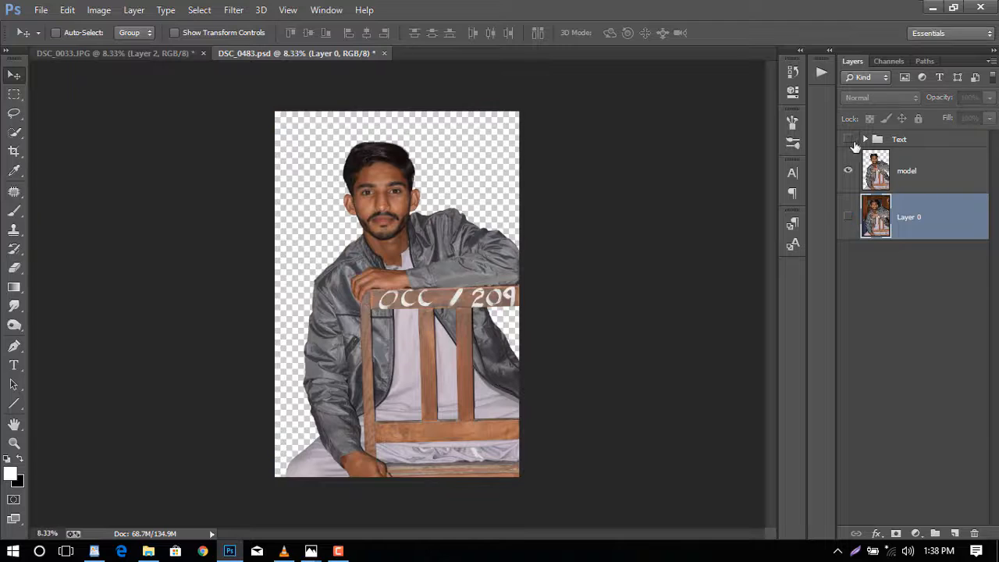
pyautogui.click(939, 169)
pyautogui.click(849, 139)
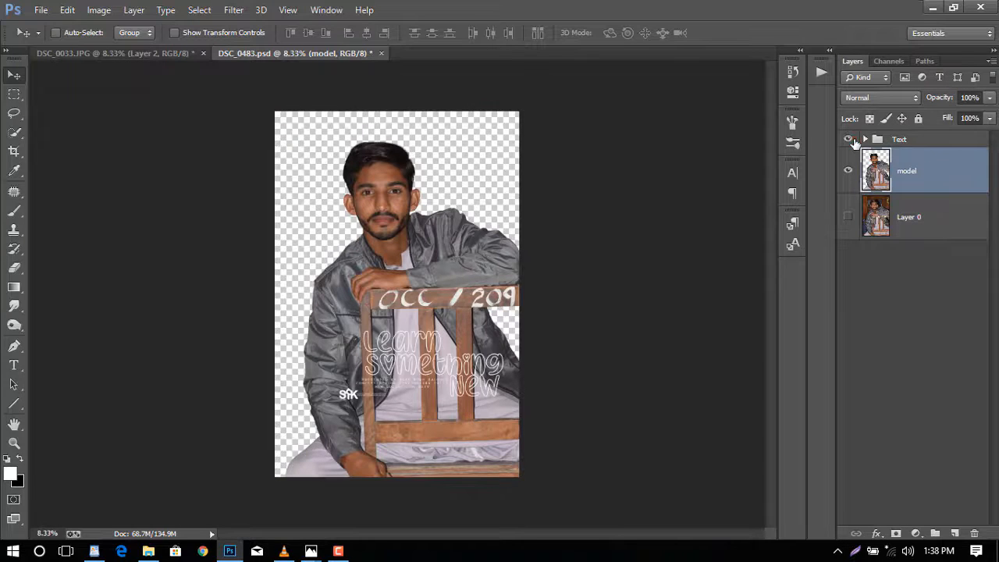
pyautogui.click(848, 139)
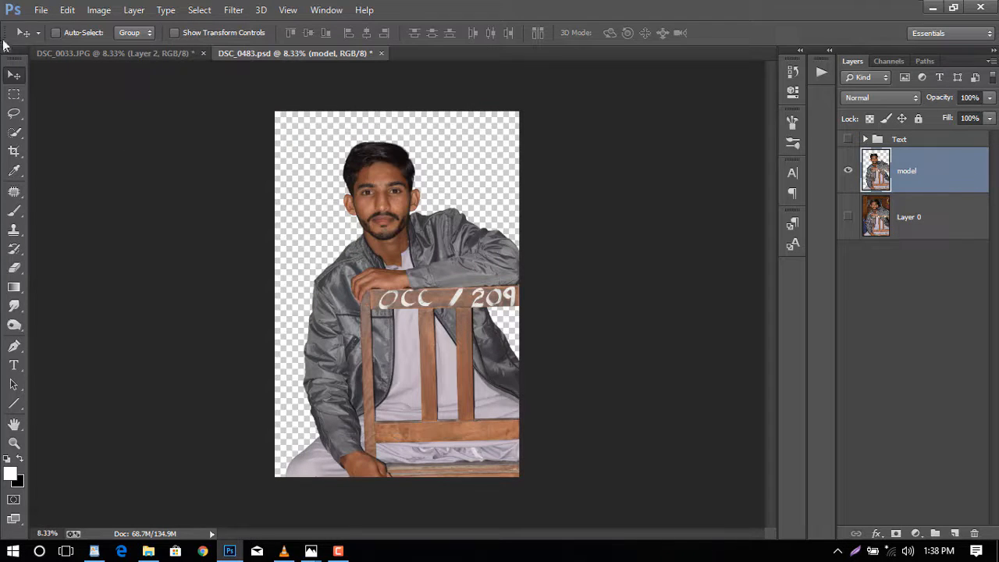
# - Place the lost-places-1510592 image from the Pixabay Backgrounds folder into the document
pyautogui.click(41, 9)
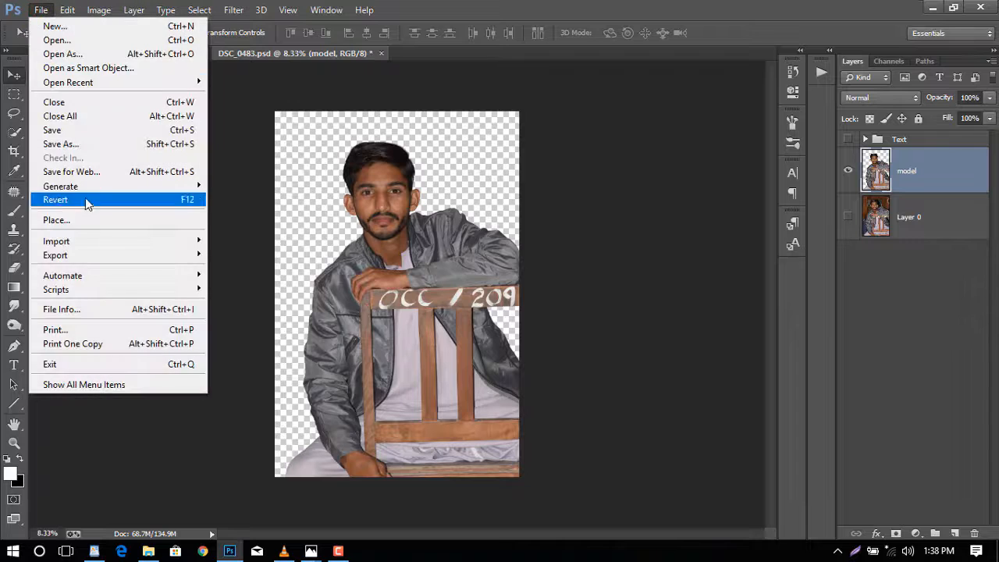
pyautogui.click(129, 226)
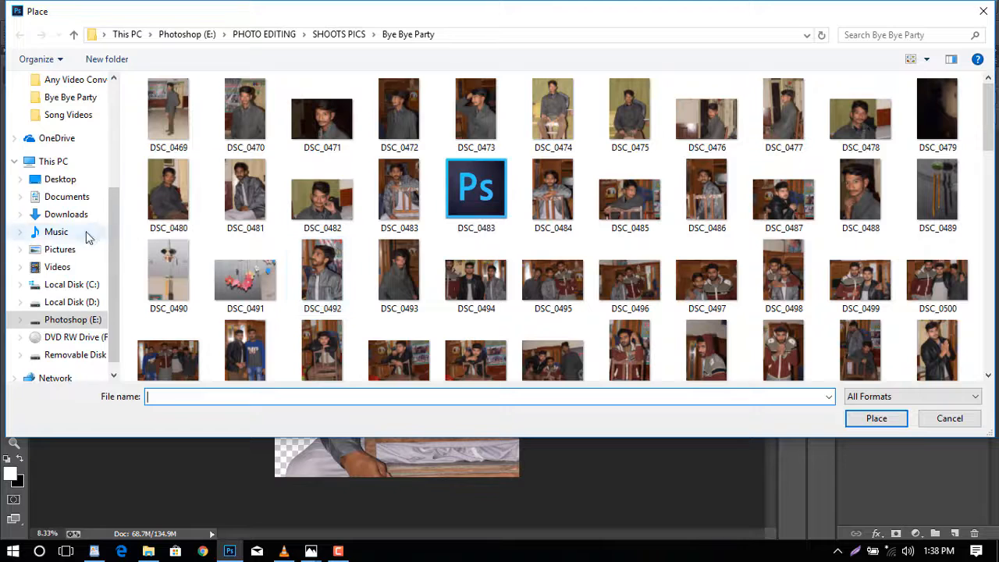
pyautogui.scroll(5, 74, 133)
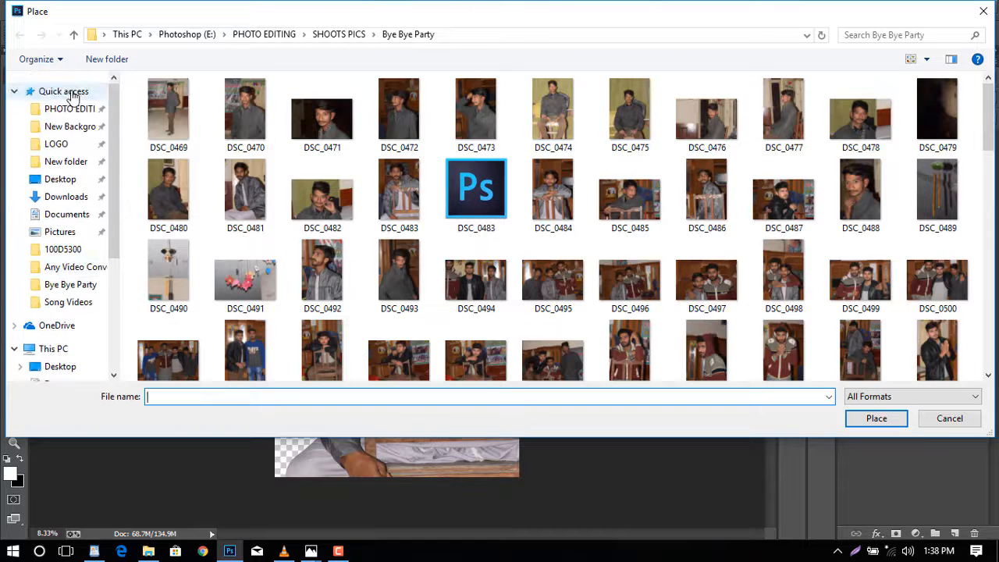
pyautogui.click(69, 127)
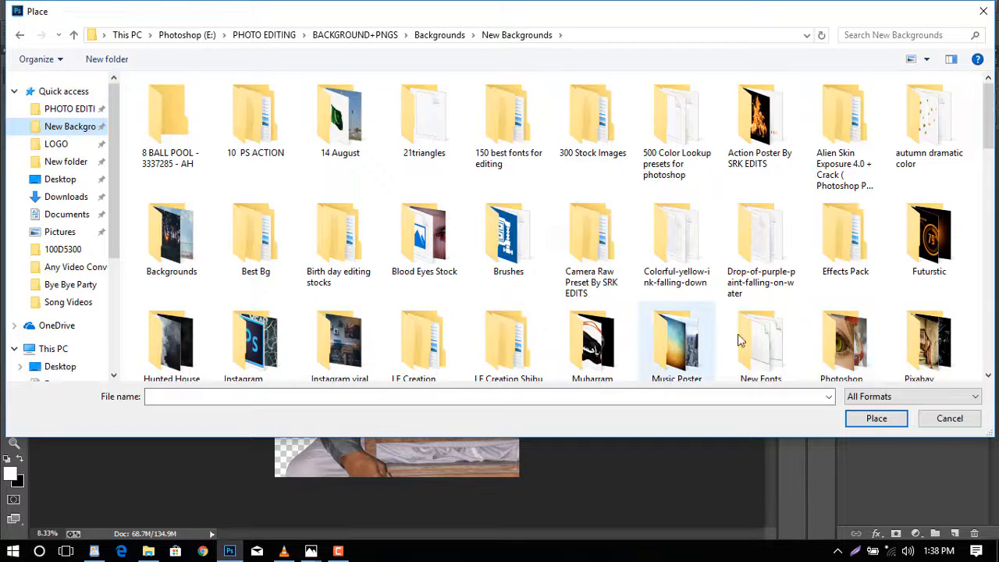
pyautogui.scroll(-1, 726, 336)
pyautogui.doubleClick(928, 324)
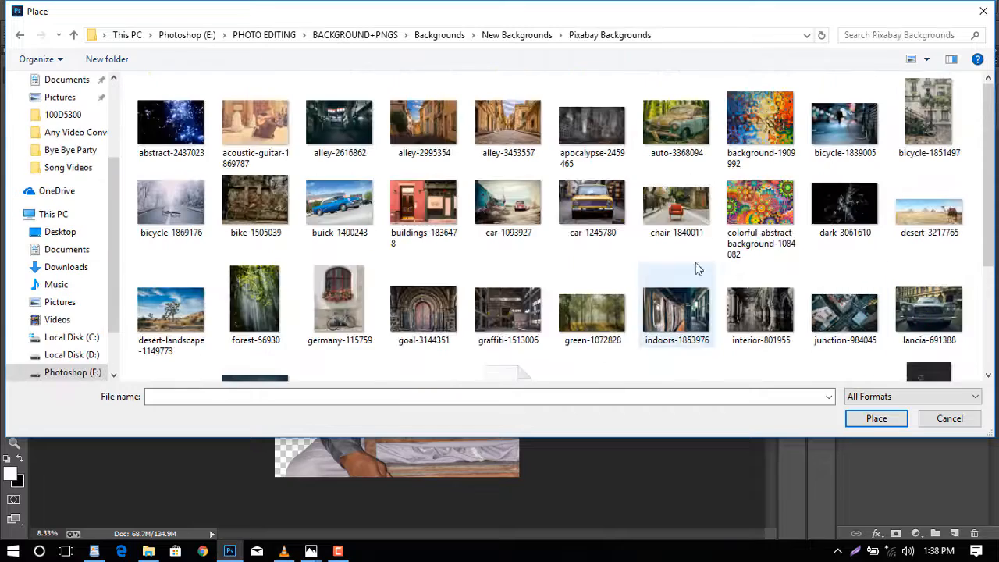
pyautogui.scroll(-2, 413, 281)
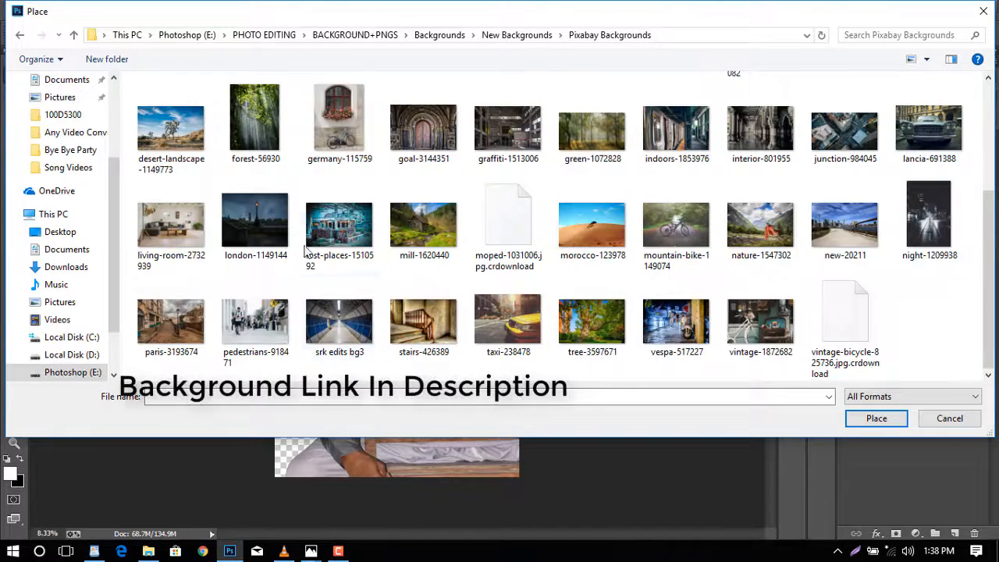
pyautogui.doubleClick(343, 230)
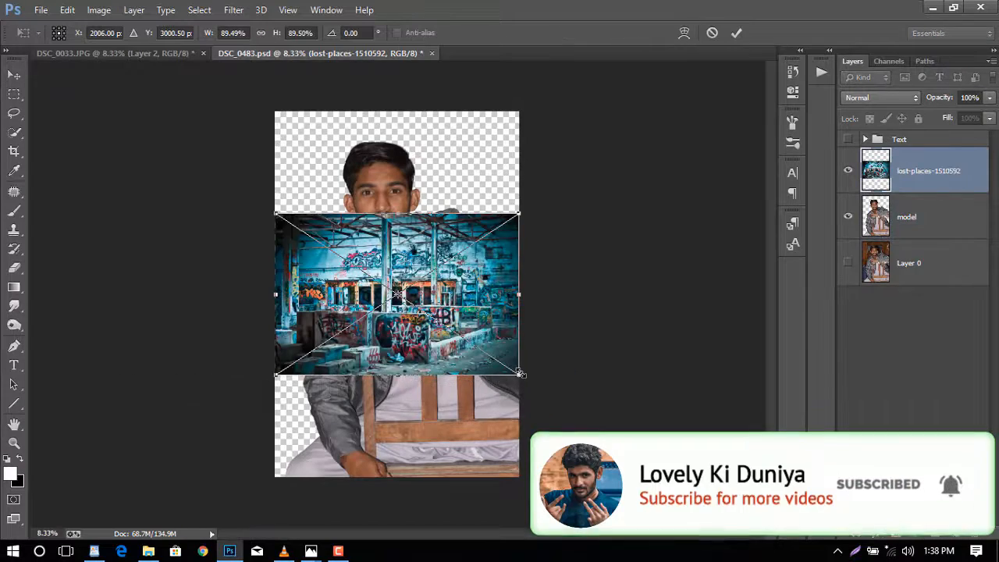
# - Scale the placed background up to about 239% so it covers the canvas, reposition it, and commit the transform
pyautogui.moveTo(527, 387); pyautogui.dragTo(729, 507)
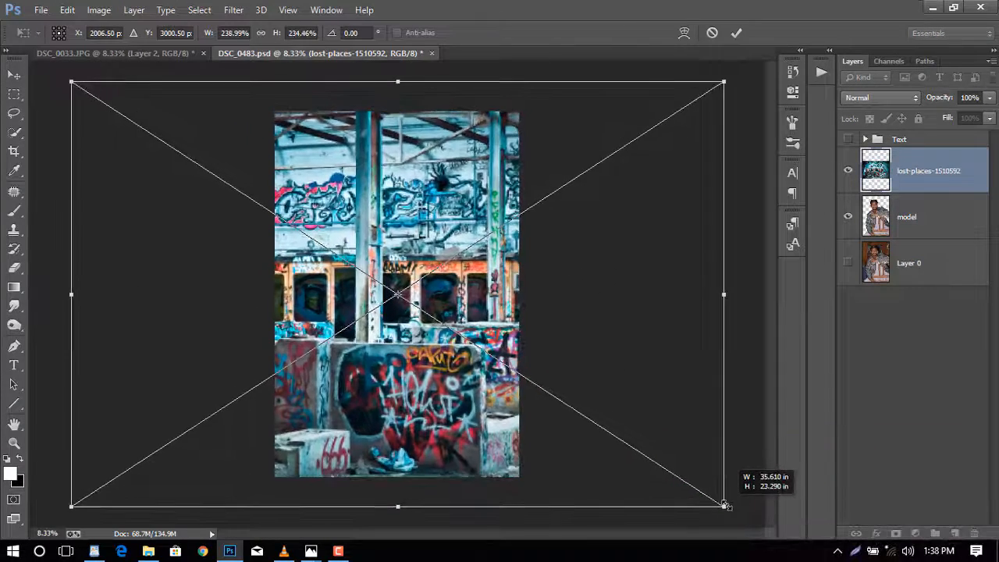
pyautogui.moveTo(674, 432); pyautogui.dragTo(468, 408)
pyautogui.click(736, 32)
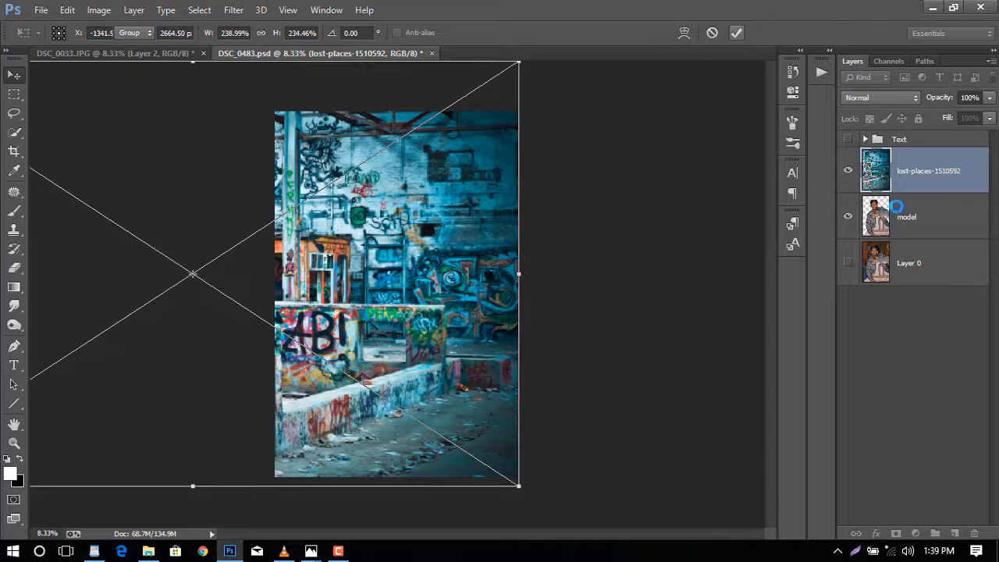
# - Move the background layer beneath the model layer, nudge it into place, and rasterize it
pyautogui.moveTo(917, 174); pyautogui.dragTo(919, 229)
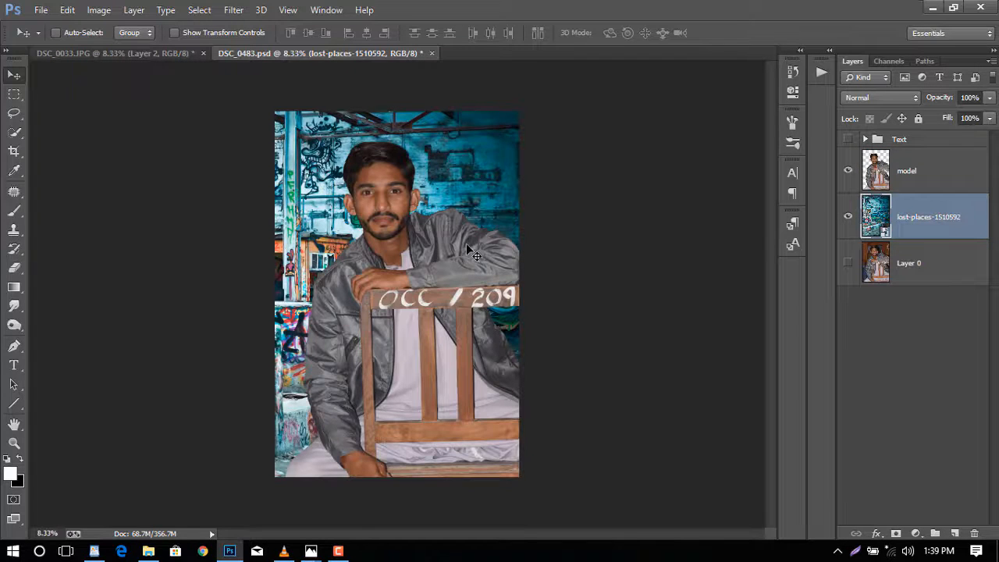
pyautogui.moveTo(471, 248)
pyautogui.mouseDown()
pyautogui.moveTo(472, 264)
pyautogui.moveTo(476, 237)
pyautogui.mouseUp()
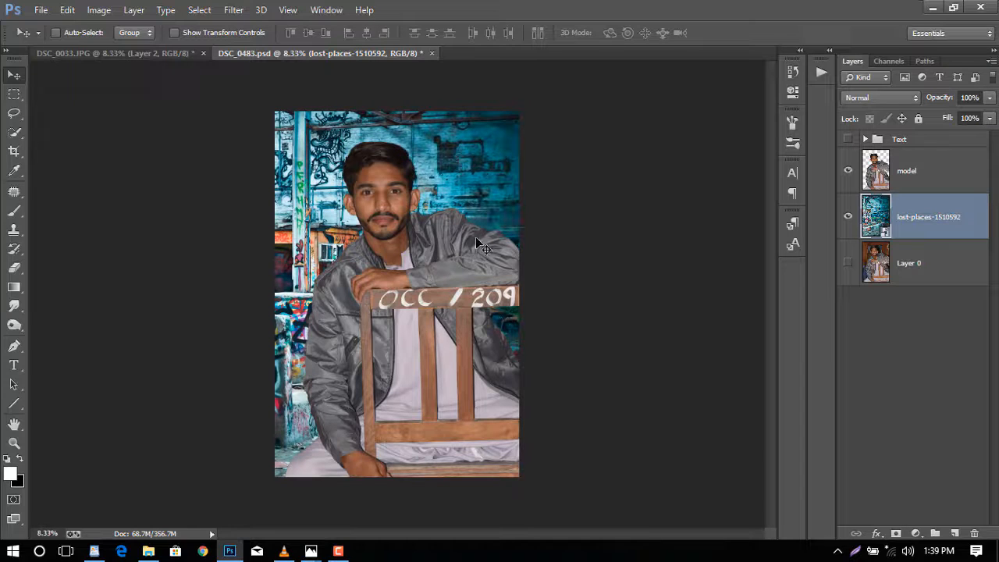
pyautogui.rightClick(941, 221)
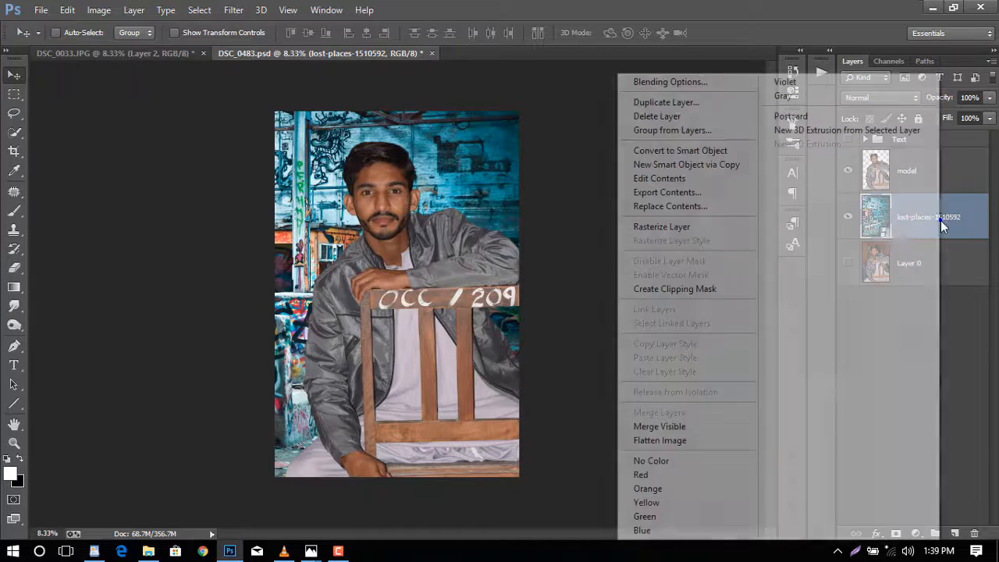
pyautogui.click(686, 227)
# - Add a Photo Filter adjustment clipped to the model layer using Cooling Filter (82) at 22% density
pyautogui.click(922, 175)
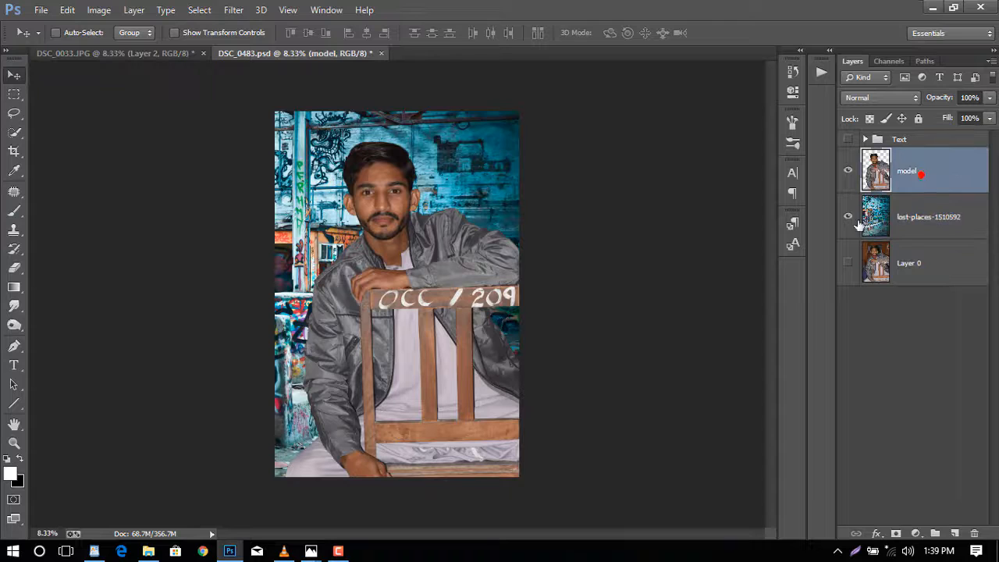
pyautogui.click(916, 534)
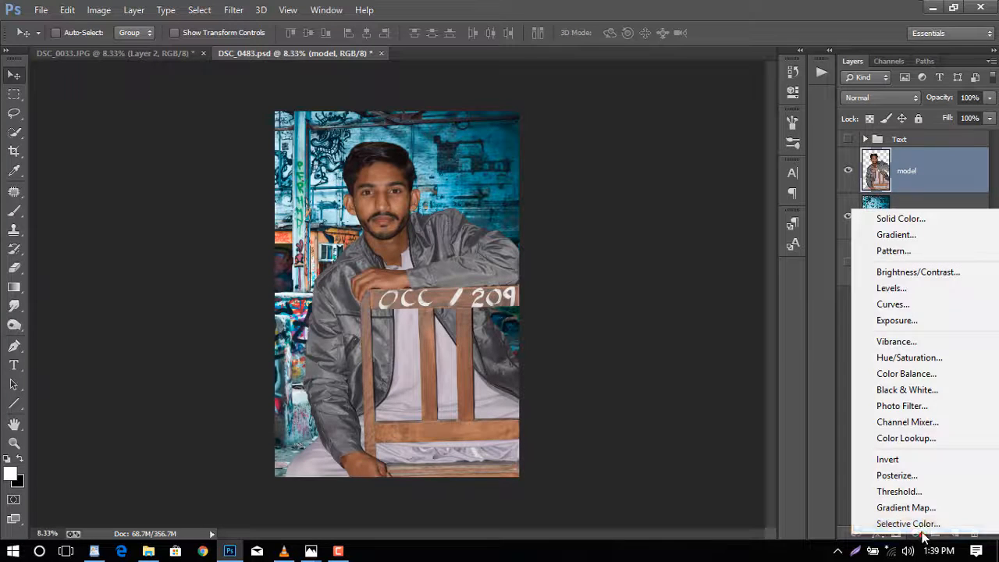
pyautogui.click(918, 407)
pyautogui.click(676, 108)
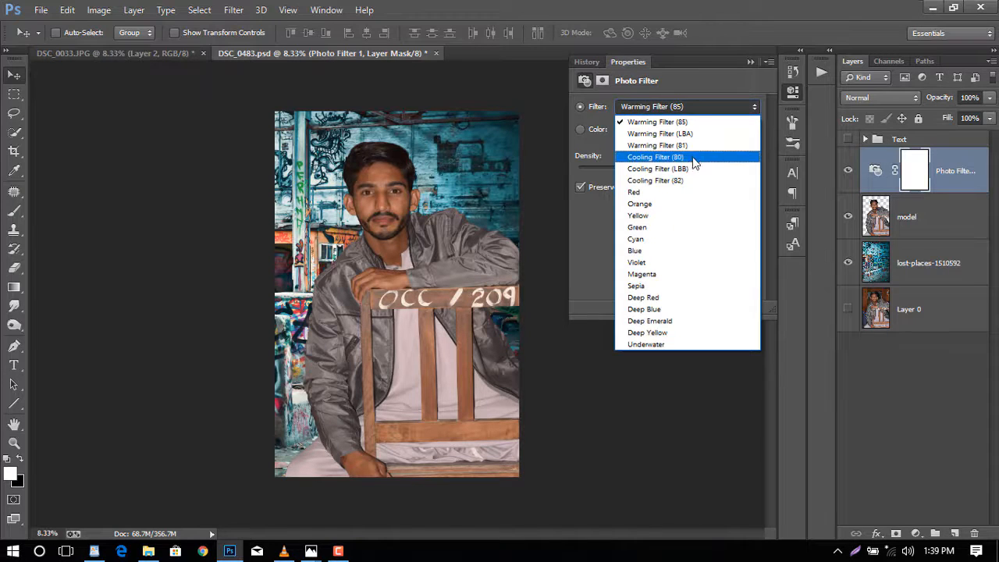
pyautogui.click(692, 182)
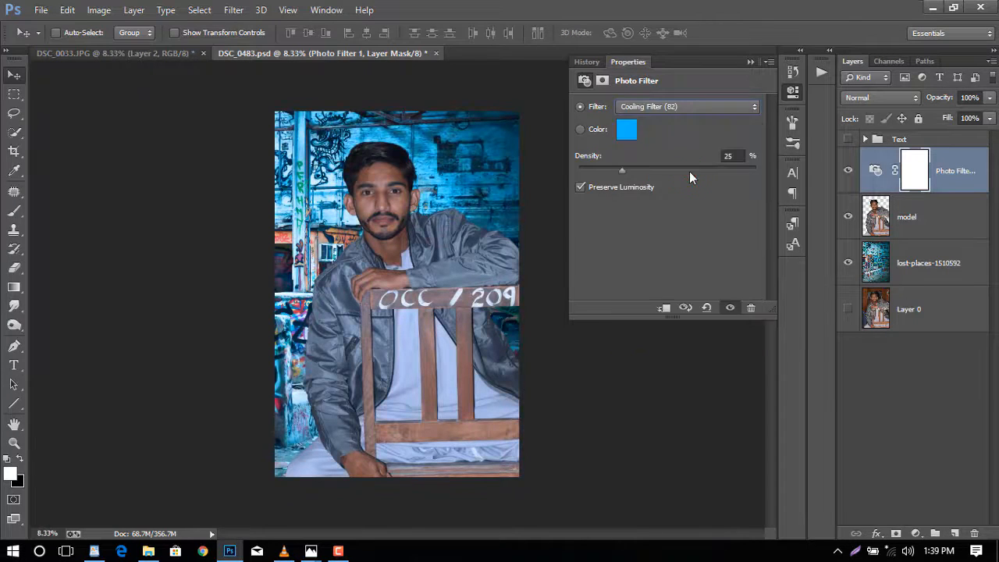
pyautogui.click(665, 307)
pyautogui.moveTo(622, 171)
pyautogui.mouseDown()
pyautogui.moveTo(587, 170)
pyautogui.moveTo(616, 172)
pyautogui.mouseUp()
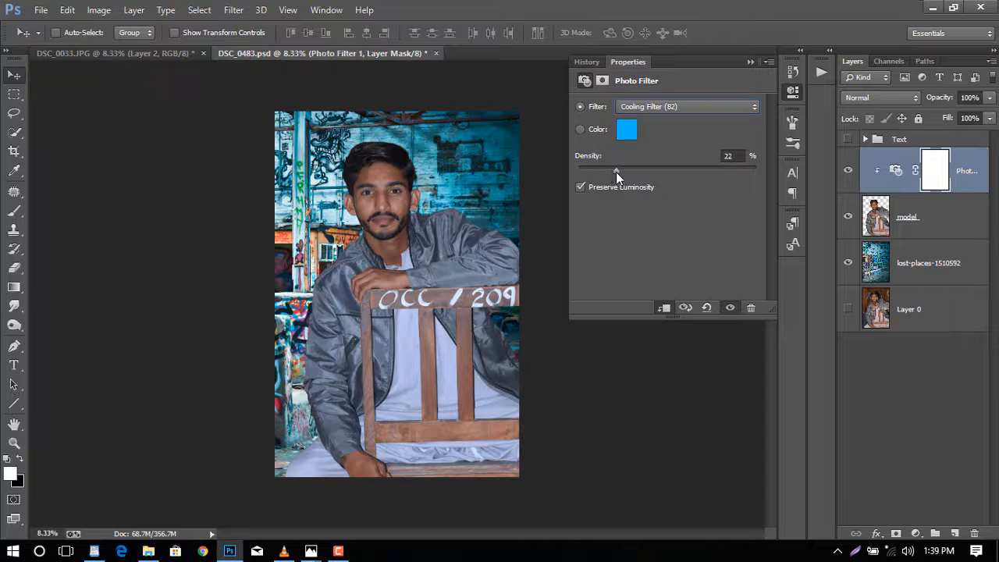
# - Add a Brightness/Contrast adjustment clipped to the model layer with brightness -14 and contrast 7
pyautogui.click(947, 219)
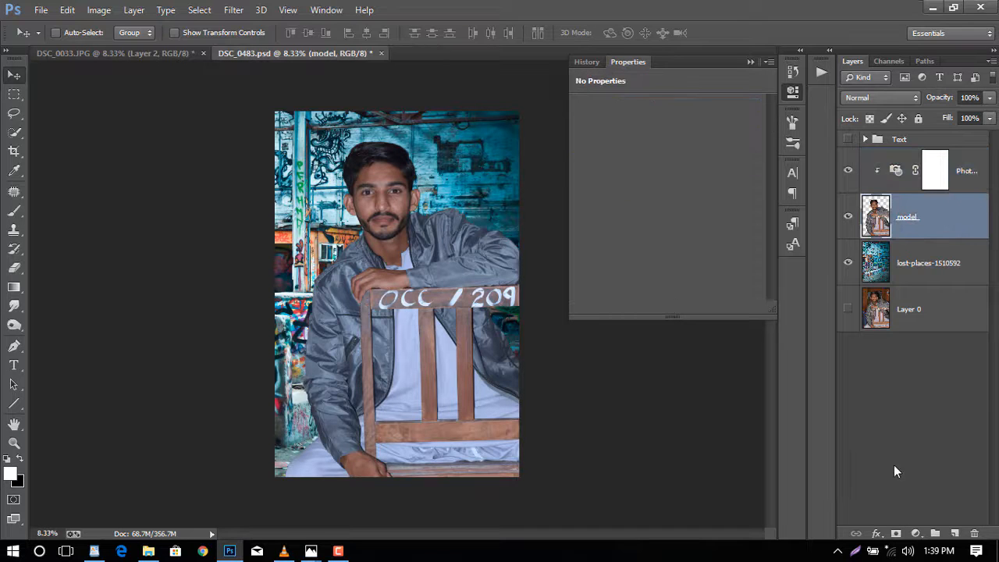
pyautogui.click(916, 534)
pyautogui.click(891, 263)
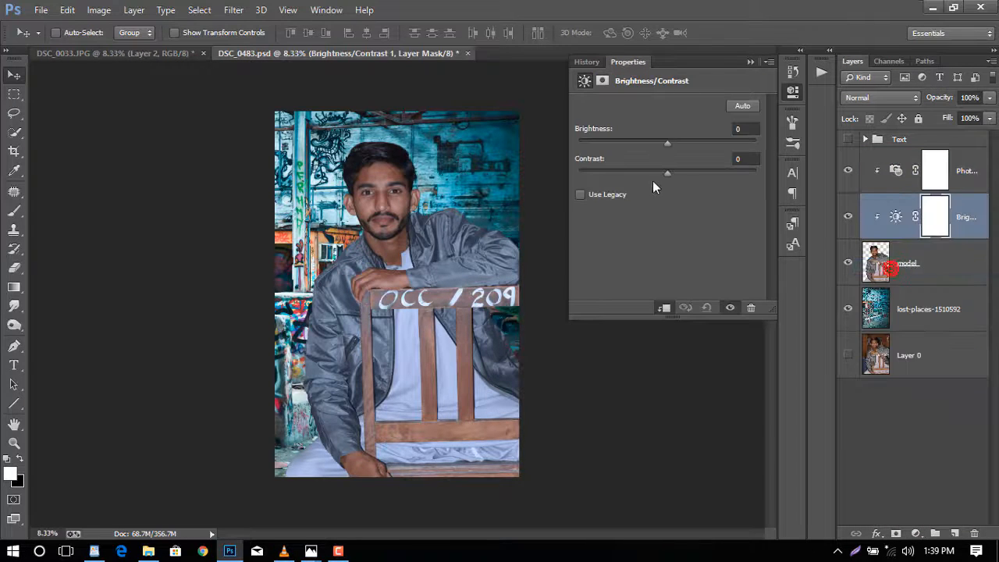
pyautogui.moveTo(672, 172); pyautogui.dragTo(660, 145)
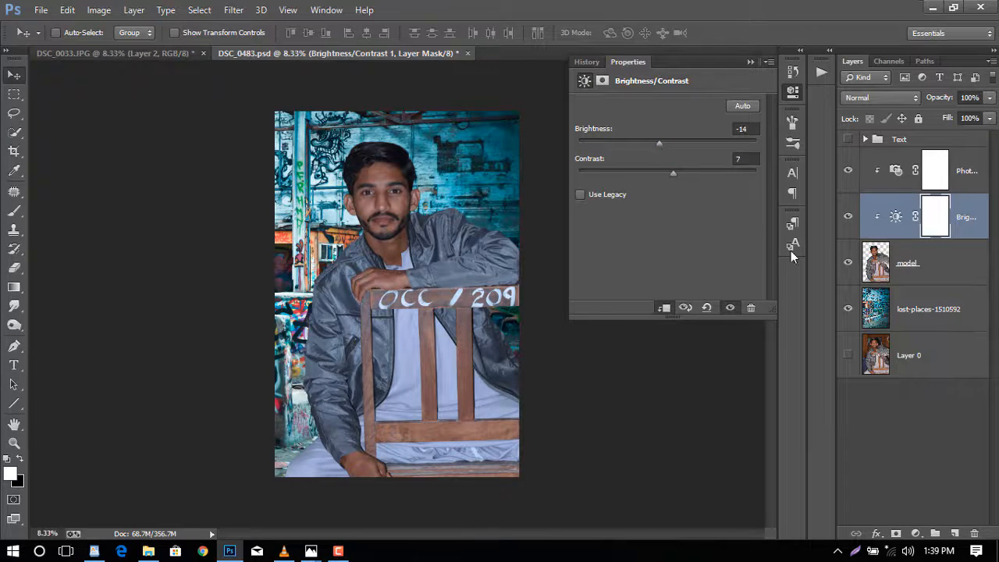
# - Add a Brightness/Contrast adjustment clipped to the background layer with brightness -12 and contrast -12
pyautogui.click(905, 300)
pyautogui.click(917, 533)
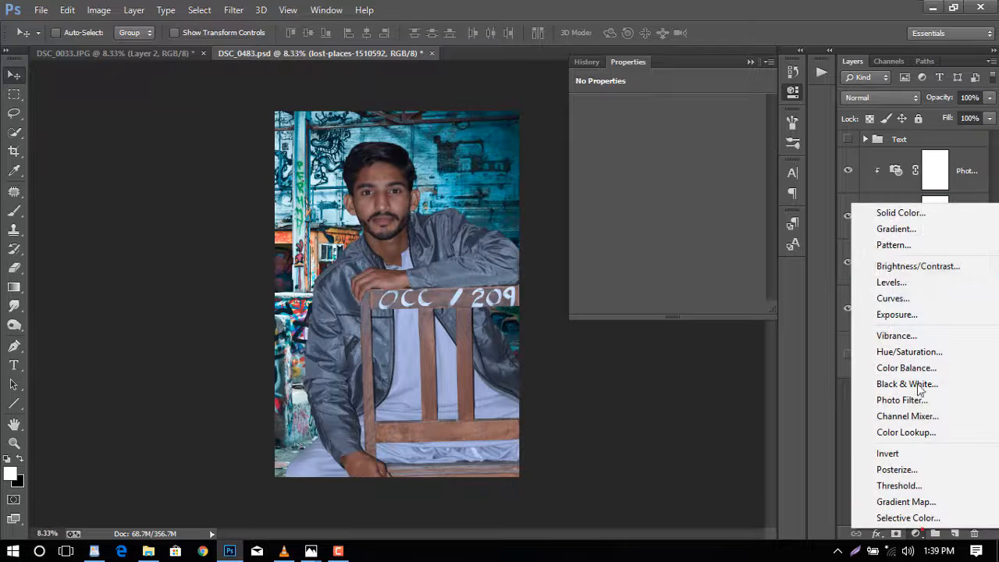
pyautogui.click(919, 265)
pyautogui.click(664, 308)
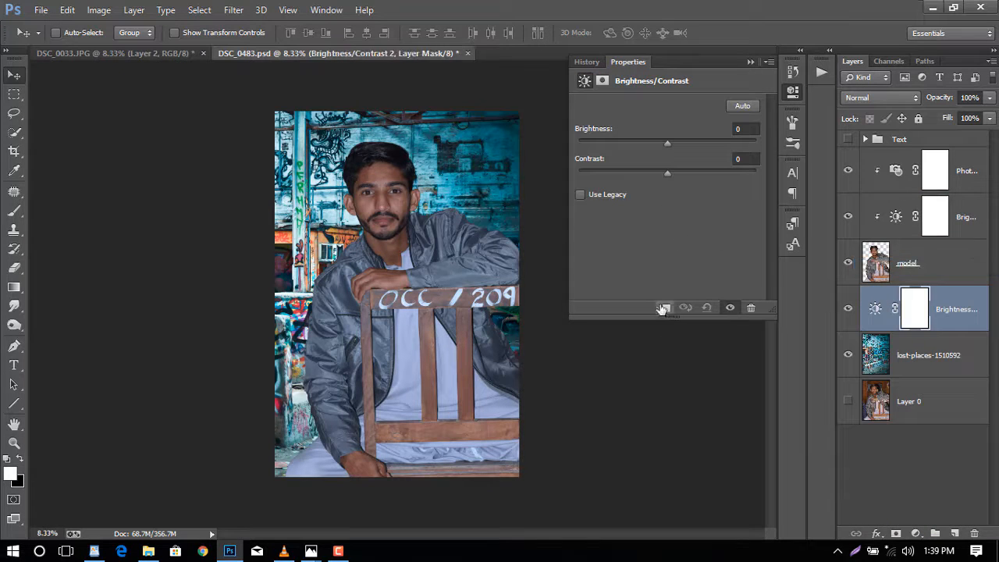
pyautogui.moveTo(666, 173)
pyautogui.mouseDown()
pyautogui.moveTo(636, 171)
pyautogui.moveTo(647, 172)
pyautogui.mouseUp()
pyautogui.moveTo(670, 140); pyautogui.dragTo(661, 143)
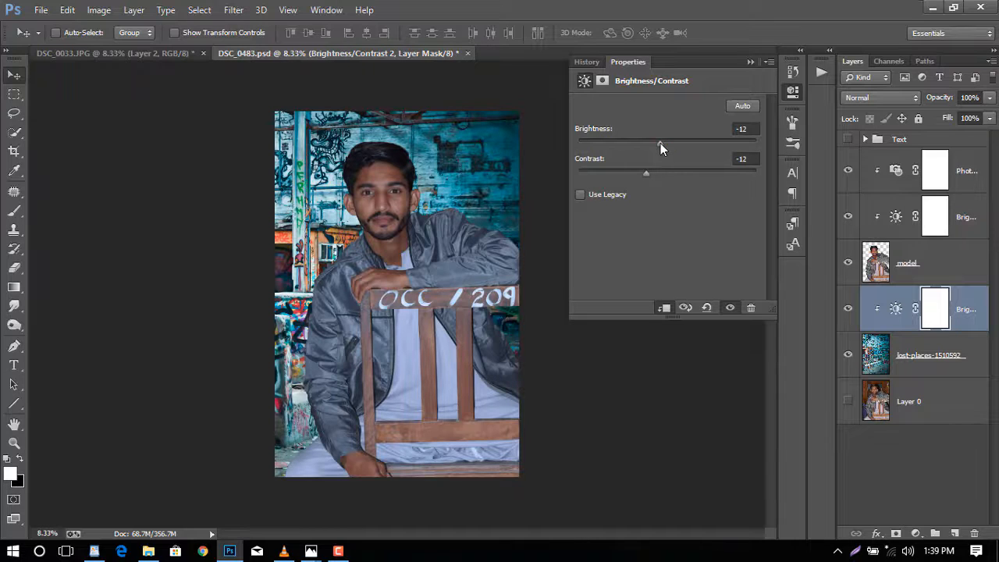
# - Add a Curves adjustment clipped to the model layer and shape the curve by sampling points on the jacket, hair and hand
pyautogui.click(906, 274)
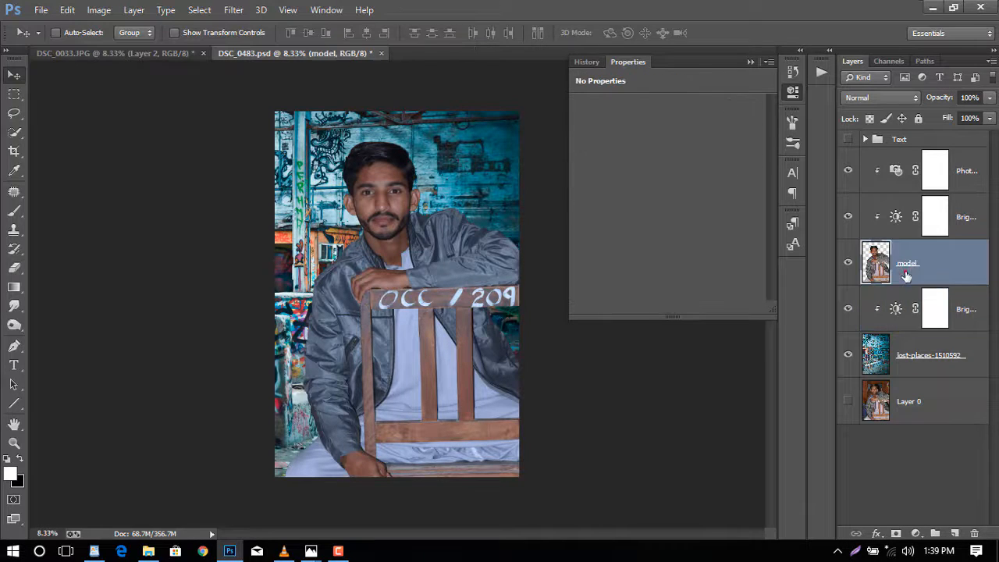
pyautogui.click(915, 533)
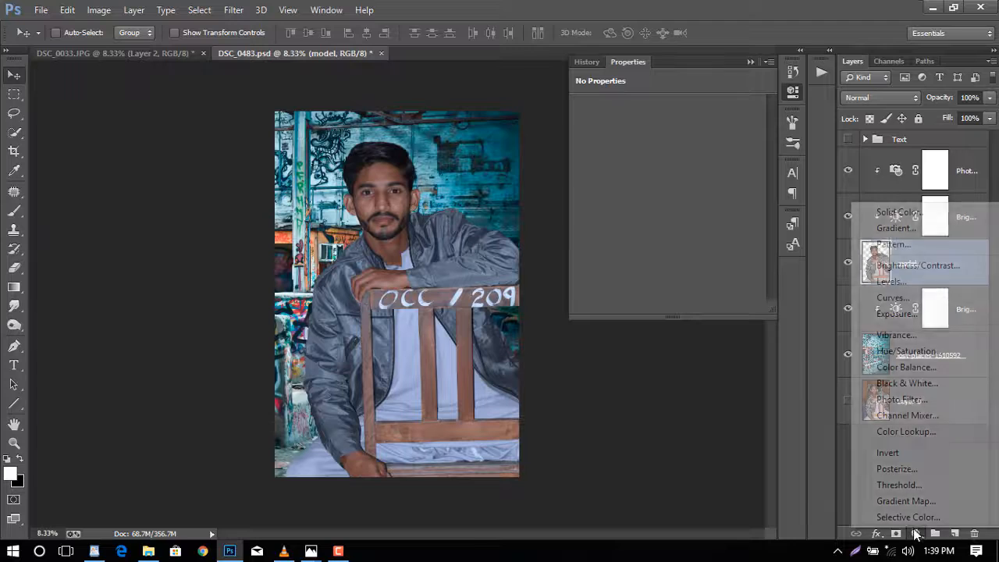
pyautogui.click(894, 301)
pyautogui.click(587, 125)
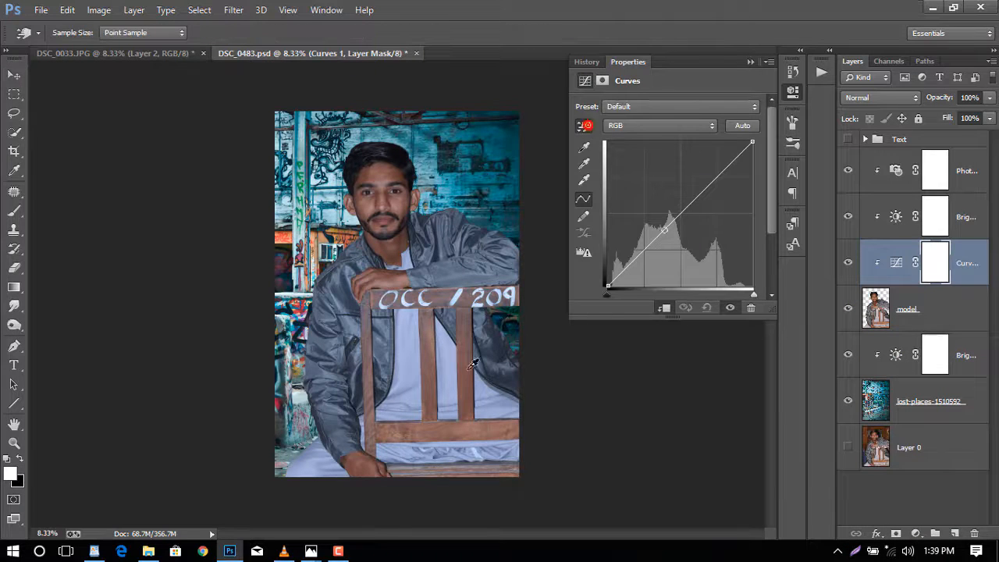
pyautogui.moveTo(475, 428); pyautogui.dragTo(475, 423)
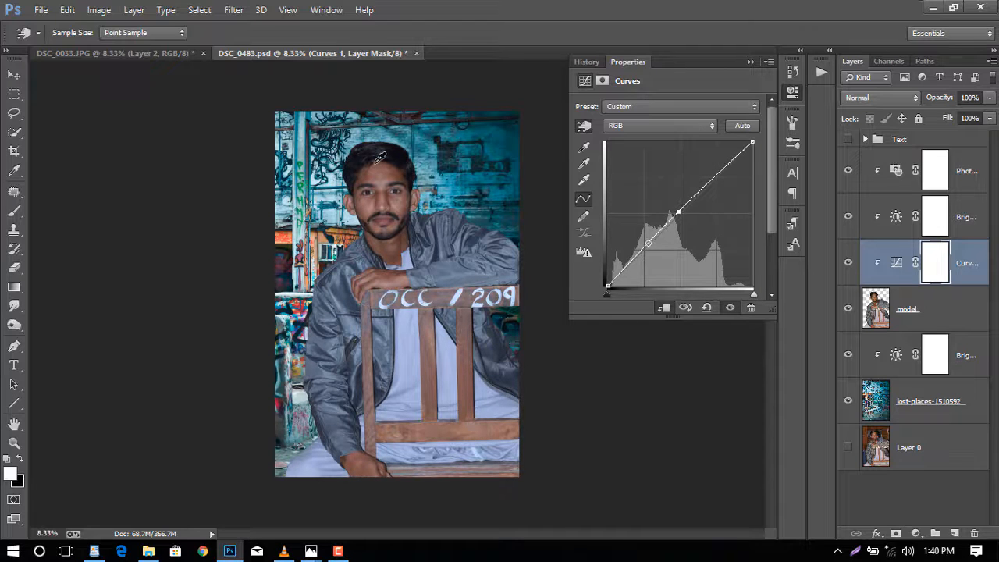
pyautogui.moveTo(378, 150); pyautogui.dragTo(378, 148)
pyautogui.moveTo(328, 463); pyautogui.dragTo(328, 463)
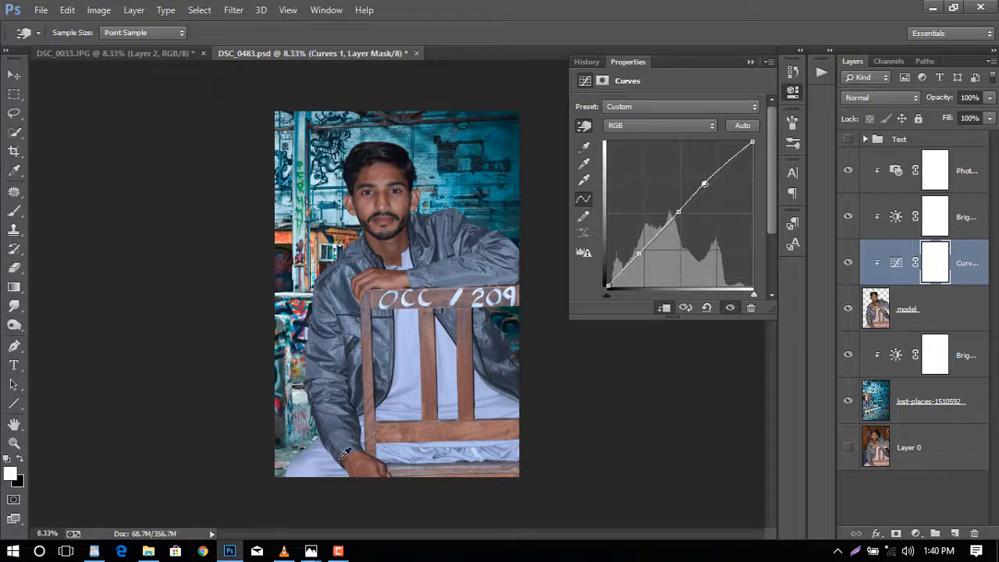
# - Raise the Photo Filter adjustment's density to 26% and close the Properties panel
pyautogui.click(851, 263)
pyautogui.click(895, 171)
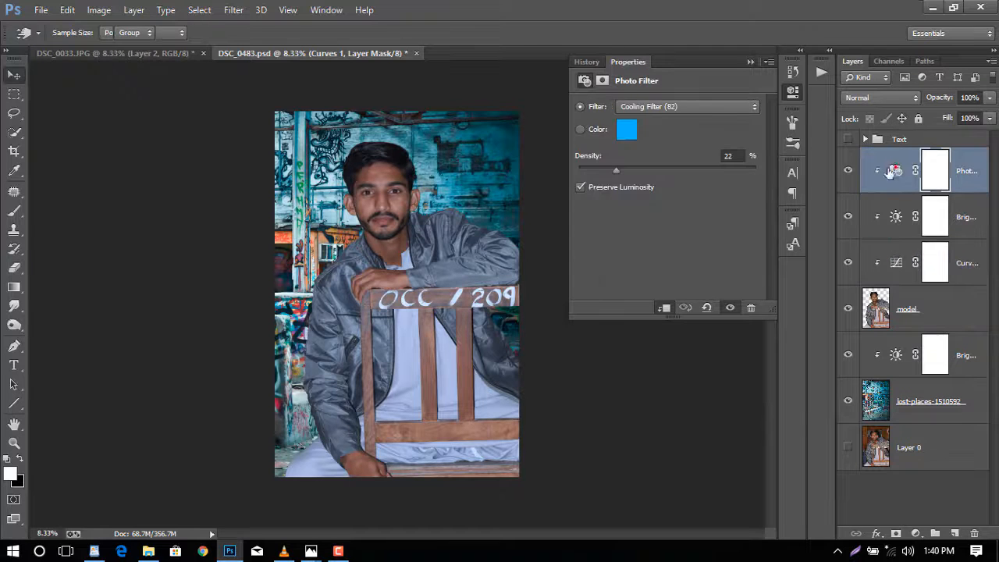
pyautogui.click(622, 170)
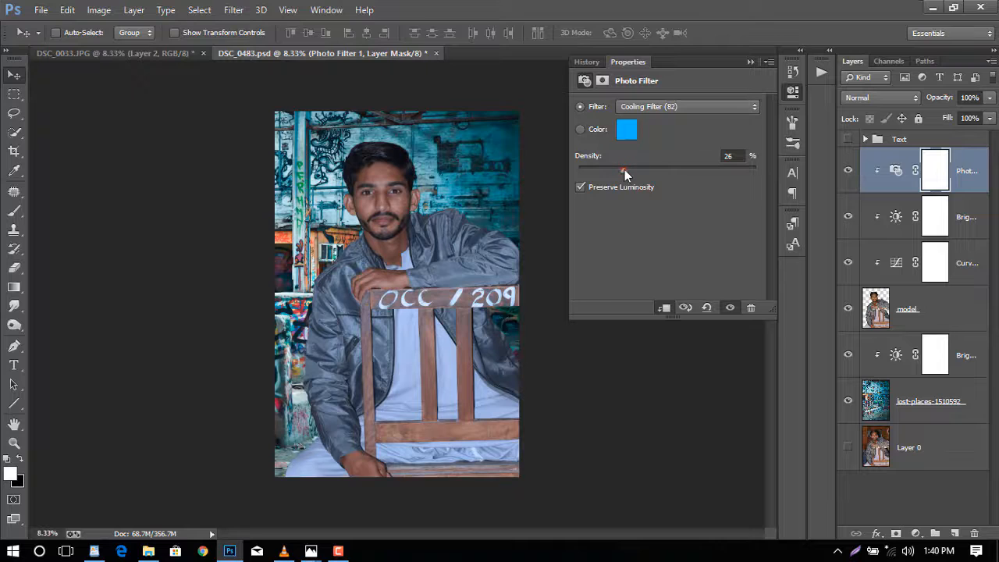
pyautogui.click(795, 91)
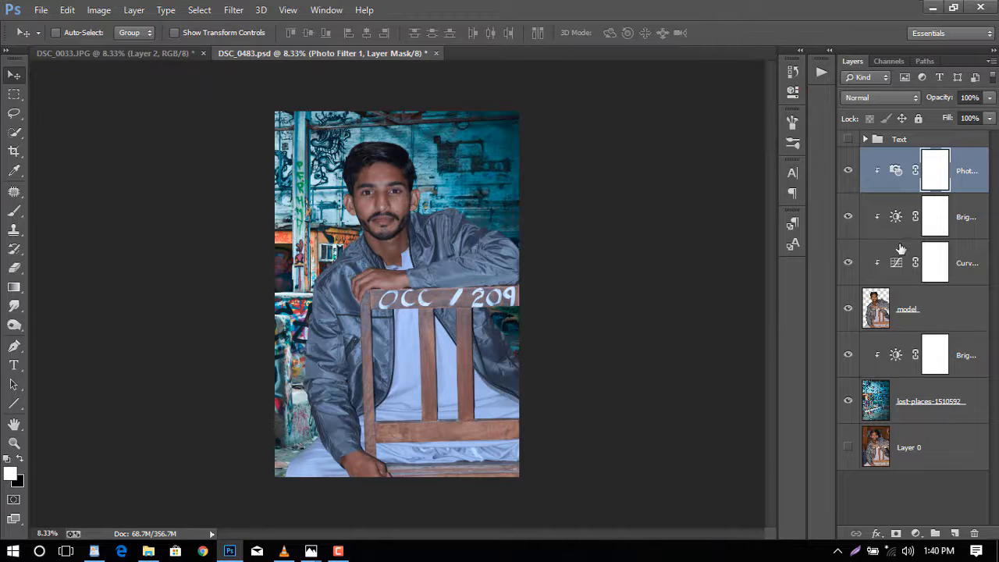
# - Apply a Gaussian Blur with a 15.5-pixel radius to the graffiti background layer
pyautogui.click(925, 417)
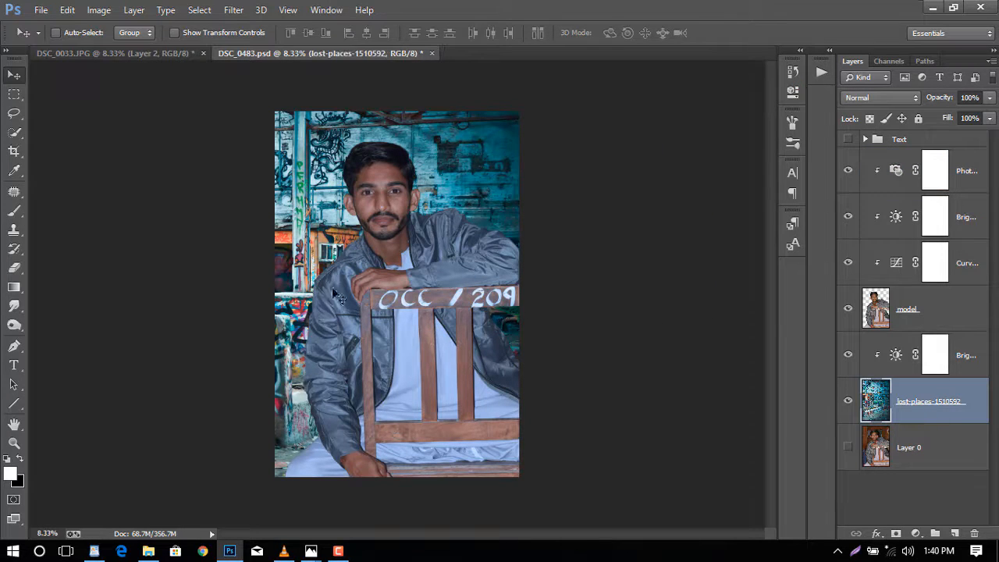
pyautogui.click(233, 9)
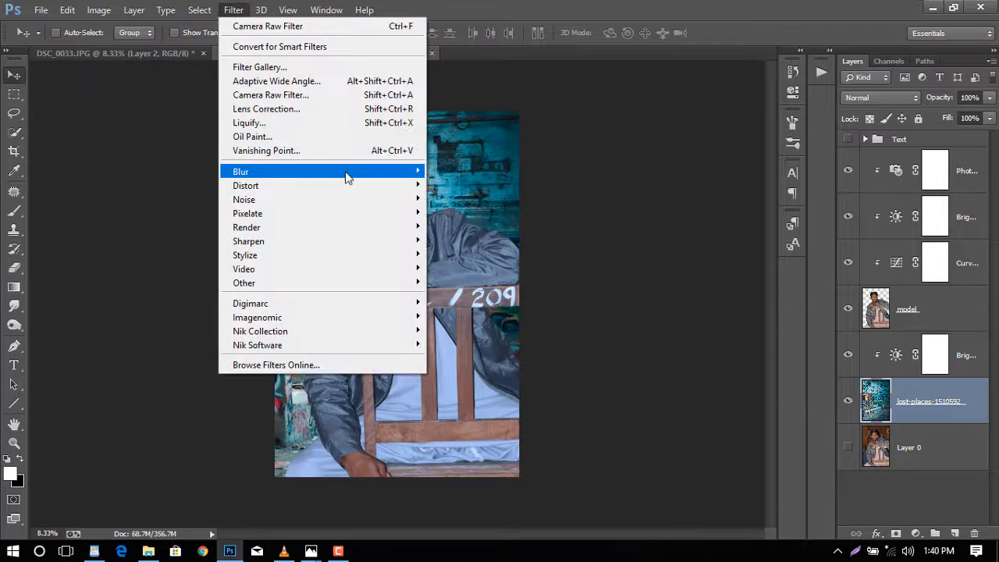
pyautogui.moveTo(351, 174)
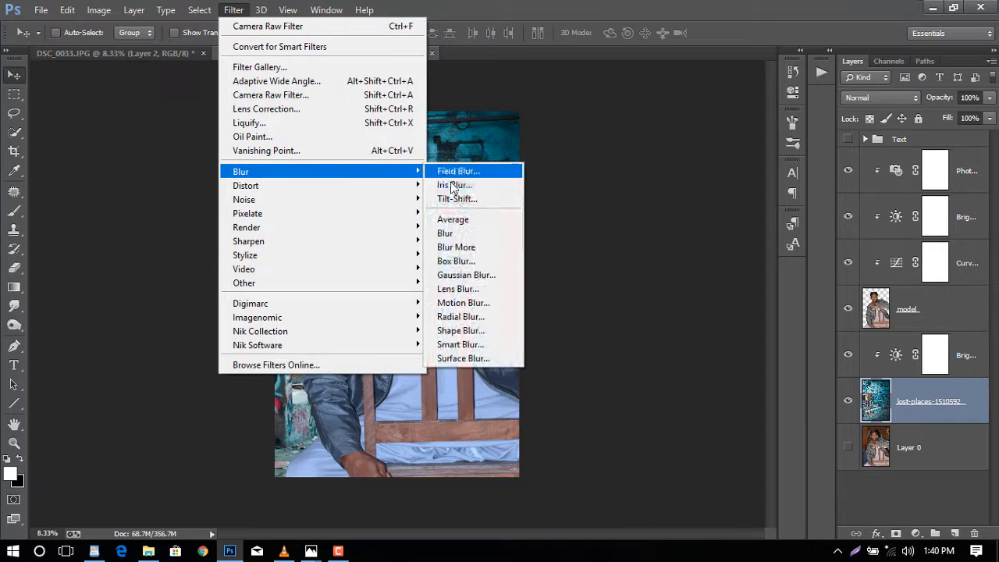
pyautogui.click(506, 278)
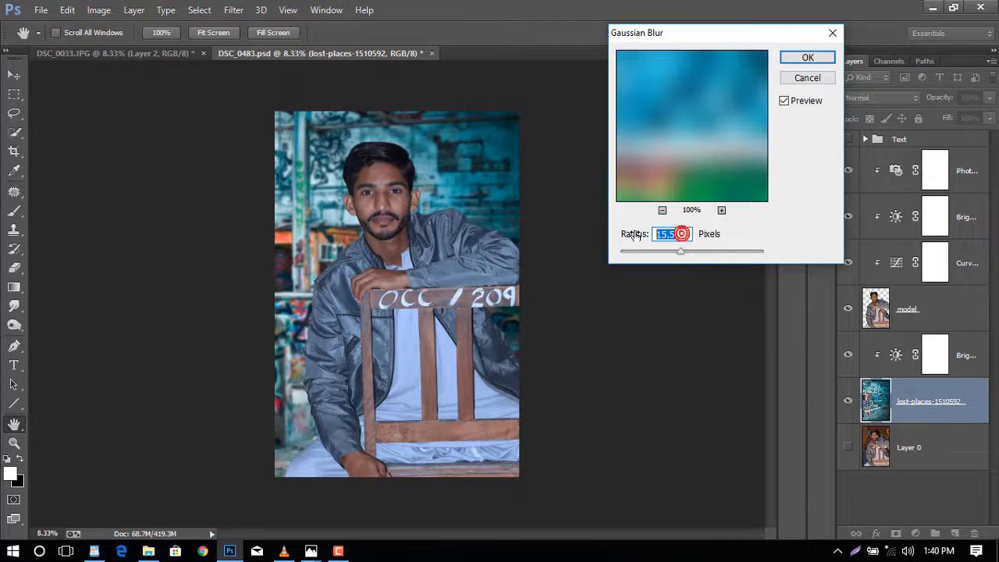
pyautogui.click(798, 59)
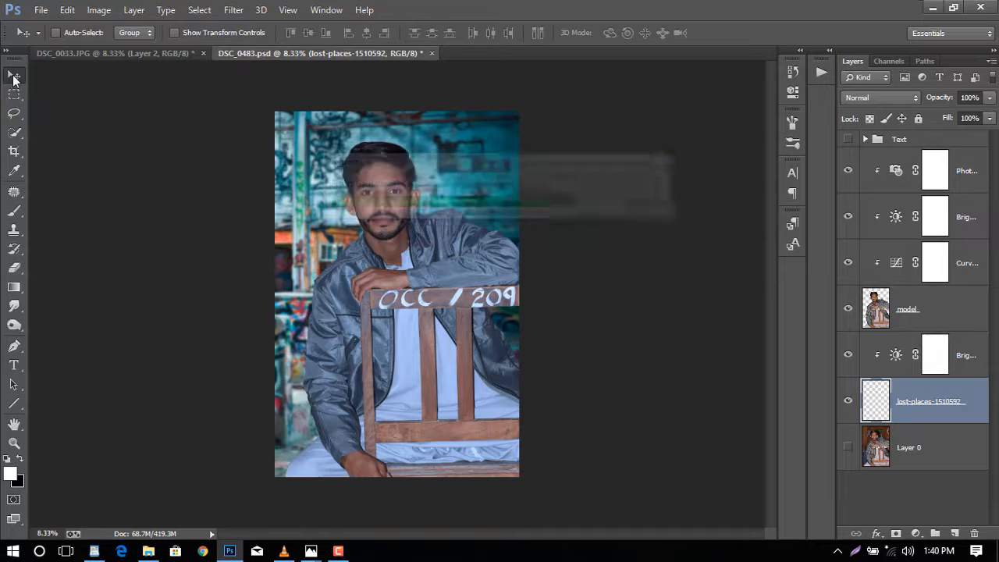
# - Crop the document to its canvas, deleting the background pixels hidden outside it
pyautogui.hotkey('ctrl', '+')
pyautogui.hotkey('ctrl', '+')
pyautogui.hotkey('ctrl', '+')
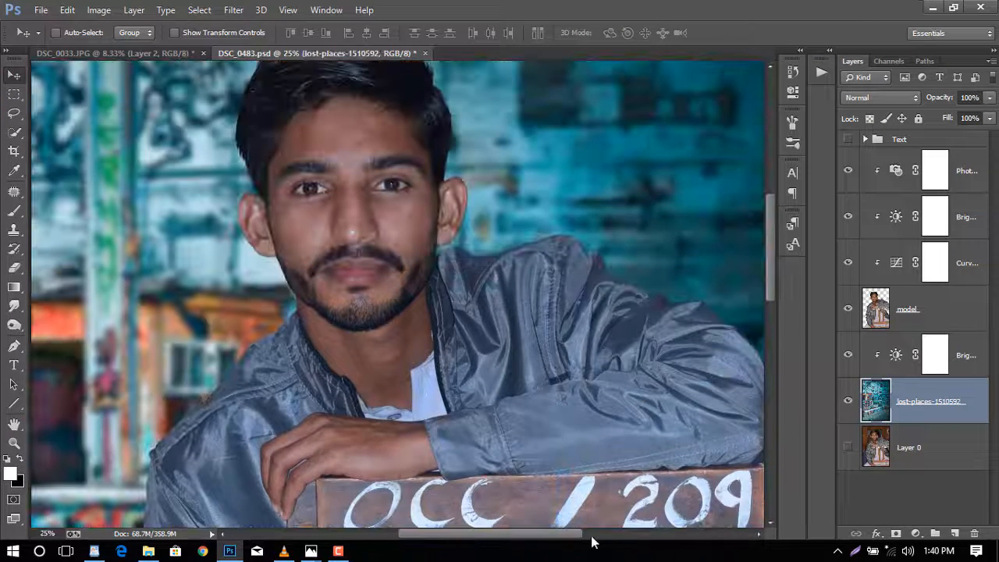
pyautogui.moveTo(569, 535); pyautogui.dragTo(526, 536)
pyautogui.hotkey('ctrl', '-')
pyautogui.hotkey('ctrl', '-')
pyautogui.hotkey('ctrl', '-')
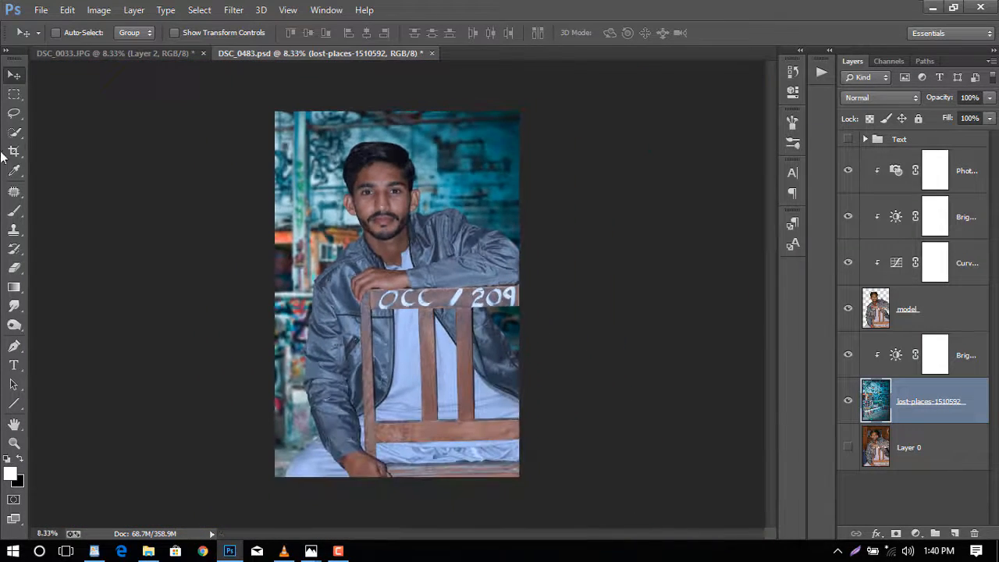
pyautogui.click(14, 151)
pyautogui.click(735, 34)
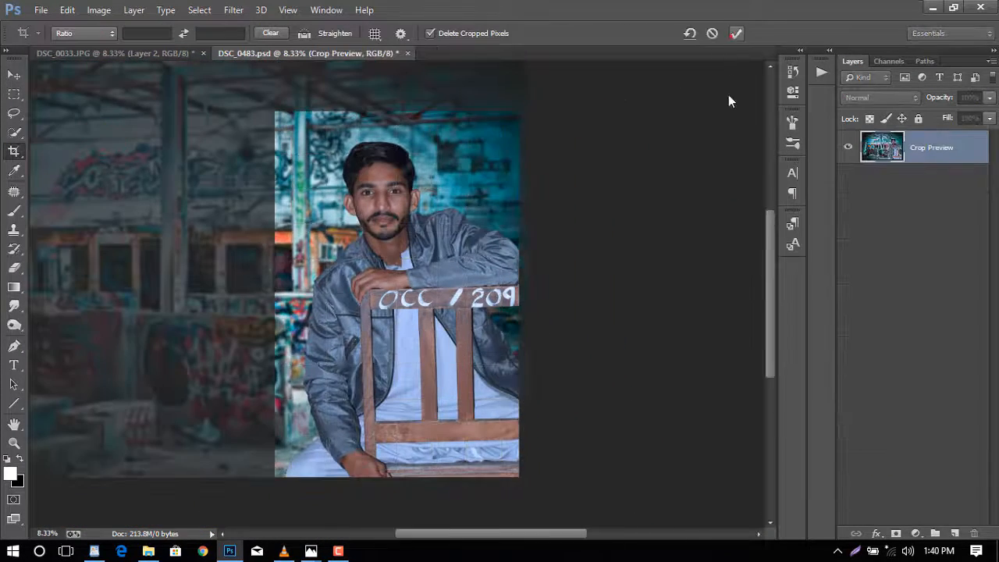
pyautogui.click(961, 183)
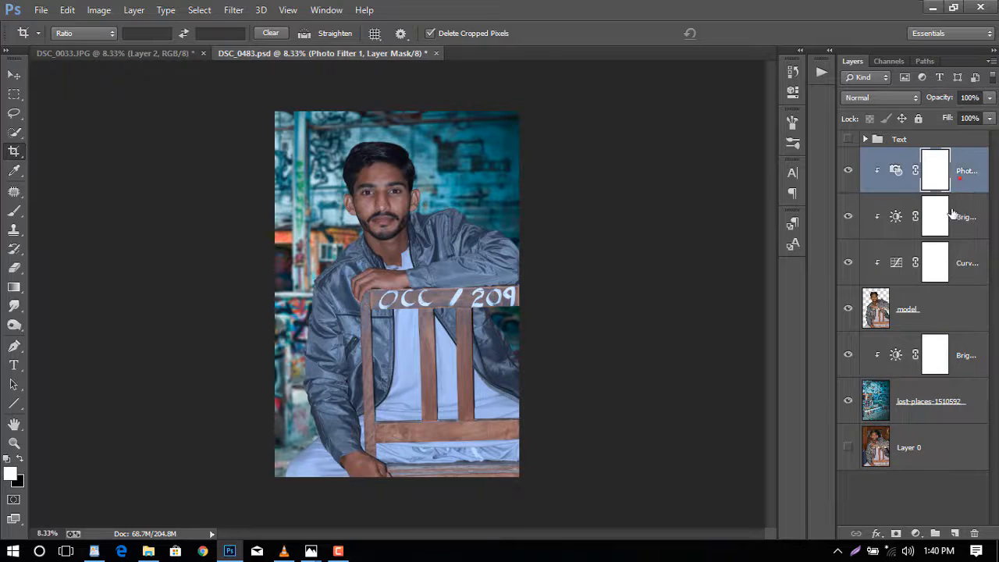
# - Add an unclipped Brightness/Contrast adjustment at the top of the stack with brightness -150
pyautogui.click(915, 533)
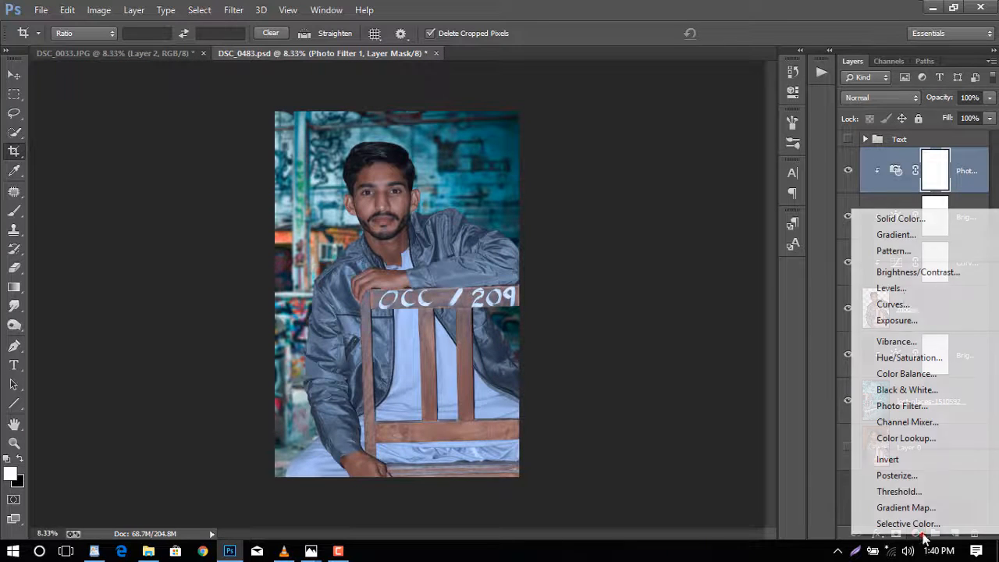
pyautogui.click(918, 272)
pyautogui.moveTo(652, 144); pyautogui.dragTo(571, 146)
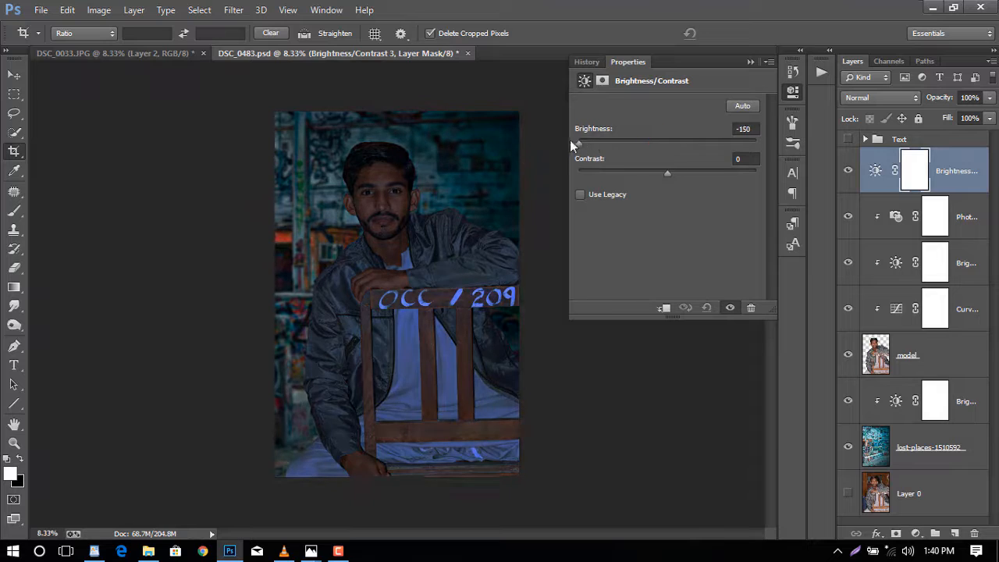
pyautogui.click(796, 90)
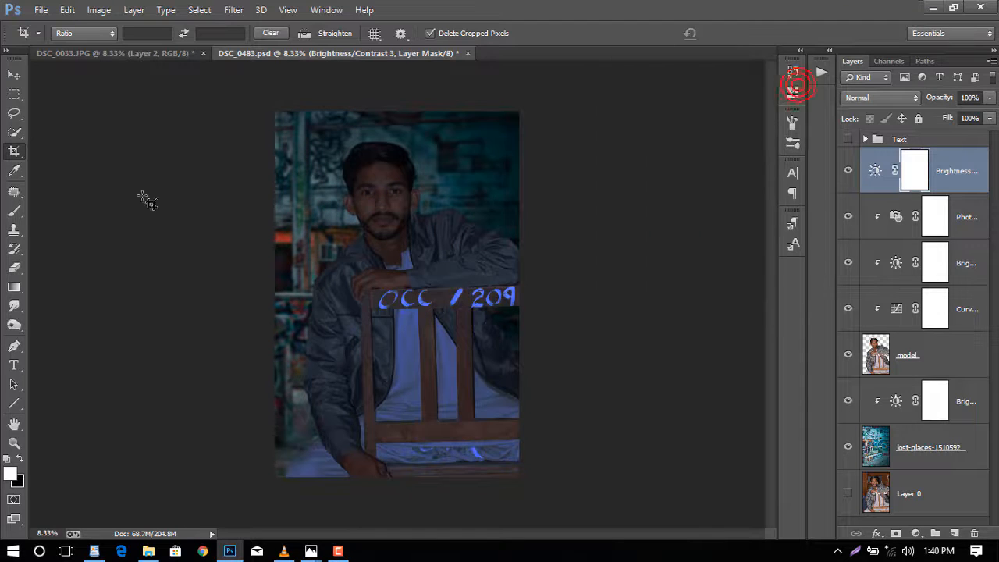
# - Draw diagonal black-to-white gradients on the new adjustment's mask with the Gradient tool
pyautogui.click(15, 287)
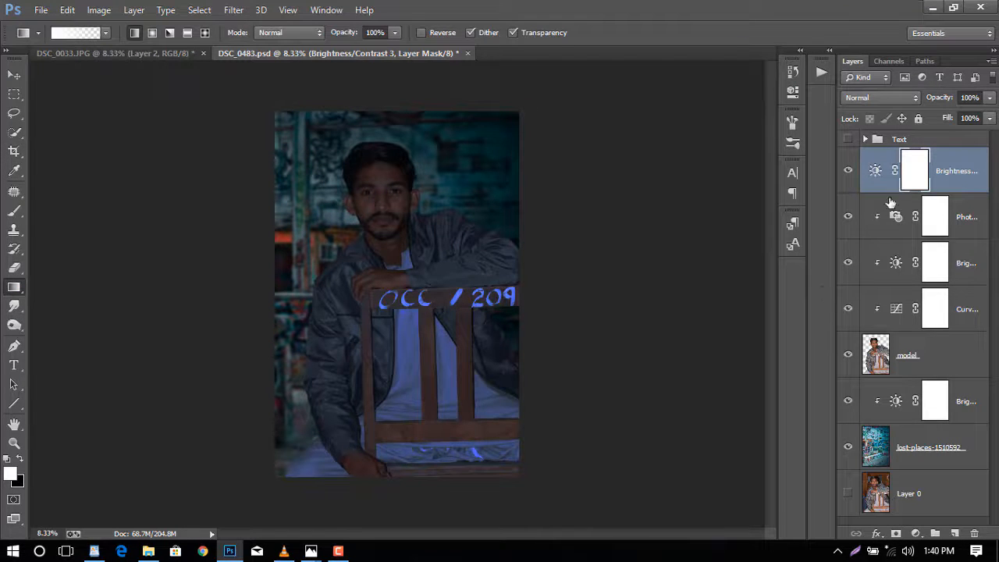
pyautogui.click(20, 461)
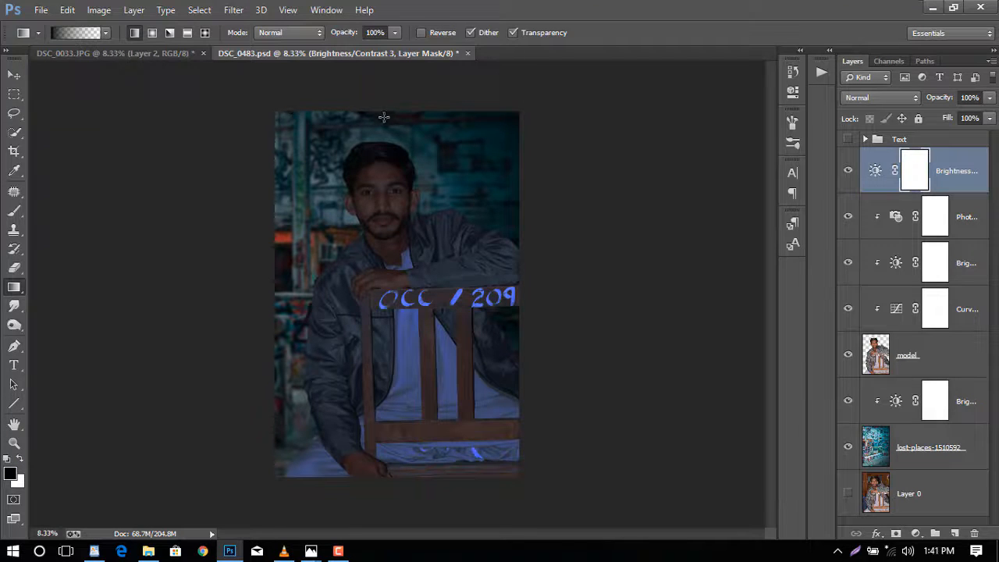
pyautogui.moveTo(278, 104); pyautogui.dragTo(478, 431)
pyautogui.moveTo(320, 137); pyautogui.dragTo(557, 531)
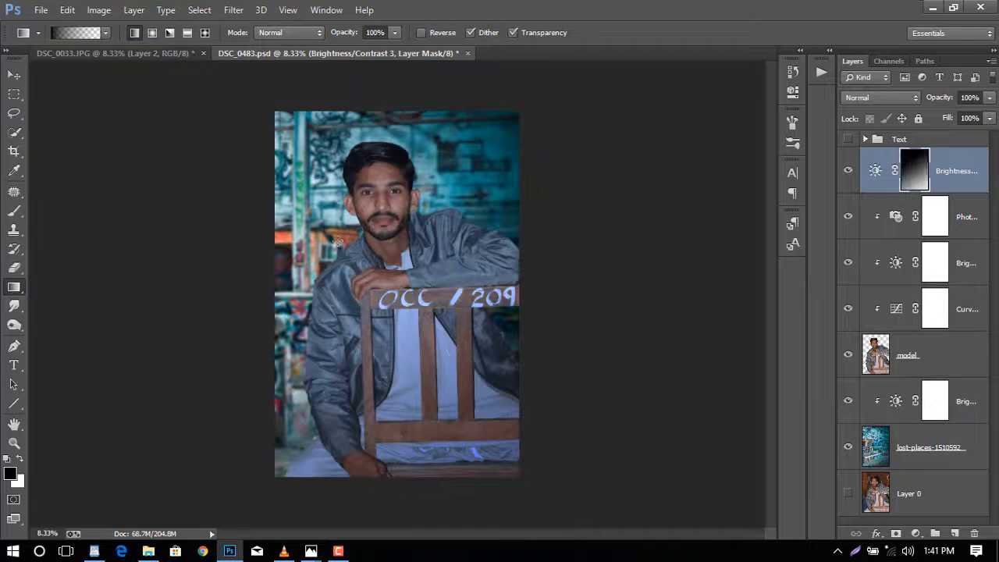
pyautogui.moveTo(339, 236); pyautogui.dragTo(584, 522)
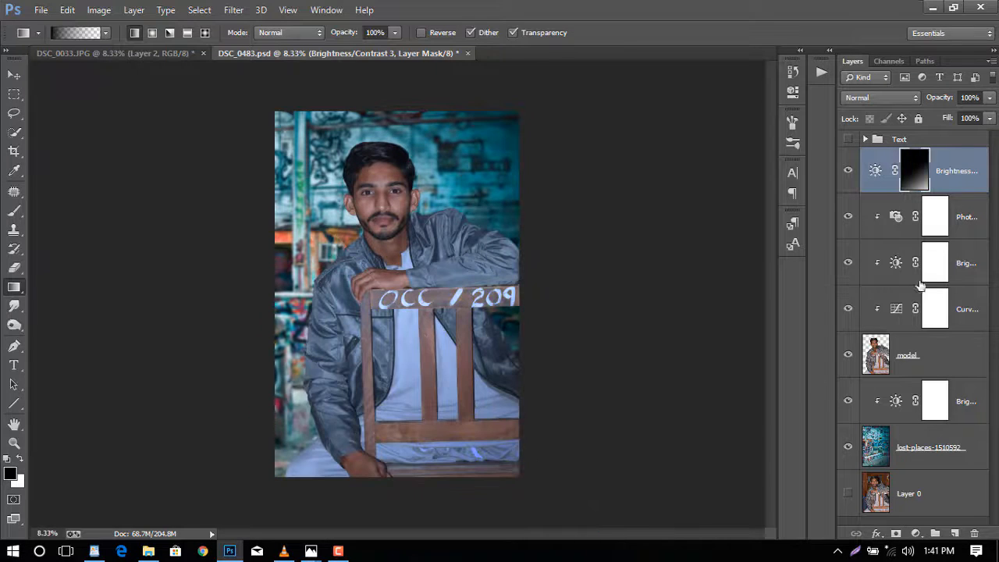
# - Toggle the darkening adjustment's visibility to compare, and step back to the previous gradient in History
pyautogui.click(849, 170)
pyautogui.click(849, 170)
pyautogui.click(850, 170)
pyautogui.click(849, 170)
pyautogui.click(792, 72)
pyautogui.click(693, 432)
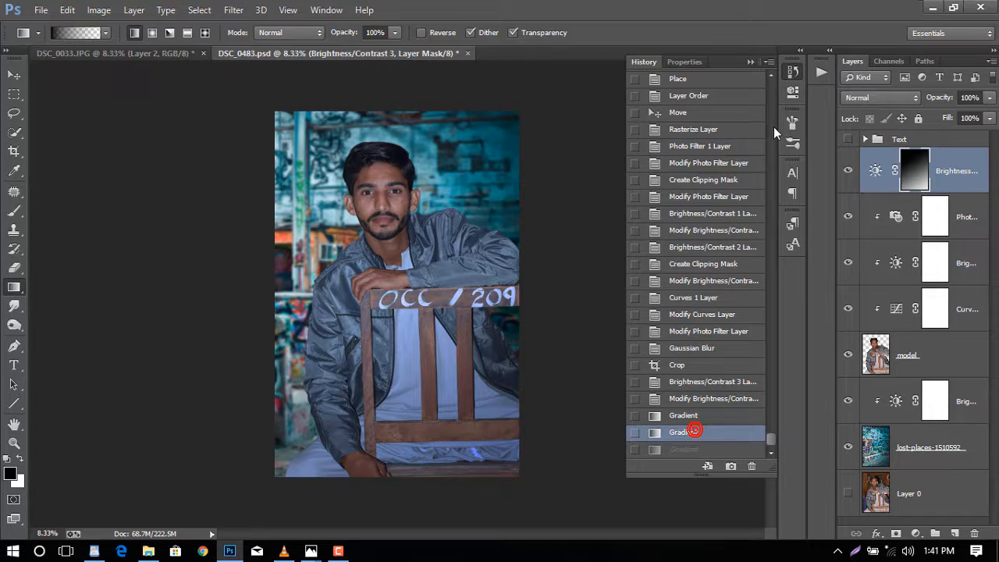
pyautogui.click(792, 71)
# - Redraw the mask gradient from the chest toward the chair and compare the adjustment on and off
pyautogui.click(849, 171)
pyautogui.click(849, 170)
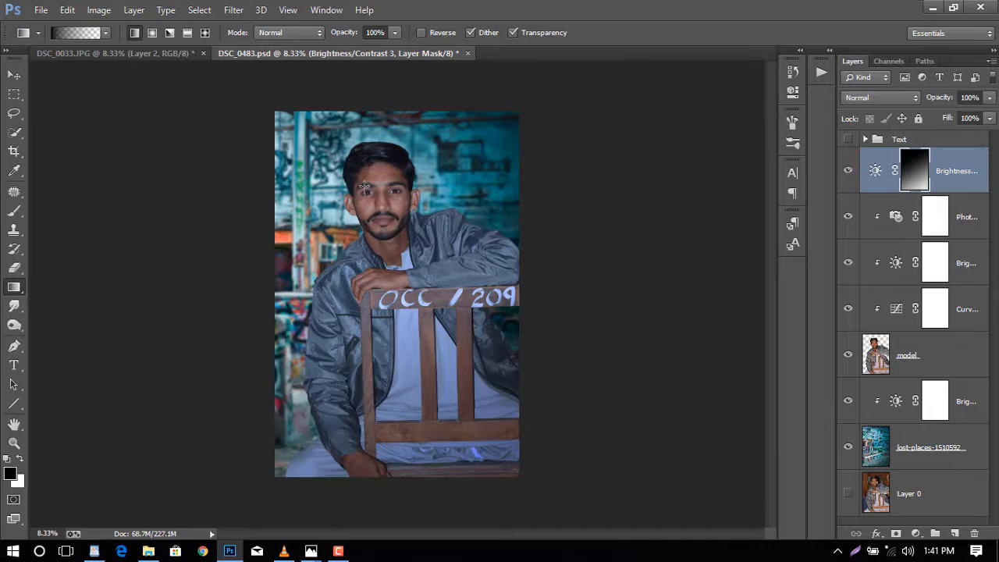
pyautogui.moveTo(422, 327); pyautogui.dragTo(466, 386)
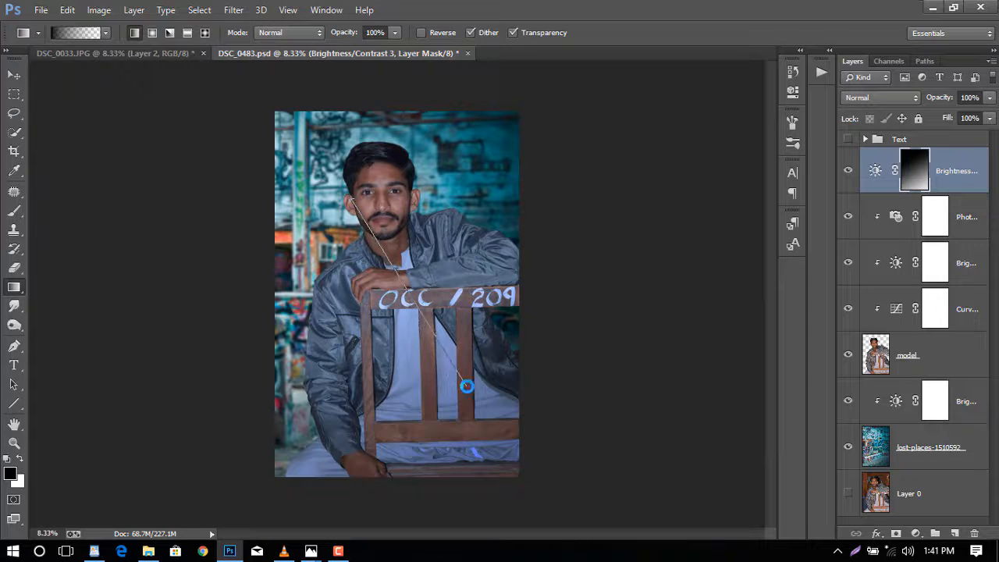
pyautogui.click(848, 171)
pyautogui.click(847, 170)
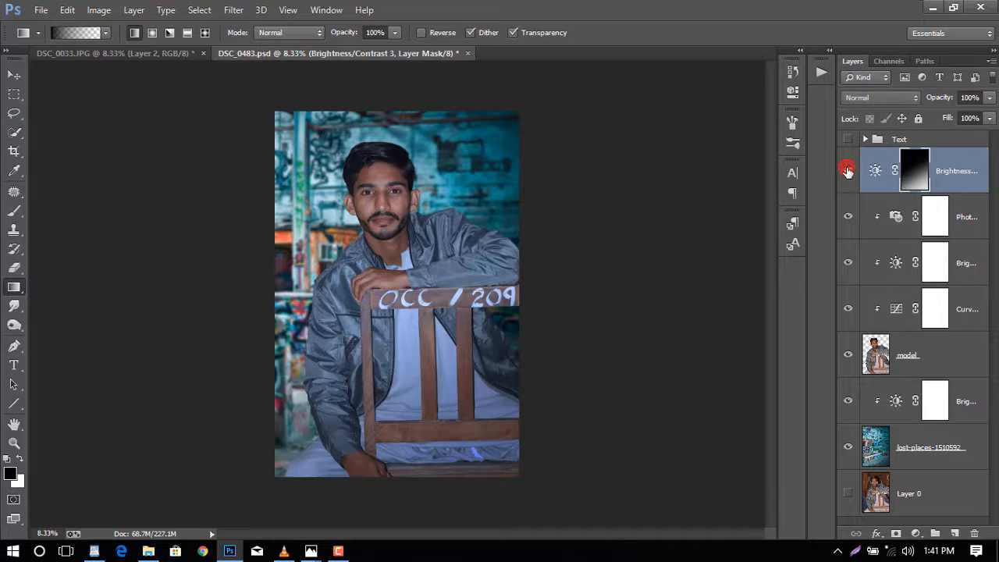
pyautogui.click(847, 170)
pyautogui.click(848, 171)
# - Select the model layer and patch away the upper part of the painted O on the chair's backrest
pyautogui.moveTo(939, 104); pyautogui.dragTo(874, 119)
pyautogui.click(919, 363)
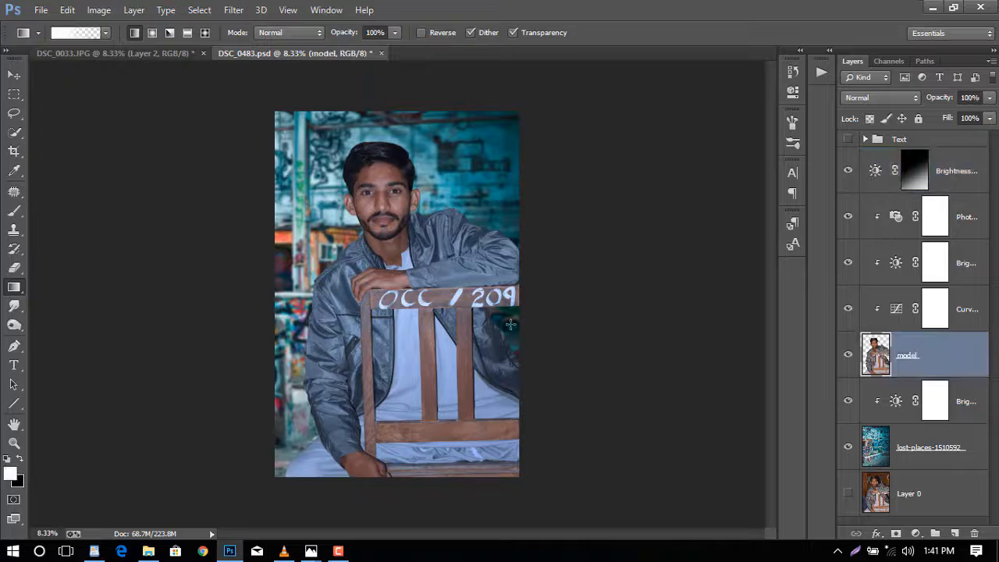
pyautogui.hotkey('ctrl', '+')
pyautogui.hotkey('ctrl', '+')
pyautogui.hotkey('ctrl', '+')
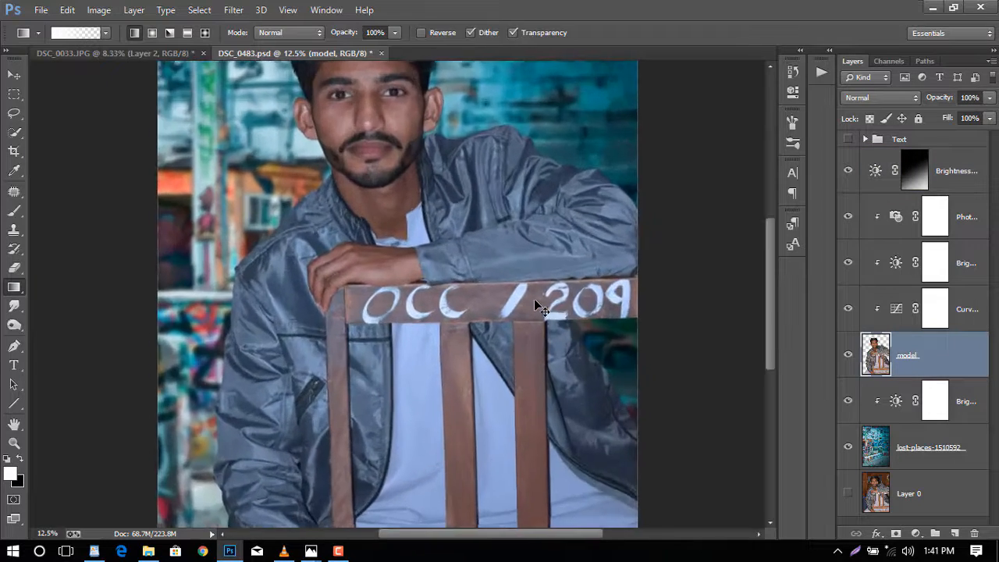
pyautogui.scroll(3, 506, 306)
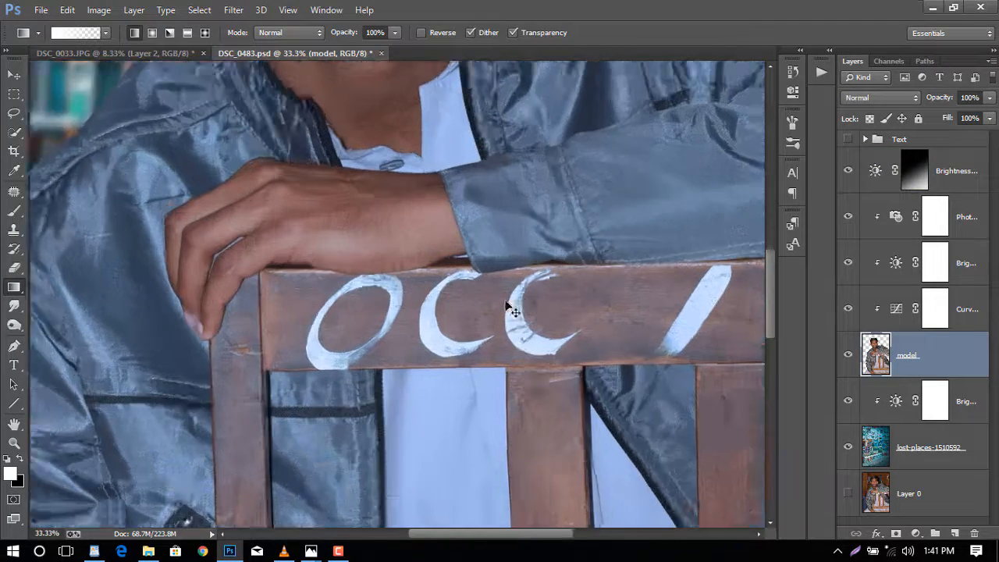
pyautogui.scroll(1, 506, 306)
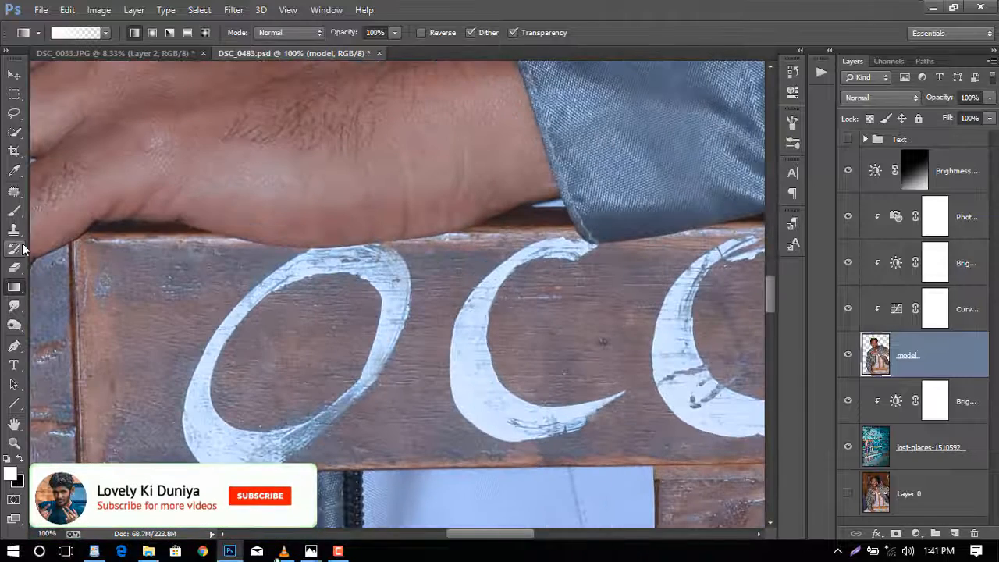
pyautogui.click(14, 193)
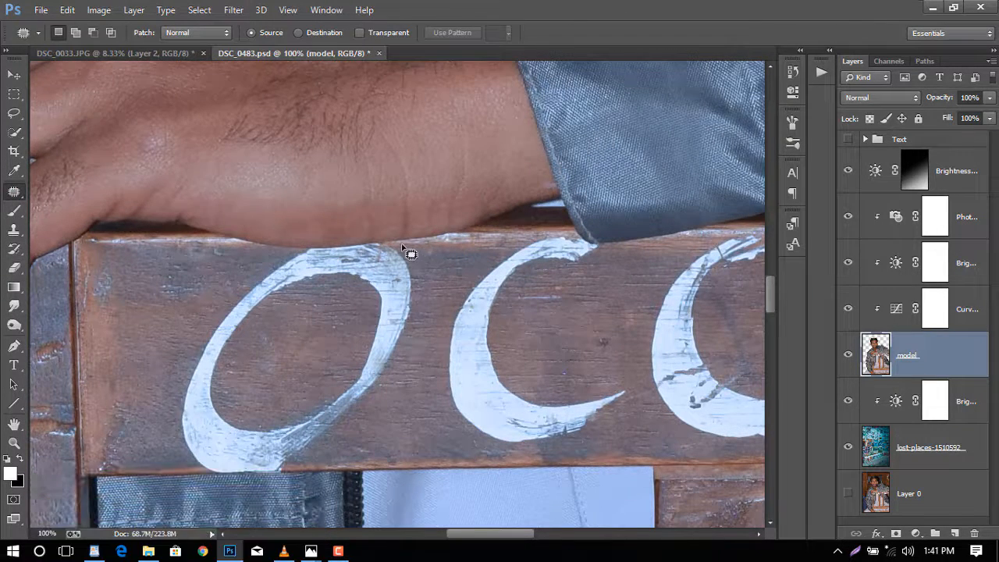
pyautogui.moveTo(423, 248)
pyautogui.mouseDown()
pyautogui.moveTo(402, 258)
pyautogui.moveTo(308, 391)
pyautogui.moveTo(284, 449)
pyautogui.moveTo(388, 393)
pyautogui.moveTo(444, 283)
pyautogui.moveTo(418, 245)
pyautogui.mouseUp()
pyautogui.moveTo(409, 357)
pyautogui.mouseDown()
pyautogui.moveTo(156, 346)
pyautogui.moveTo(178, 353)
pyautogui.mouseUp()
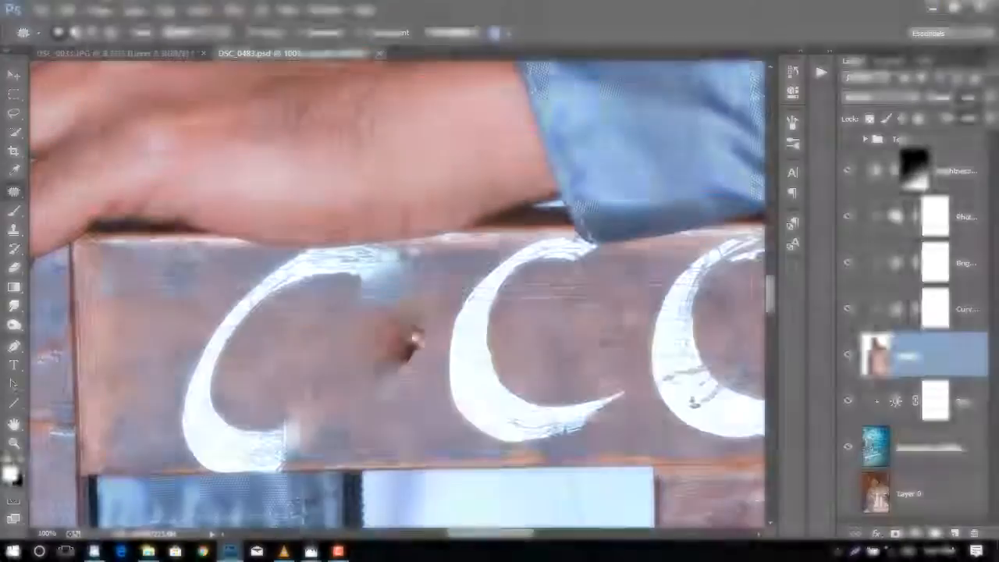
pyautogui.hotkey('ctrl', 'd')
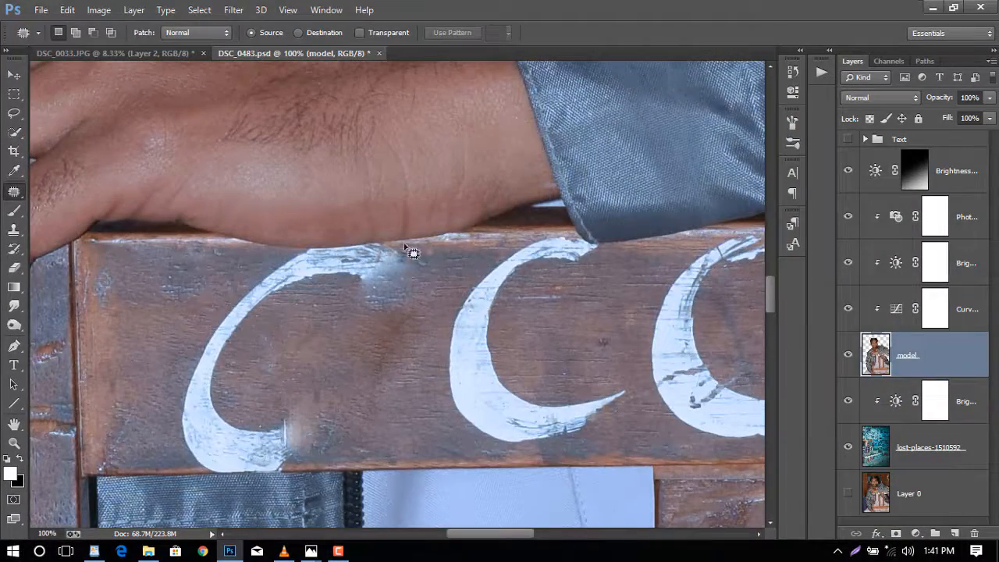
# - Patch away the remaining strokes of the O on the chair's backrest
pyautogui.moveTo(375, 250); pyautogui.dragTo(323, 419)
pyautogui.hotkey('ctrl', 'd')
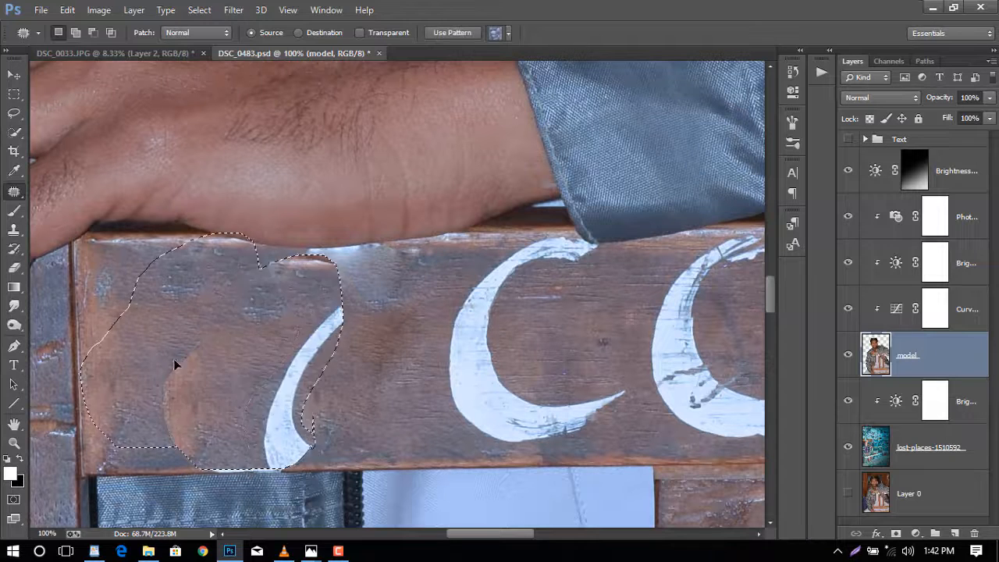
pyautogui.moveTo(174, 361); pyautogui.dragTo(252, 352)
pyautogui.moveTo(247, 476); pyautogui.dragTo(197, 447)
pyautogui.moveTo(234, 459); pyautogui.dragTo(167, 394)
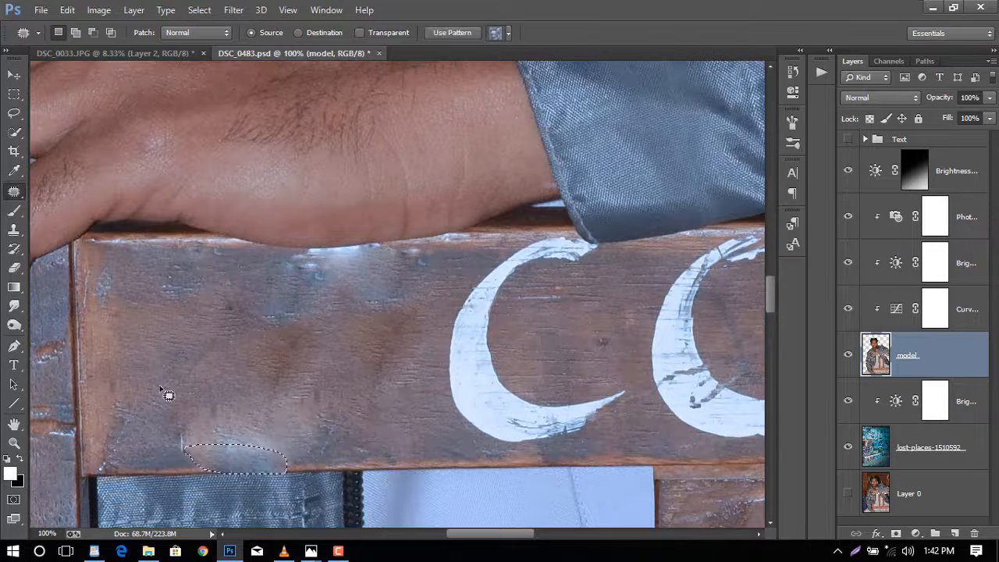
pyautogui.hotkey('ctrl', 'd')
pyautogui.moveTo(292, 264)
pyautogui.mouseDown()
pyautogui.moveTo(365, 245)
pyautogui.moveTo(297, 259)
pyautogui.mouseUp()
pyautogui.moveTo(317, 268); pyautogui.dragTo(192, 331)
pyautogui.hotkey('ctrl', 'd')
# - Patch away both painted C letters on the chair's backrest
pyautogui.moveTo(459, 534); pyautogui.dragTo(476, 533)
pyautogui.moveTo(462, 246)
pyautogui.mouseDown()
pyautogui.moveTo(325, 292)
pyautogui.moveTo(373, 357)
pyautogui.moveTo(461, 248)
pyautogui.mouseUp()
pyautogui.moveTo(334, 307); pyautogui.dragTo(115, 317)
pyautogui.hotkey('ctrl', 'd')
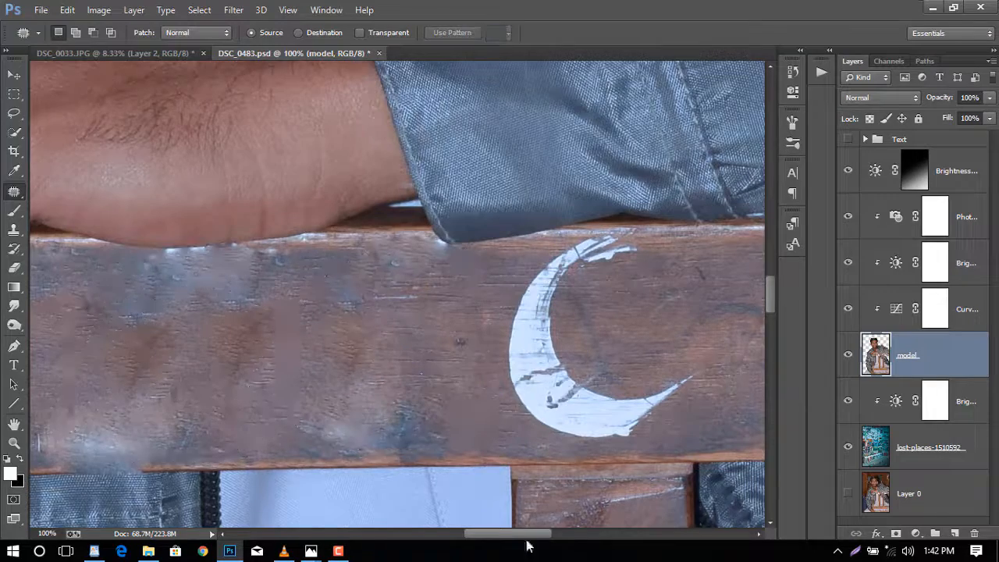
pyautogui.moveTo(524, 536); pyautogui.dragTo(548, 536)
pyautogui.moveTo(462, 248)
pyautogui.mouseDown()
pyautogui.moveTo(341, 426)
pyautogui.moveTo(462, 253)
pyautogui.mouseUp()
pyautogui.moveTo(409, 272); pyautogui.dragTo(237, 285)
pyautogui.hotkey('ctrl', 'd')
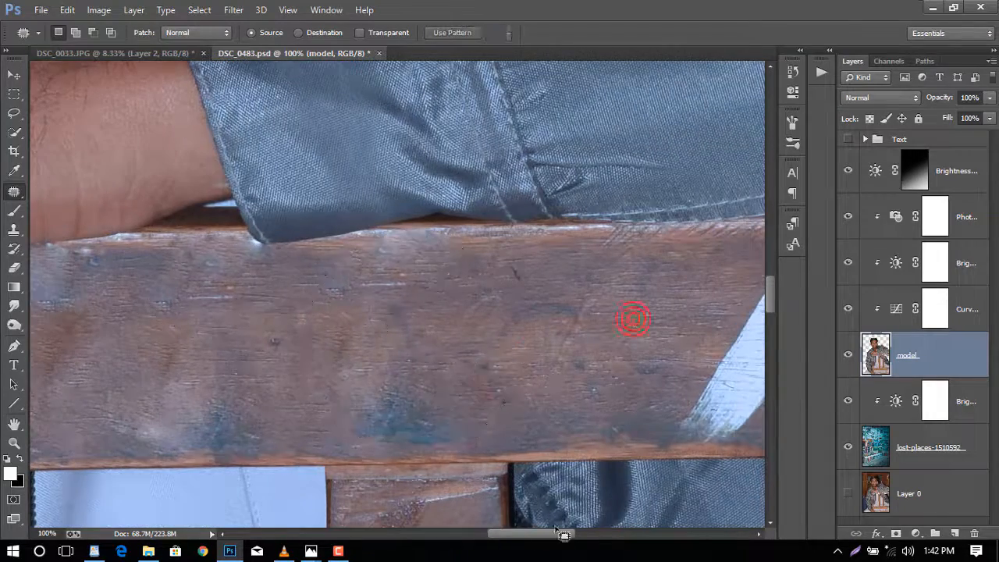
# - Patch away the painted slash and leftover white marks on the backrest
pyautogui.moveTo(559, 534); pyautogui.dragTo(630, 534)
pyautogui.moveTo(279, 239)
pyautogui.mouseDown()
pyautogui.moveTo(199, 254)
pyautogui.moveTo(150, 443)
pyautogui.moveTo(277, 226)
pyautogui.mouseUp()
pyautogui.moveTo(224, 309); pyautogui.dragTo(338, 318)
pyautogui.hotkey('ctrl', 'd')
pyautogui.moveTo(151, 291); pyautogui.dragTo(156, 289)
pyautogui.moveTo(180, 344); pyautogui.dragTo(97, 318)
pyautogui.hotkey('ctrl', 'd')
# - Patch the blotchy wood marks left of the painted 0 on the backrest
pyautogui.hscroll(3, 388, 221)
pyautogui.moveTo(340, 300)
pyautogui.mouseDown()
pyautogui.moveTo(277, 459)
pyautogui.moveTo(424, 445)
pyautogui.moveTo(424, 232)
pyautogui.moveTo(201, 309)
pyautogui.moveTo(139, 279)
pyautogui.moveTo(149, 276)
pyautogui.mouseUp()
pyautogui.hotkey('ctrl', 'd')
pyautogui.moveTo(367, 395)
pyautogui.mouseDown()
pyautogui.moveTo(408, 461)
pyautogui.moveTo(426, 452)
pyautogui.mouseUp()
pyautogui.moveTo(348, 422); pyautogui.dragTo(348, 328)
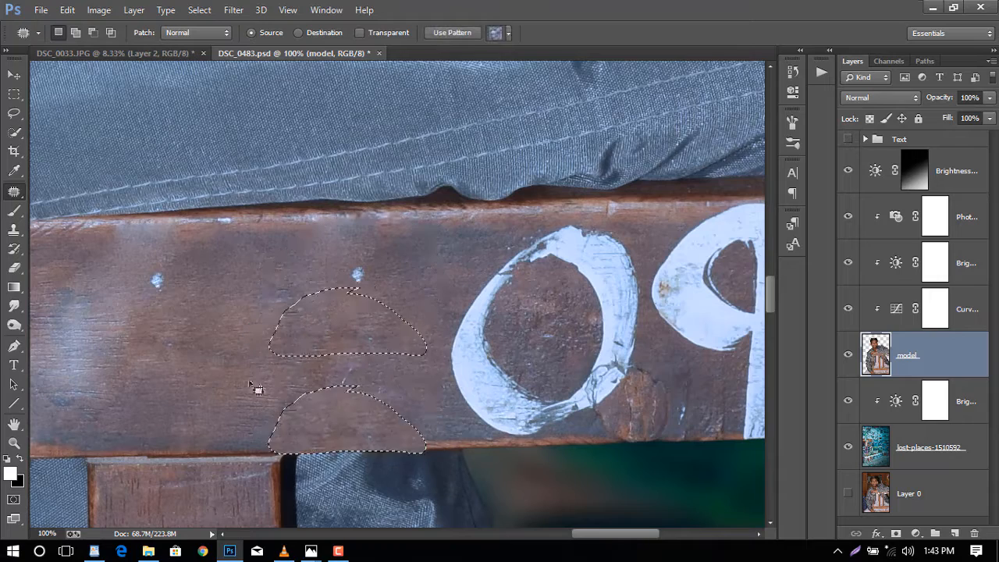
pyautogui.hotkey('ctrl', 'd')
# - Patch away the painted 0 on the chair's backrest
pyautogui.hscroll(3, 312, 312)
pyautogui.moveTo(359, 233)
pyautogui.mouseDown()
pyautogui.moveTo(343, 245)
pyautogui.moveTo(496, 336)
pyautogui.moveTo(354, 231)
pyautogui.mouseUp()
pyautogui.moveTo(403, 340); pyautogui.dragTo(219, 333)
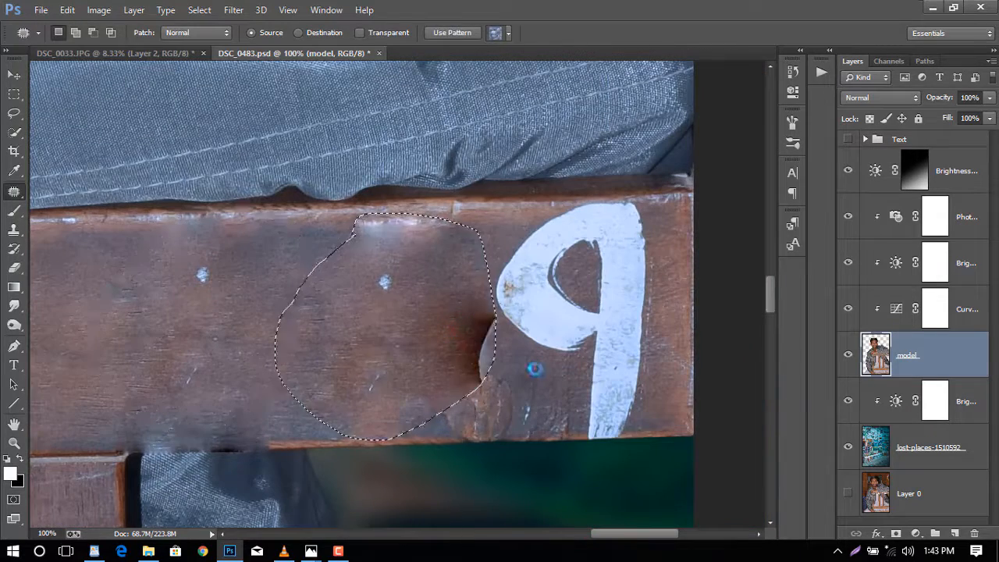
pyautogui.hotkey('ctrl', 'd')
pyautogui.moveTo(507, 366); pyautogui.dragTo(505, 376)
pyautogui.moveTo(478, 353); pyautogui.dragTo(373, 328)
pyautogui.hotkey('ctrl', 'd')
# - Patch away the painted 9 at the end of the backrest
pyautogui.moveTo(345, 234); pyautogui.dragTo(351, 241)
pyautogui.moveTo(390, 235); pyautogui.dragTo(389, 316)
pyautogui.hotkey('ctrl', 'd')
pyautogui.hscroll(3, 477, 201)
pyautogui.moveTo(477, 201); pyautogui.dragTo(509, 448)
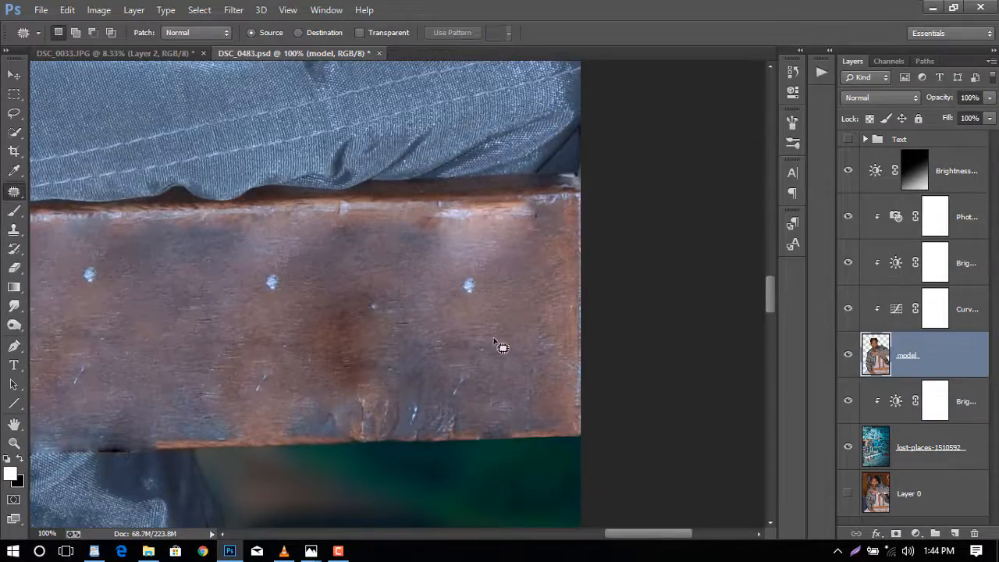
# - Add a new layer at the top of the stack and stamp the merged image into it with Apply Image
pyautogui.hotkey('ctrl', '0')
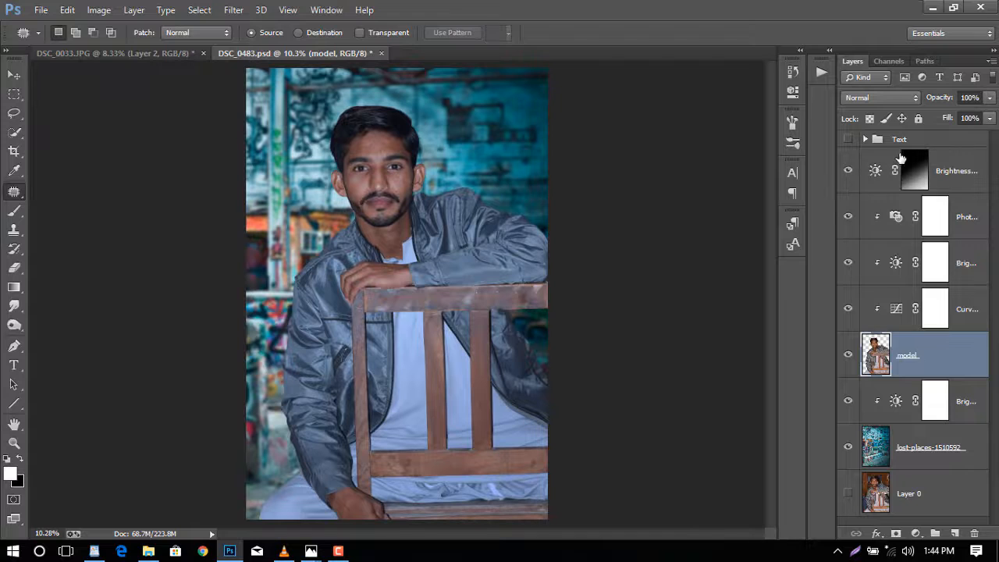
pyautogui.click(945, 167)
pyautogui.click(954, 533)
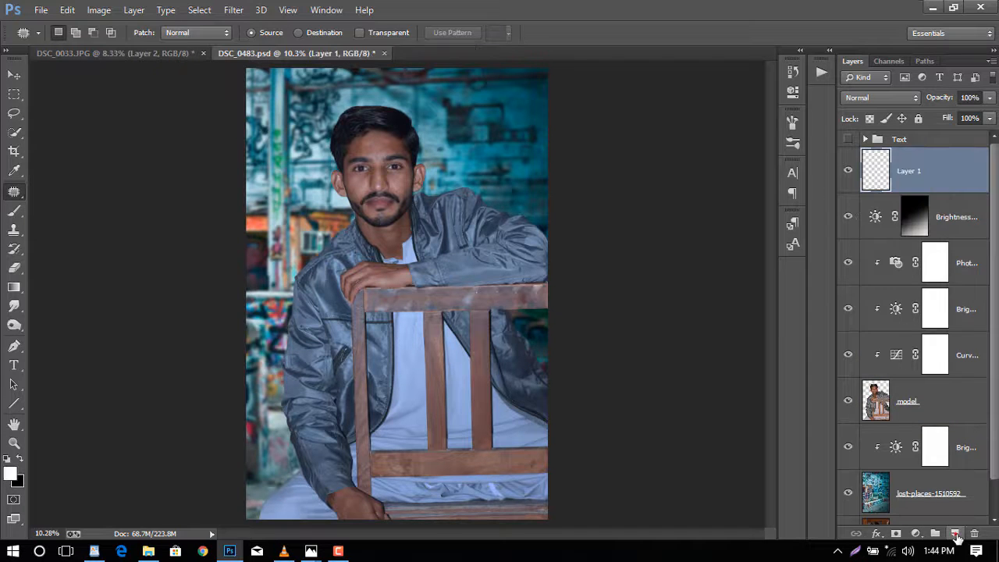
pyautogui.click(97, 14)
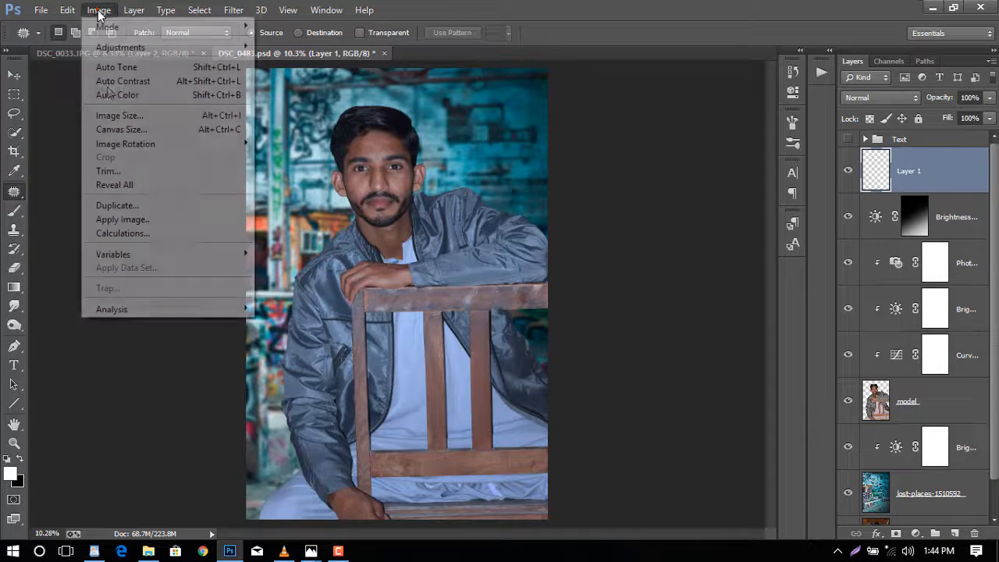
pyautogui.click(140, 220)
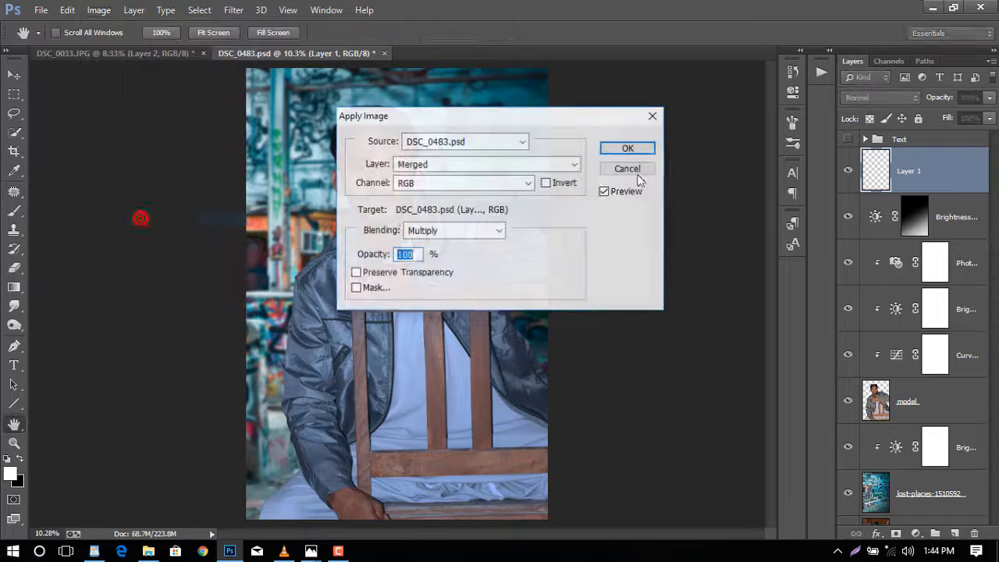
pyautogui.click(614, 151)
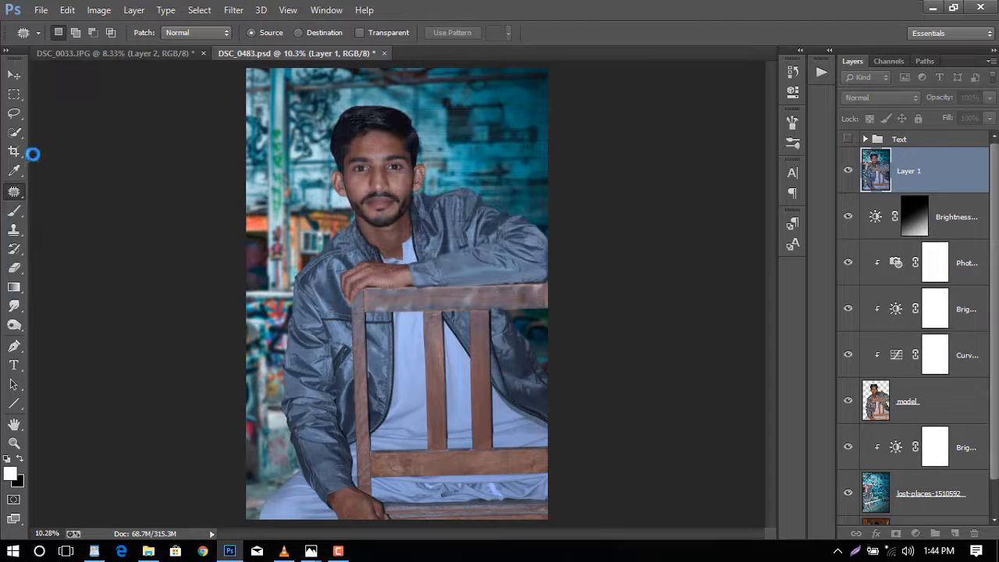
# - Commit a crop at the full canvas bounds with Delete Cropped Pixels on
pyautogui.click(15, 152)
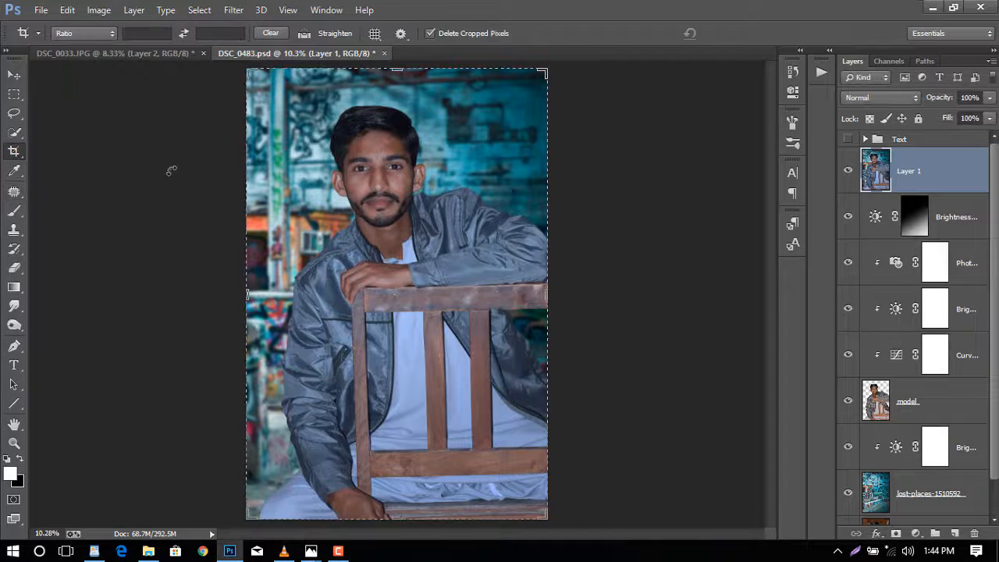
pyautogui.click(173, 167)
pyautogui.click(737, 33)
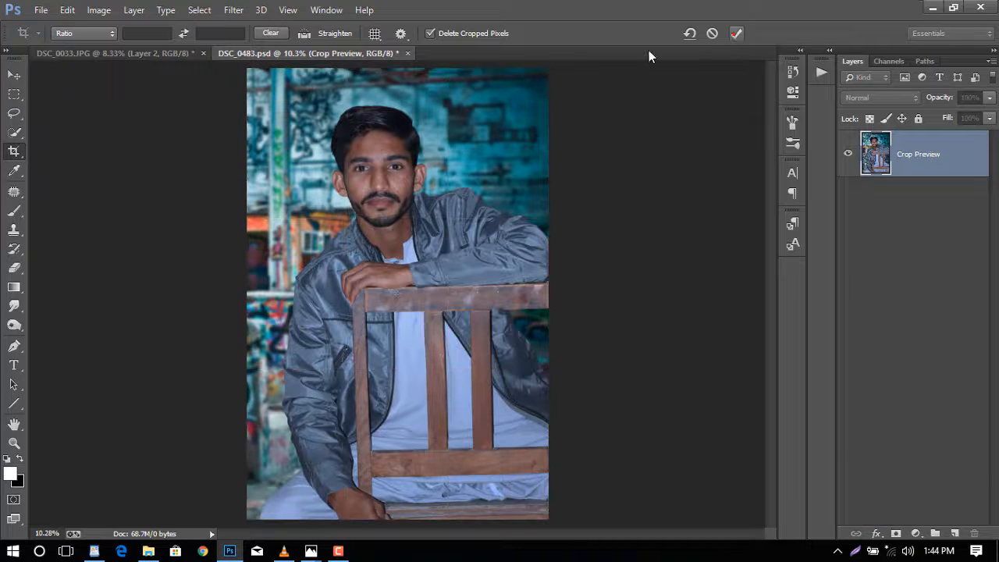
# - Open the Camera Raw Filter and set Shadows +91, Highlights -100, Whites -100 and Blacks -16
pyautogui.click(233, 10)
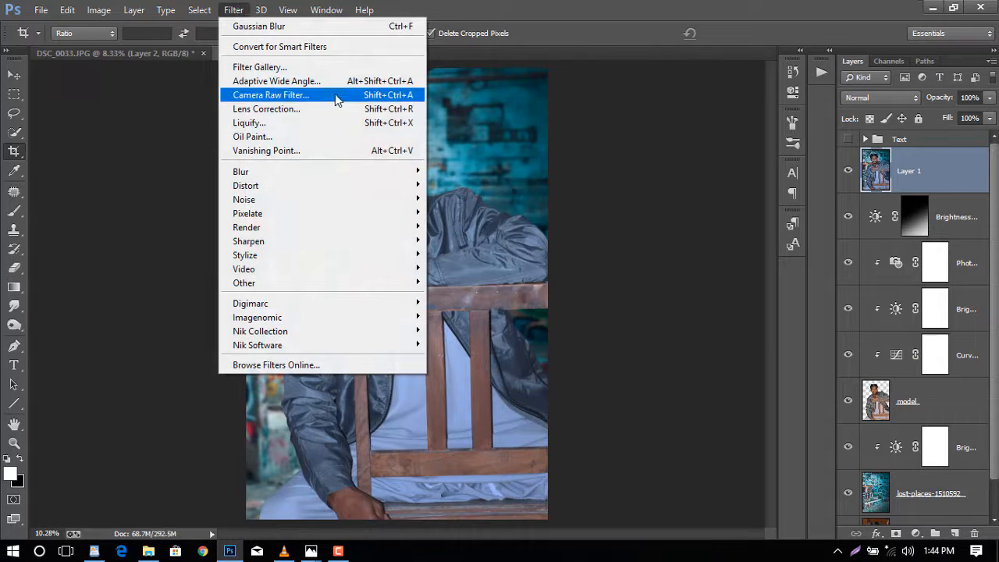
pyautogui.click(309, 100)
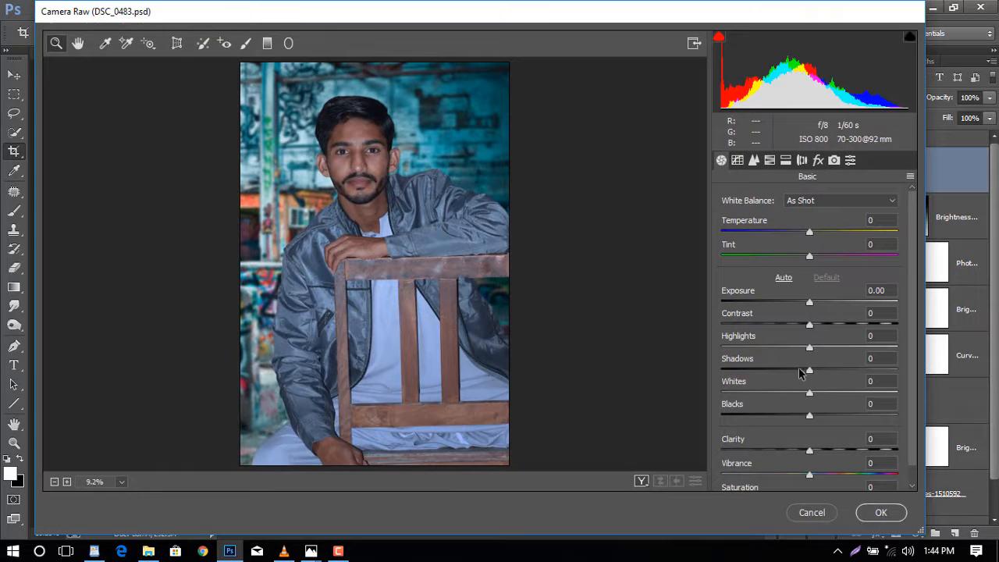
pyautogui.moveTo(807, 371); pyautogui.dragTo(890, 373)
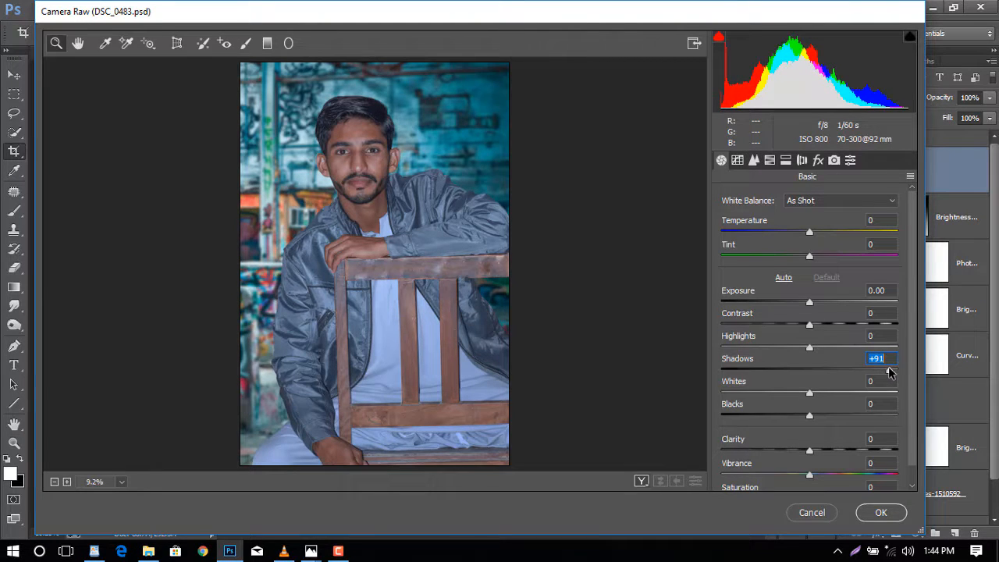
pyautogui.moveTo(889, 373); pyautogui.dragTo(858, 372)
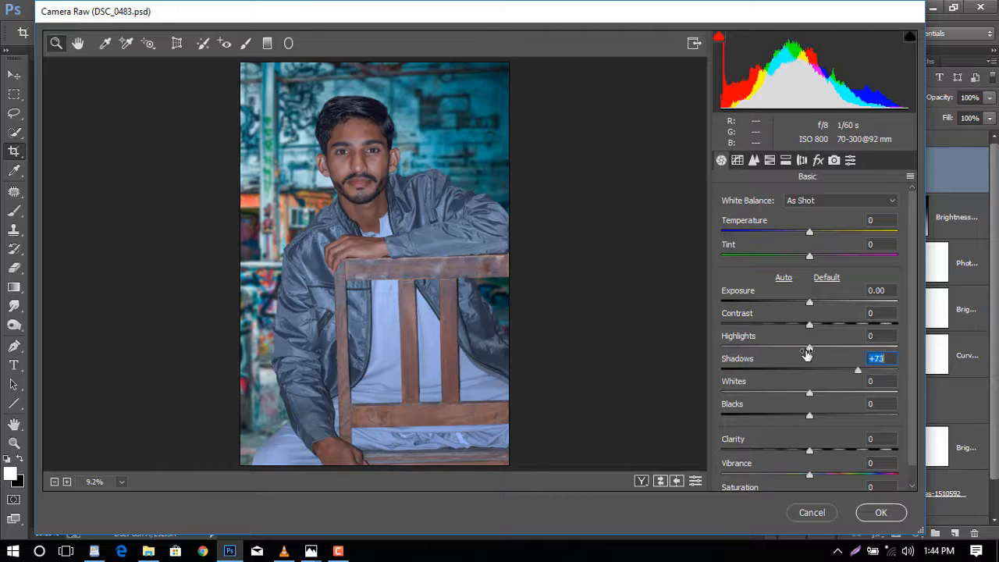
pyautogui.hotkey('ctrl', 'z')
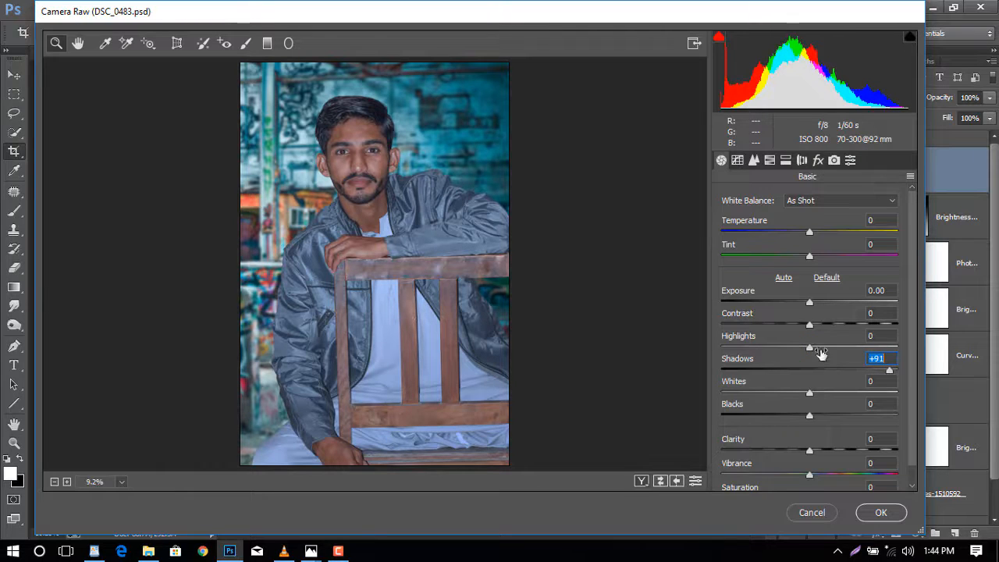
pyautogui.moveTo(809, 348); pyautogui.dragTo(713, 353)
pyautogui.moveTo(766, 395); pyautogui.dragTo(722, 394)
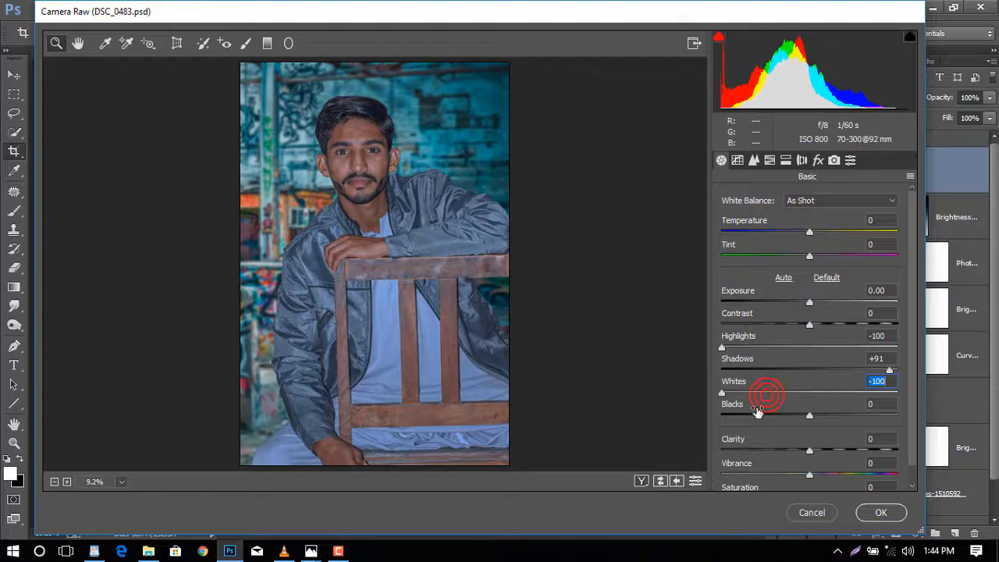
pyautogui.moveTo(804, 418); pyautogui.dragTo(793, 418)
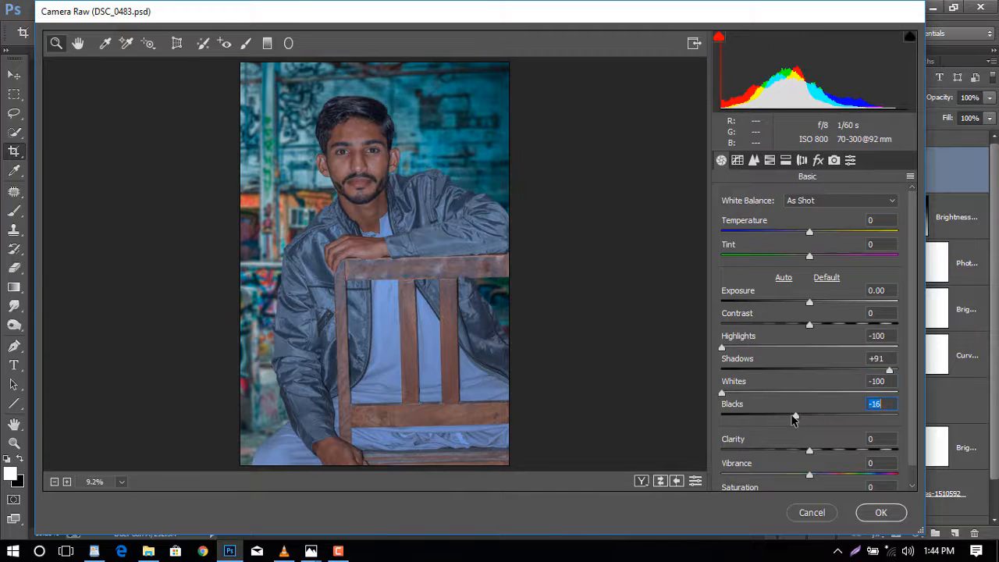
# - Raise Exposure to +0.40, Contrast to +16 and Clarity to +41
pyautogui.moveTo(811, 304); pyautogui.dragTo(817, 305)
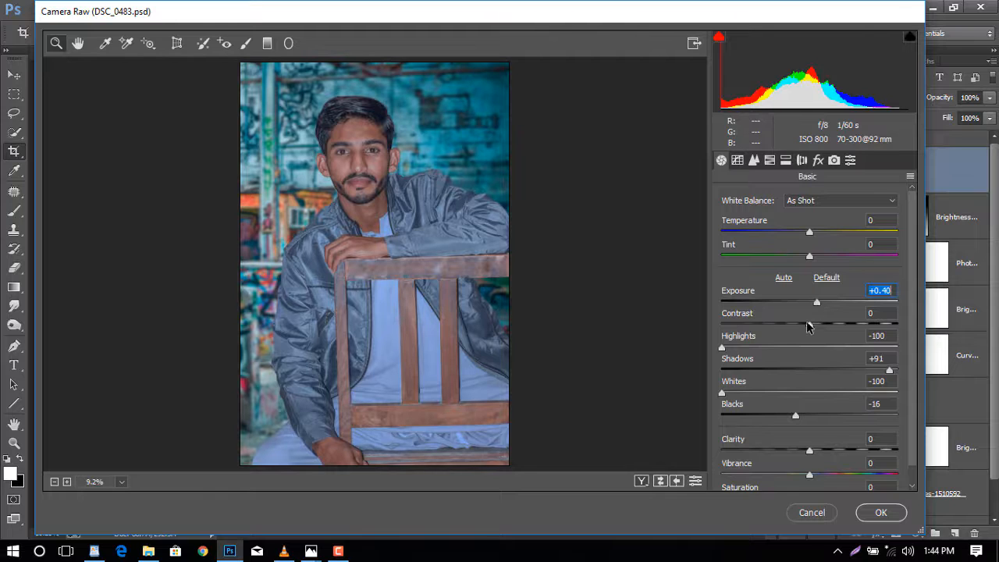
pyautogui.moveTo(812, 326); pyautogui.dragTo(828, 331)
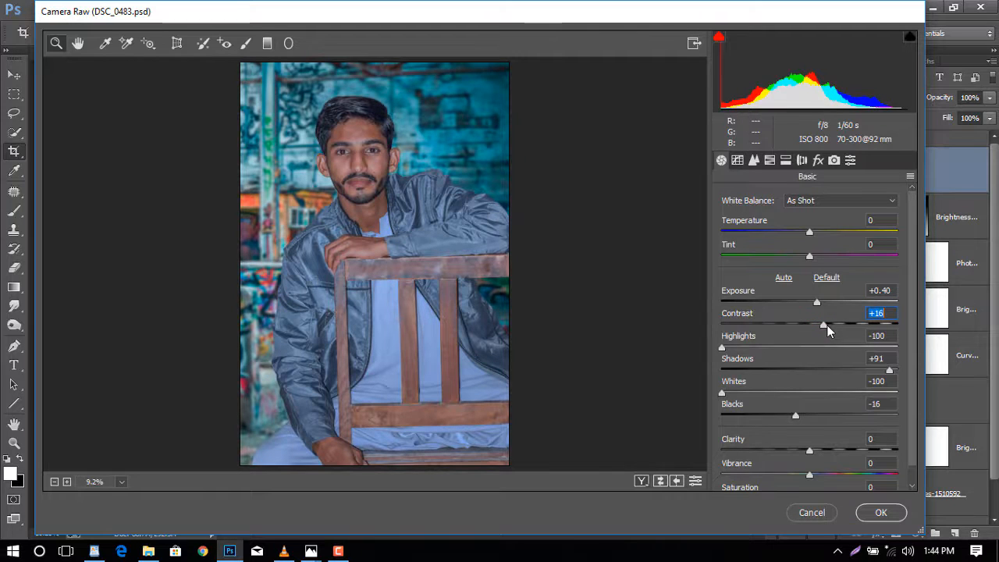
pyautogui.moveTo(830, 452); pyautogui.dragTo(846, 455)
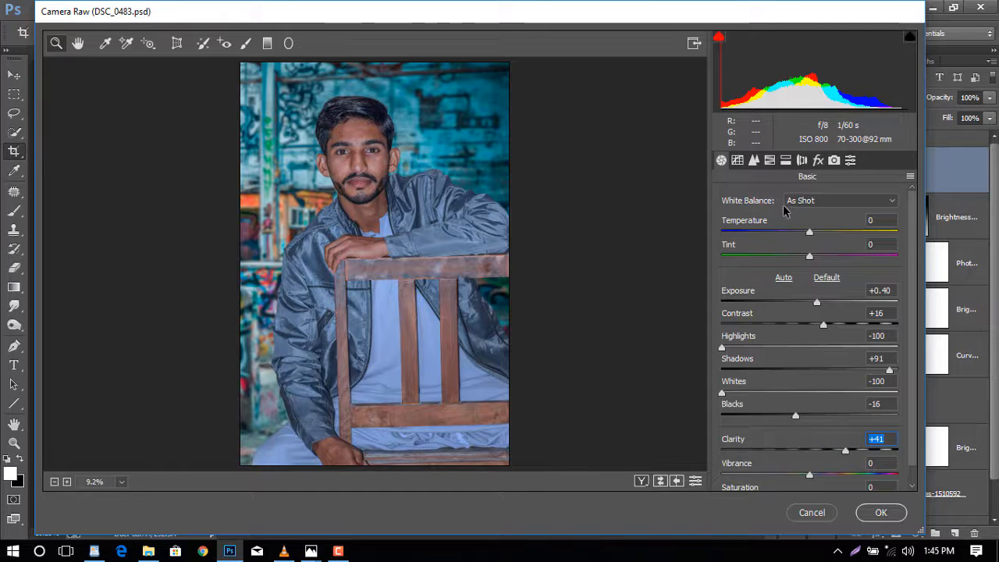
# - In HSL, raise Reds and Oranges luminance to +33 and lower their saturation to -20
pyautogui.click(770, 161)
pyautogui.click(823, 220)
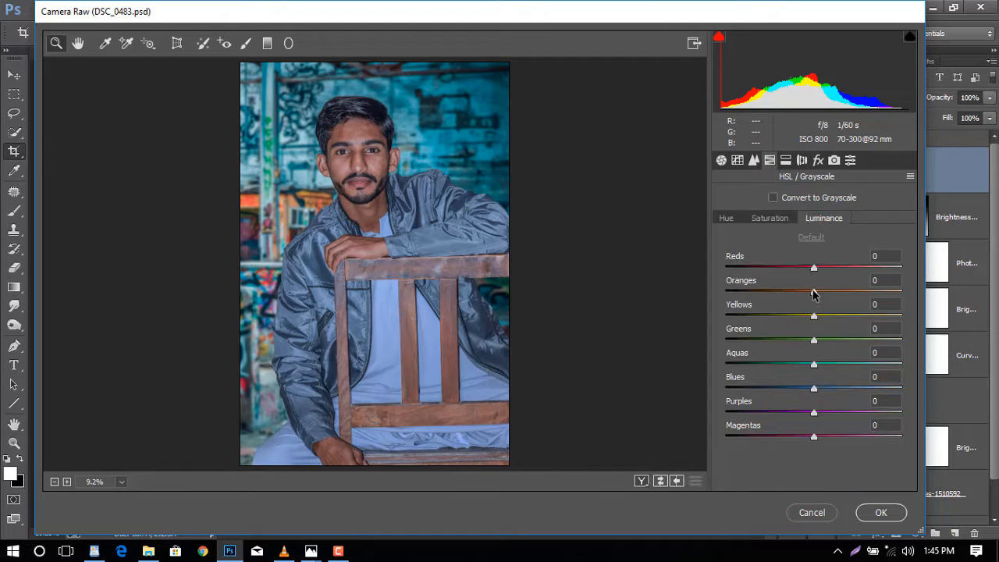
pyautogui.moveTo(813, 293); pyautogui.dragTo(837, 300)
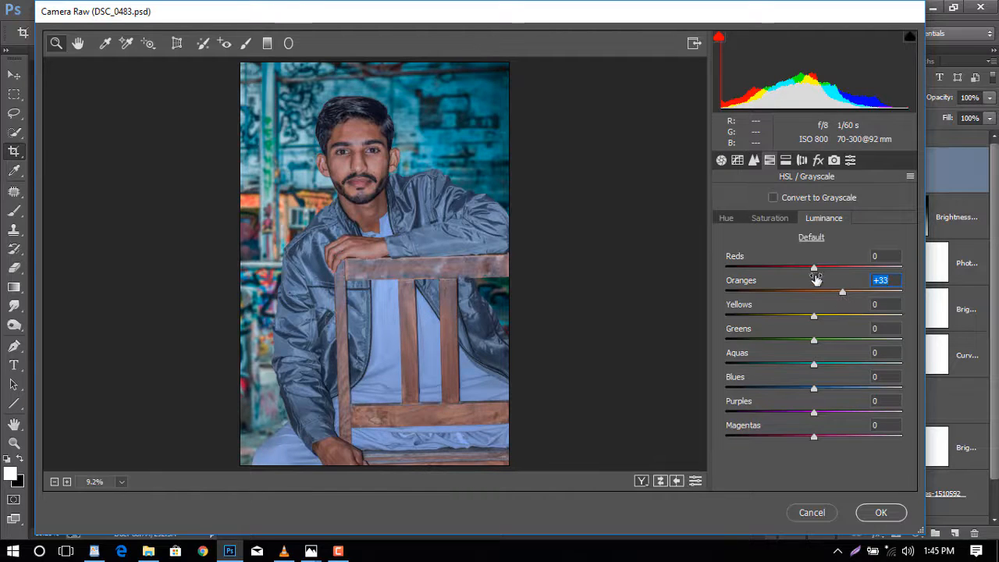
pyautogui.moveTo(814, 268); pyautogui.dragTo(841, 271)
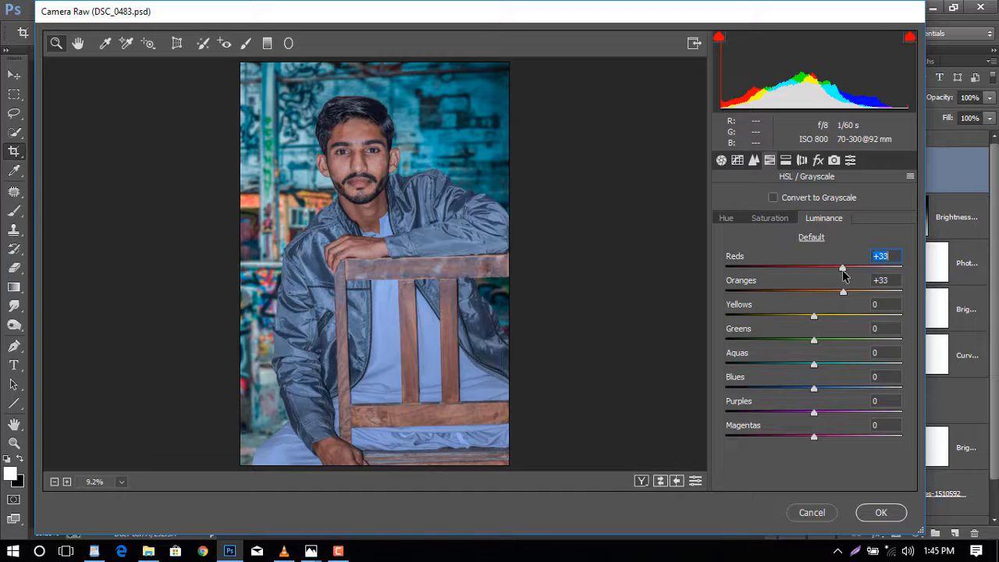
pyautogui.click(761, 220)
pyautogui.moveTo(814, 292); pyautogui.dragTo(797, 269)
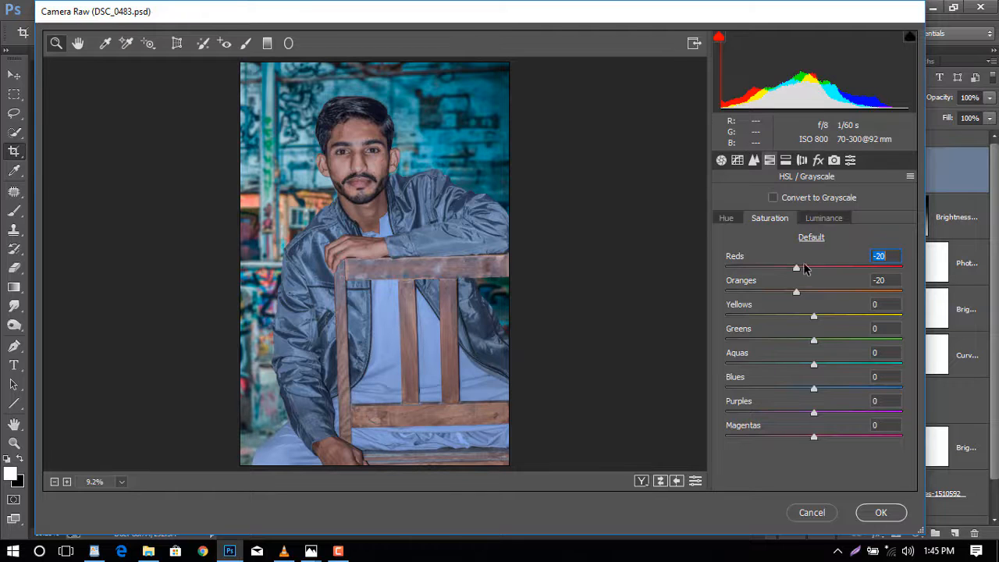
# - Add a post-crop vignette with Amount -8 and Roundness +75
pyautogui.click(818, 160)
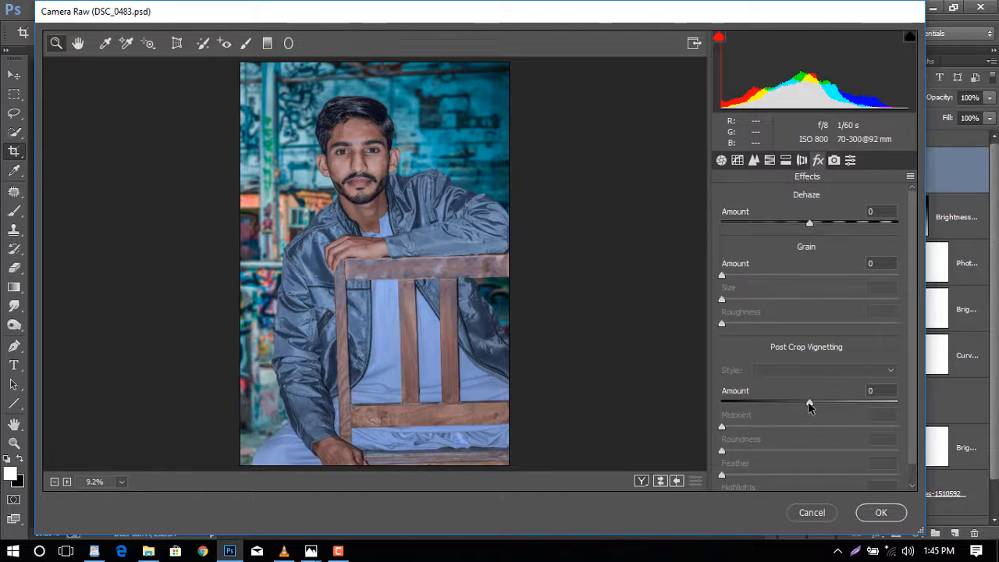
pyautogui.moveTo(810, 403); pyautogui.dragTo(874, 455)
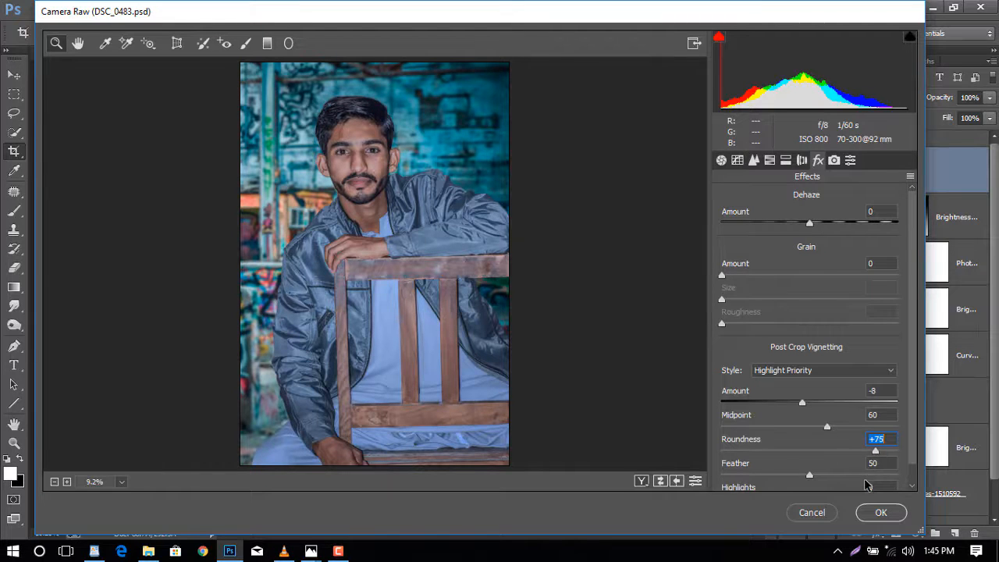
# - Set Camera Calibration Blue Primary Hue to -16 and Split Toning Shadows Saturation to 8
pyautogui.click(835, 160)
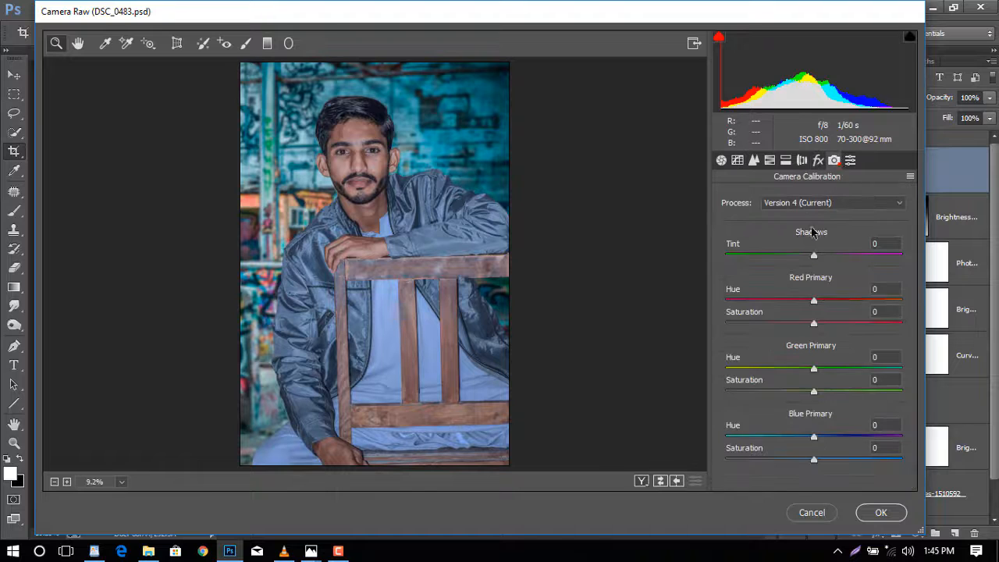
pyautogui.moveTo(809, 441); pyautogui.dragTo(804, 441)
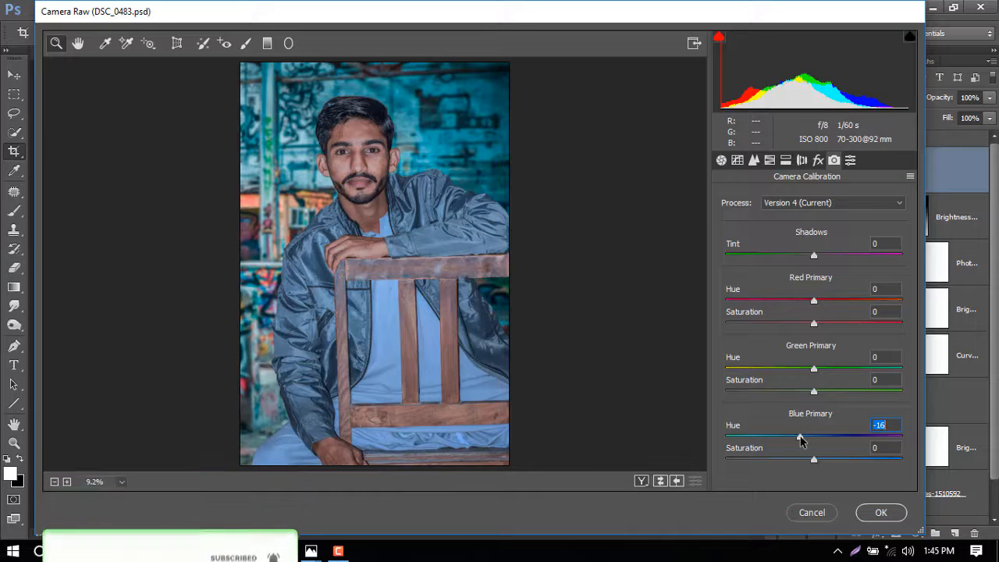
pyautogui.moveTo(804, 438); pyautogui.dragTo(800, 438)
pyautogui.click(787, 160)
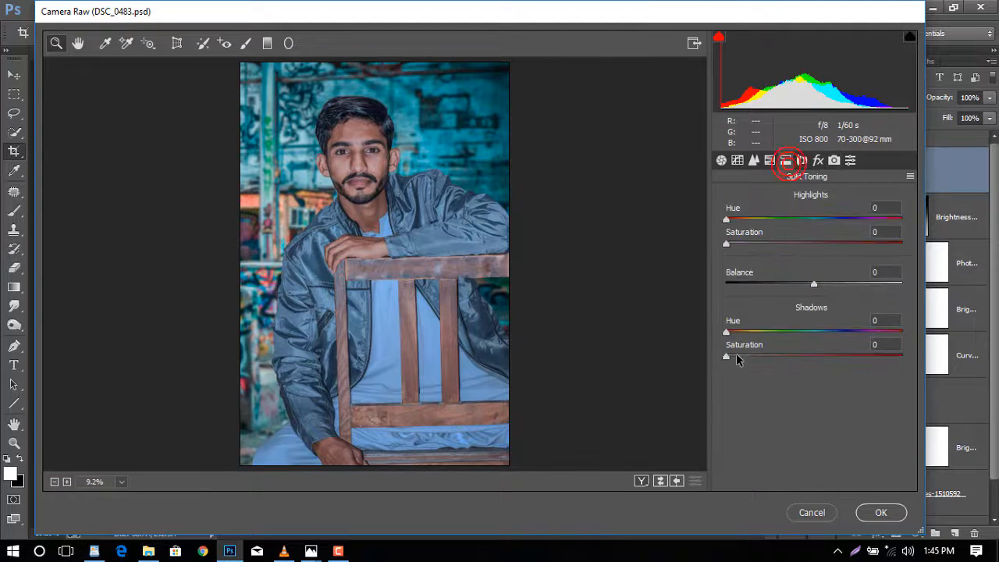
pyautogui.moveTo(737, 359); pyautogui.dragTo(738, 358)
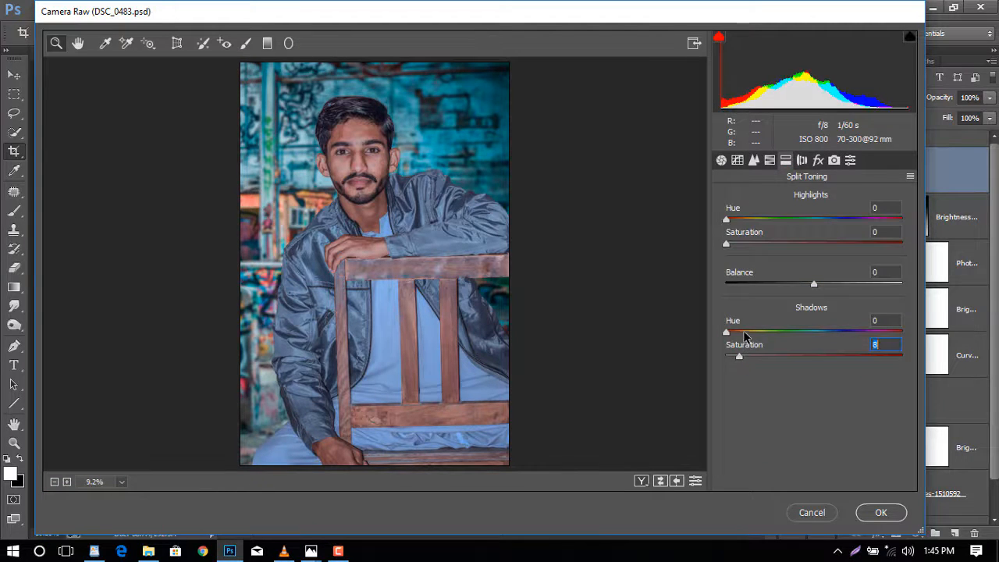
# - Set the white balance Temperature to -8 and Tint to -8
pyautogui.click(722, 160)
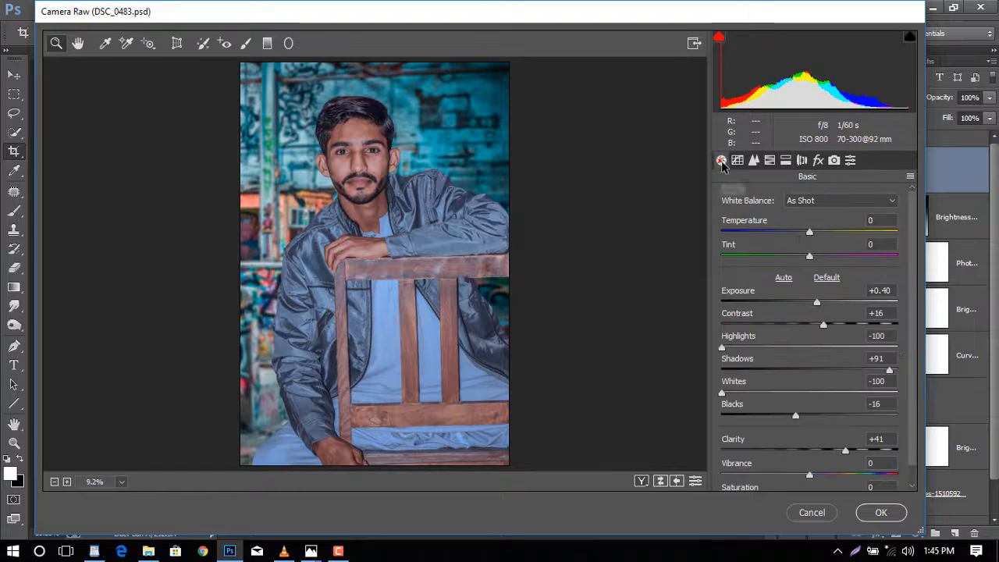
pyautogui.moveTo(809, 236); pyautogui.dragTo(802, 235)
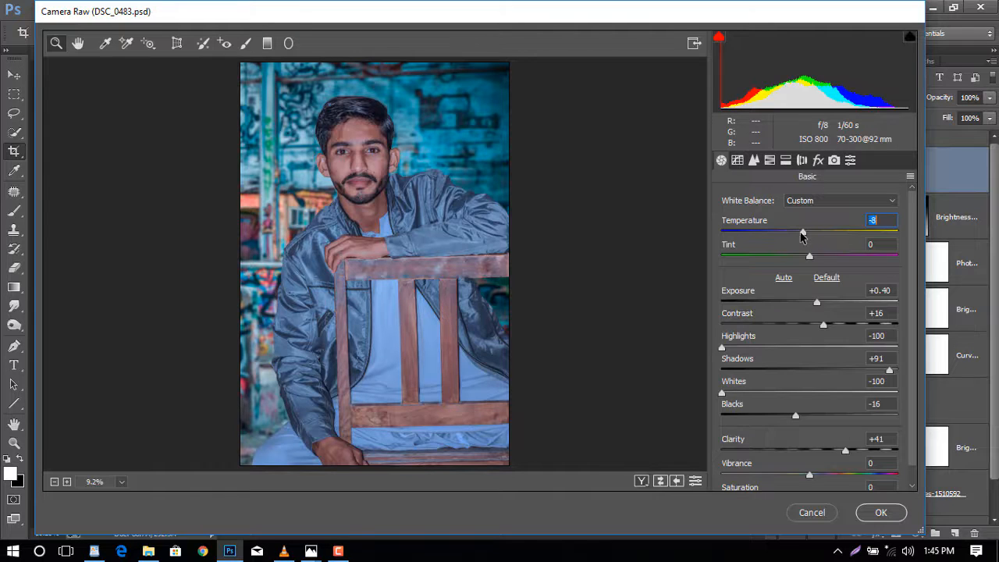
pyautogui.moveTo(809, 253); pyautogui.dragTo(811, 258)
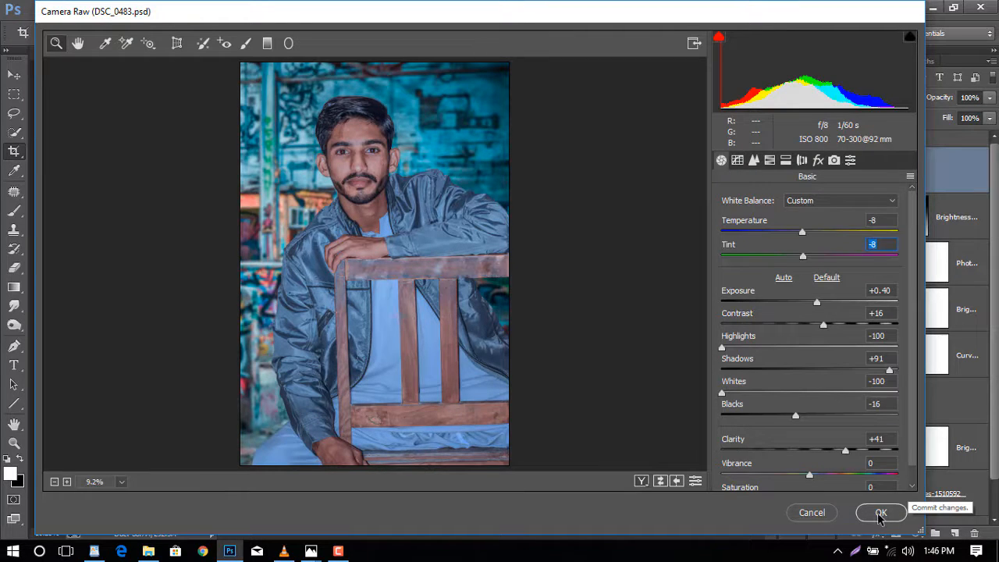
# - Lower Oranges saturation to -25 and apply the Camera Raw filter
pyautogui.click(770, 160)
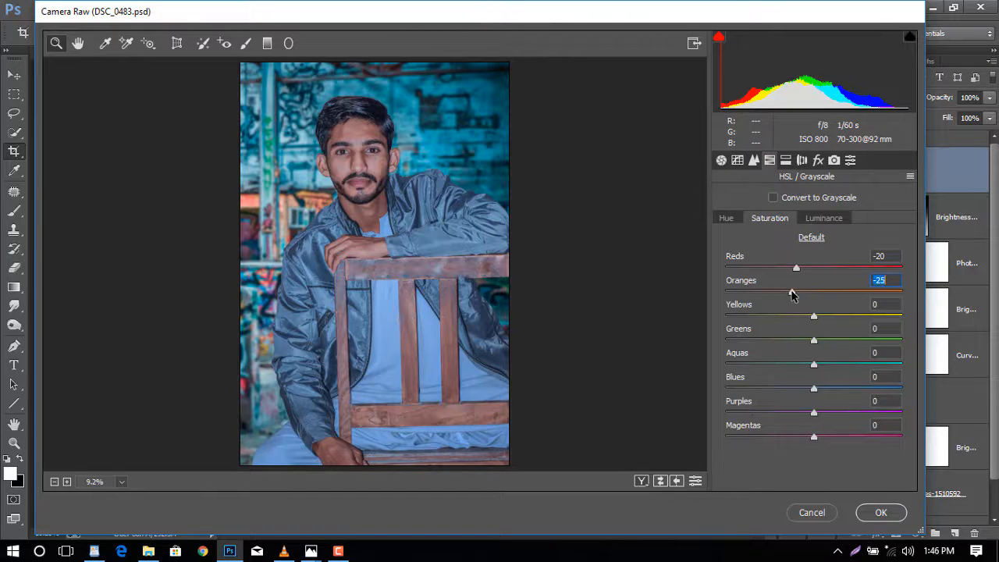
pyautogui.moveTo(793, 264); pyautogui.dragTo(790, 267)
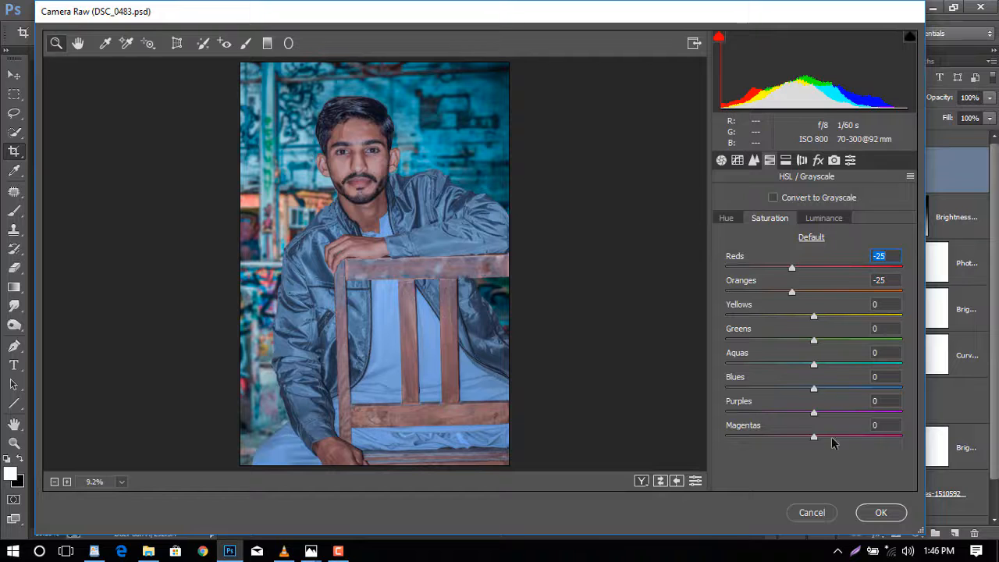
pyautogui.click(880, 512)
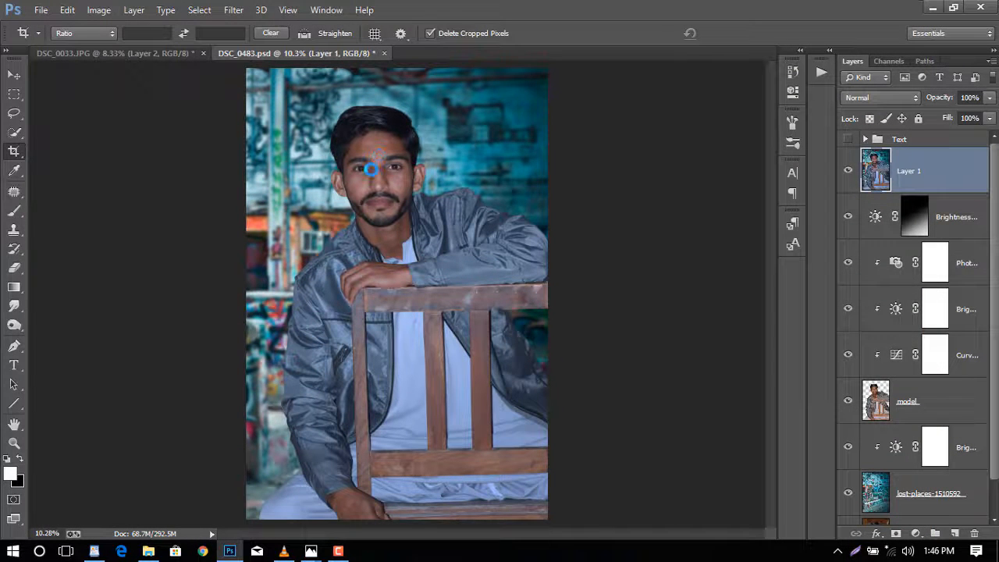
# - Zoom in on the face and remove forehead blemishes with the Spot Healing Brush Tool
pyautogui.hotkey('ctrl', '+')
pyautogui.hotkey('ctrl', '+')
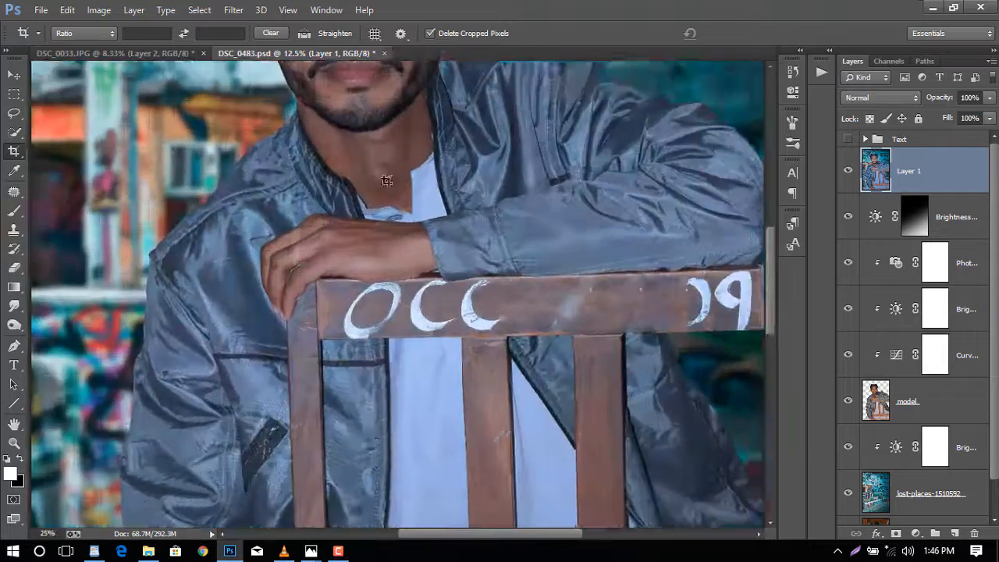
pyautogui.scroll(2, 384, 177)
pyautogui.hotkey('ctrl', '+')
pyautogui.hotkey('ctrl', '+')
pyautogui.hotkey('ctrl', '+')
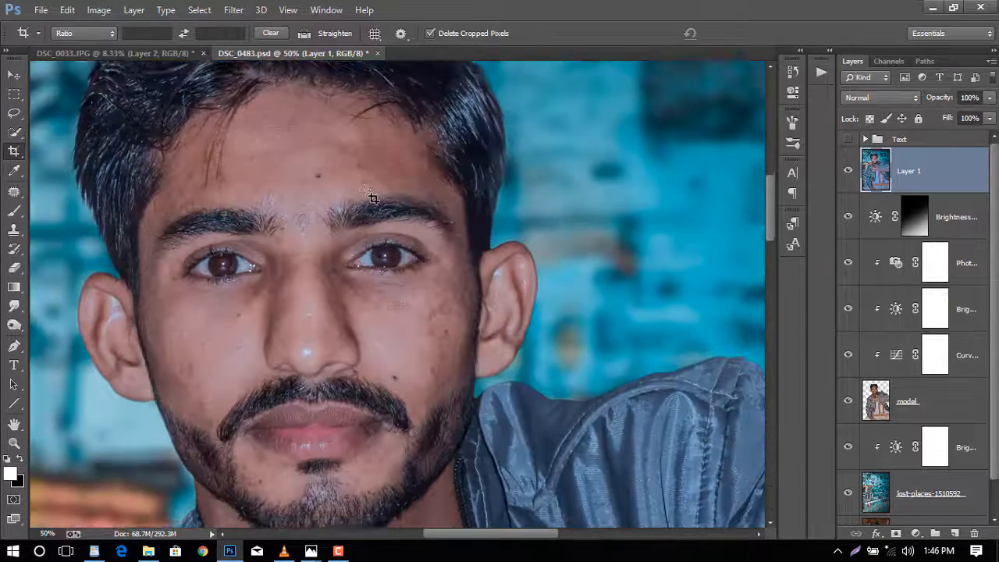
pyautogui.rightClick(16, 190)
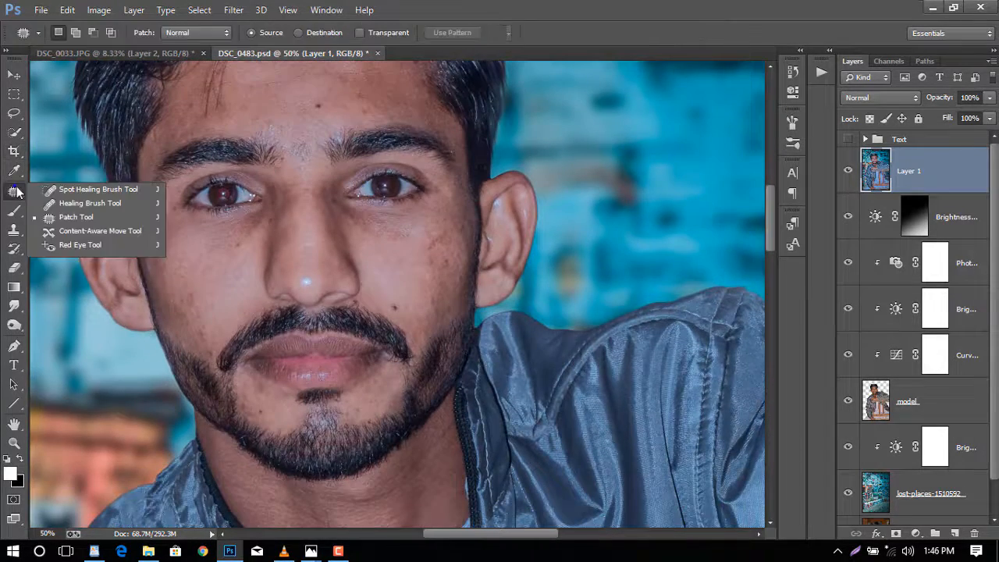
pyautogui.click(47, 192)
pyautogui.scroll(2, 227, 170)
pyautogui.hotkey('ctrl', '+')
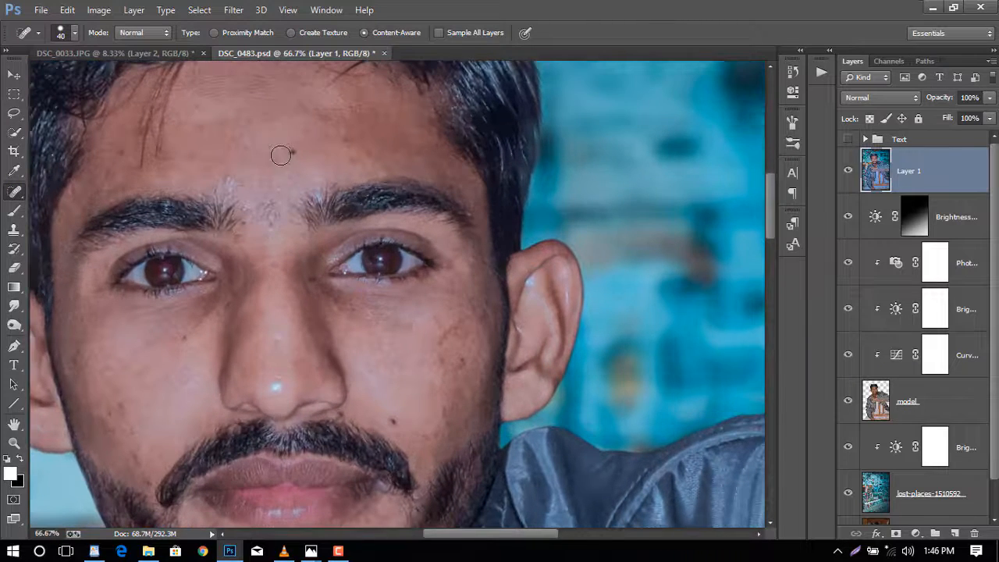
pyautogui.press('[')
pyautogui.moveTo(291, 153); pyautogui.dragTo(349, 154)
pyautogui.press('[')
pyautogui.press('[')
# - Heal remaining spots on the cheeks, under the eyes and around the mouth
pyautogui.scroll(-3, 335, 187)
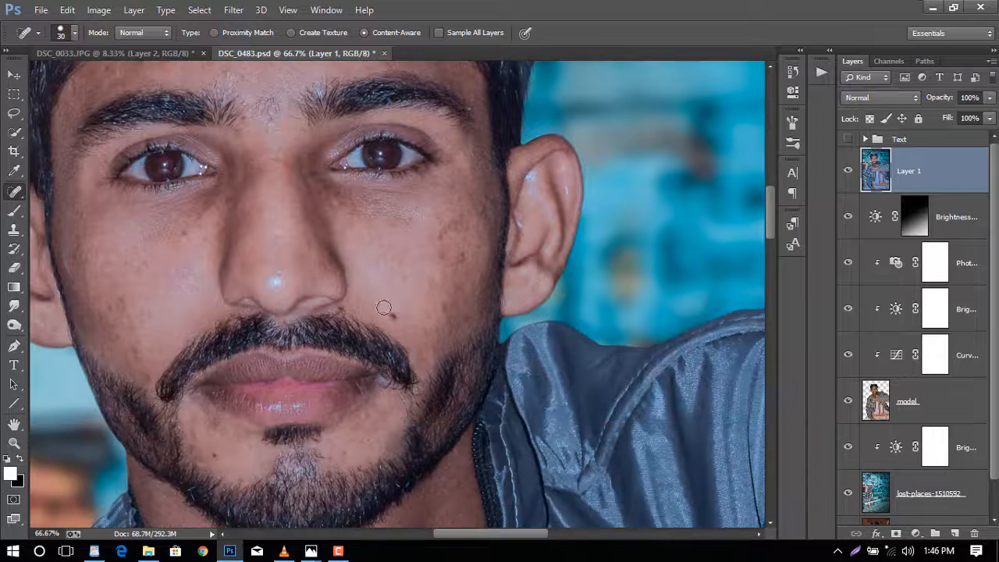
pyautogui.click(394, 315)
pyautogui.press(']')
pyautogui.moveTo(462, 257); pyautogui.dragTo(446, 223)
pyautogui.click(450, 231)
pyautogui.click(186, 233)
pyautogui.click(224, 202)
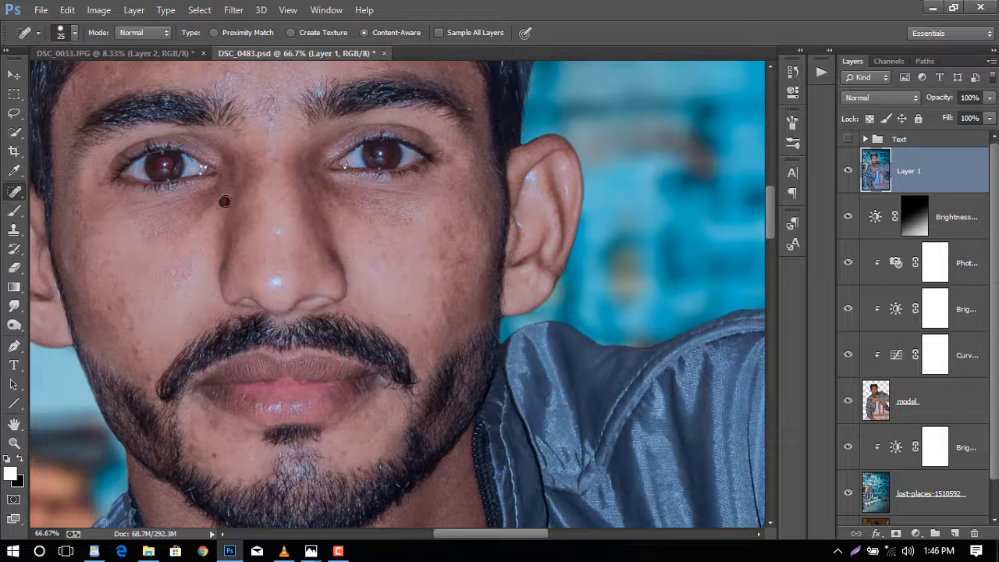
pyautogui.click(121, 304)
pyautogui.scroll(-2, 359, 375)
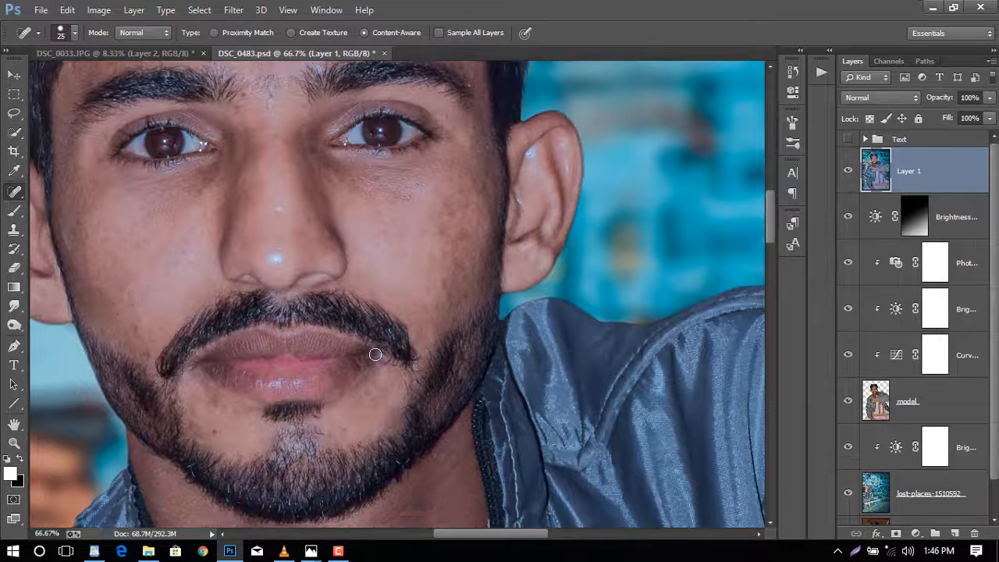
pyautogui.moveTo(255, 361); pyautogui.dragTo(219, 370)
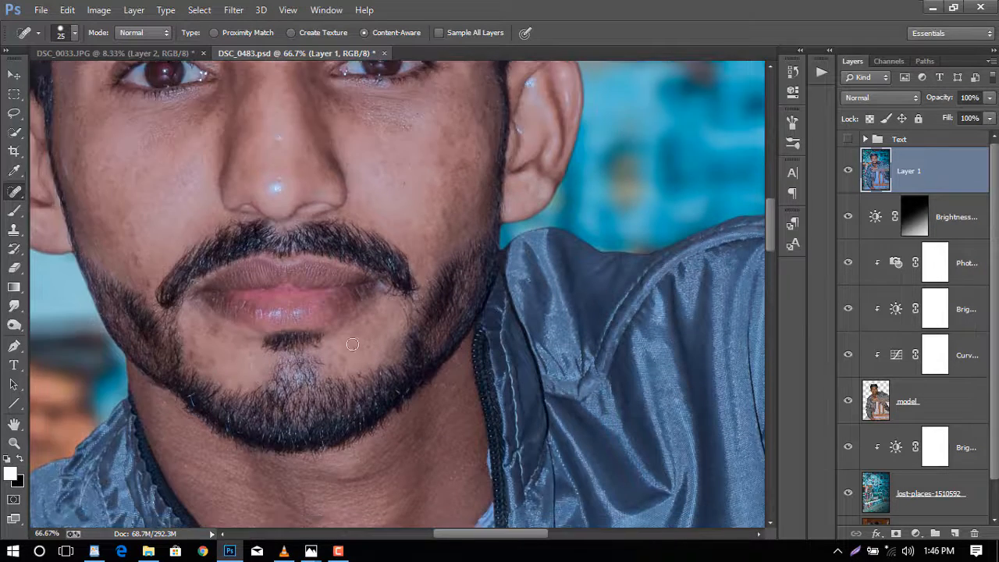
pyautogui.scroll(-1, 353, 349)
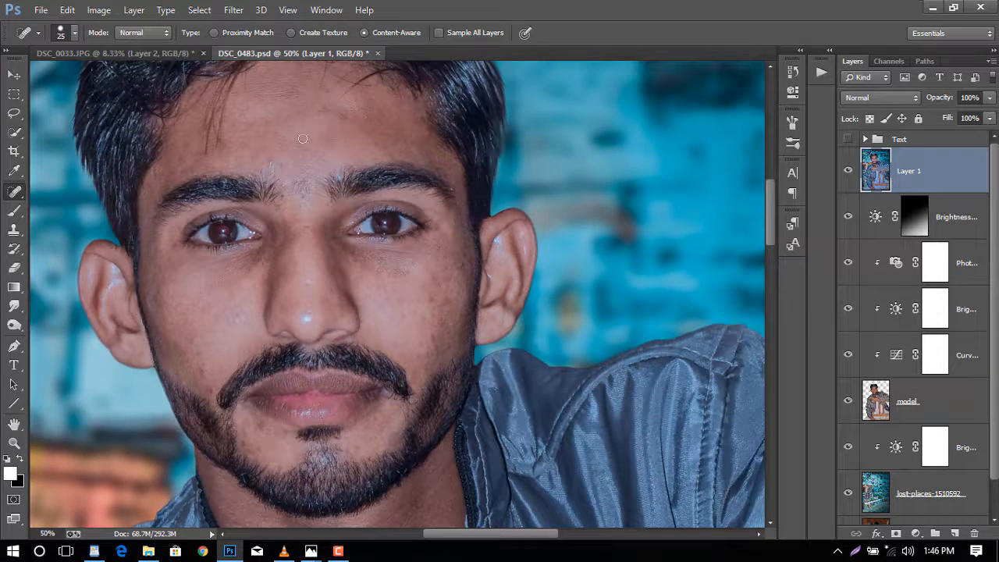
# - Duplicate Layer 1 twice, accepting the default copy names
pyautogui.rightClick(945, 160)
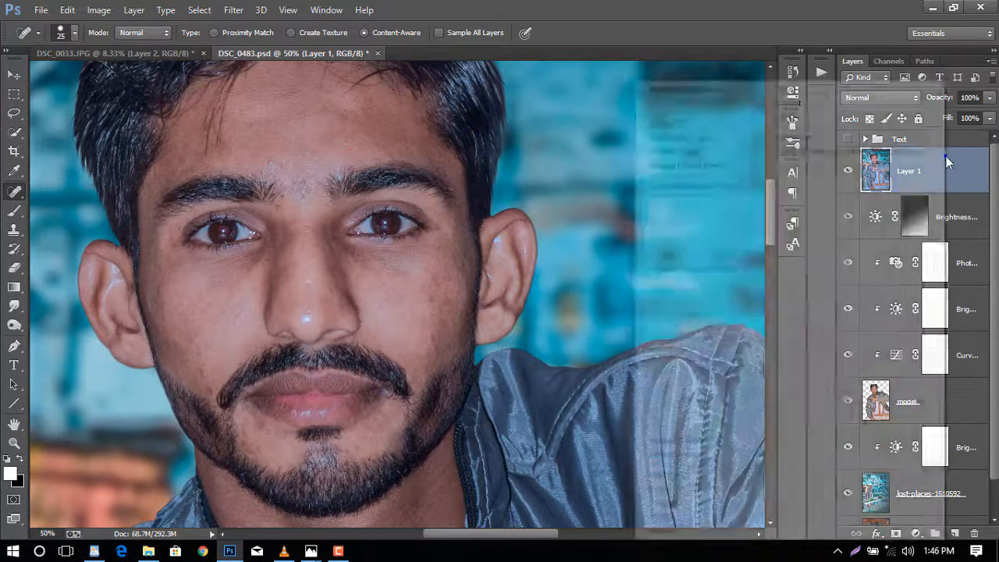
pyautogui.click(680, 142)
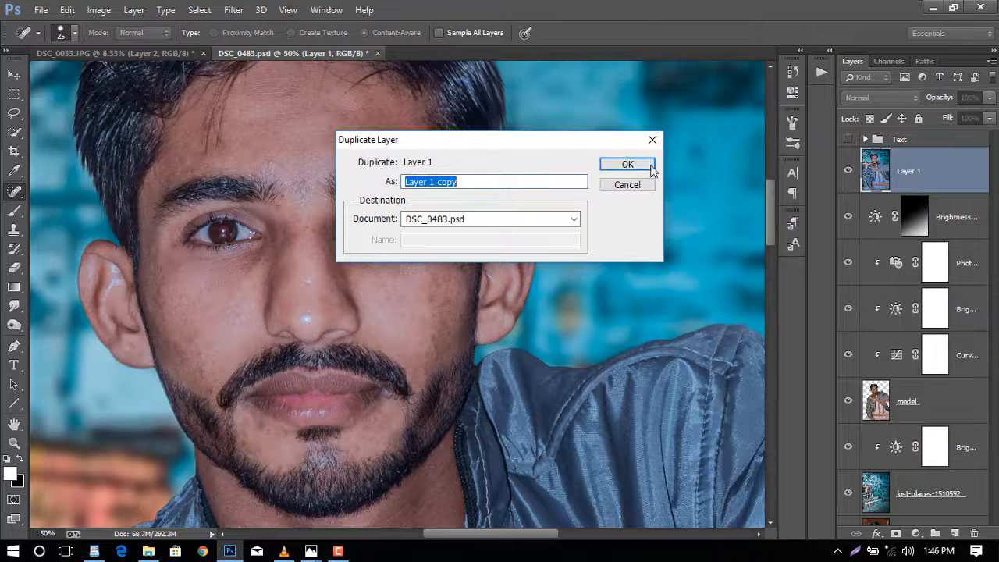
pyautogui.click(636, 164)
pyautogui.rightClick(905, 171)
pyautogui.click(643, 137)
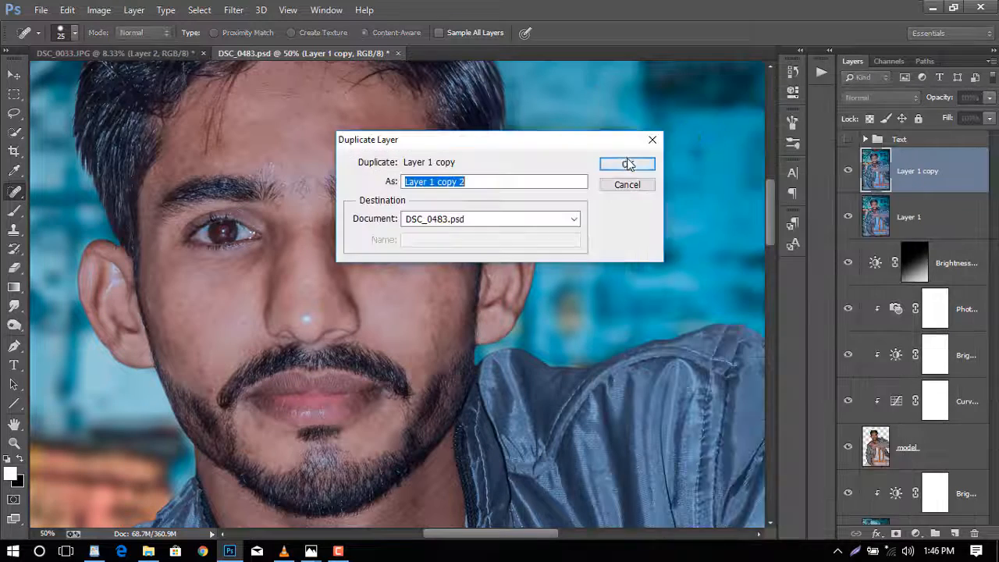
pyautogui.click(634, 161)
# - Apply a Surface Blur with a 33-pixel radius to the top layer copy
pyautogui.click(234, 10)
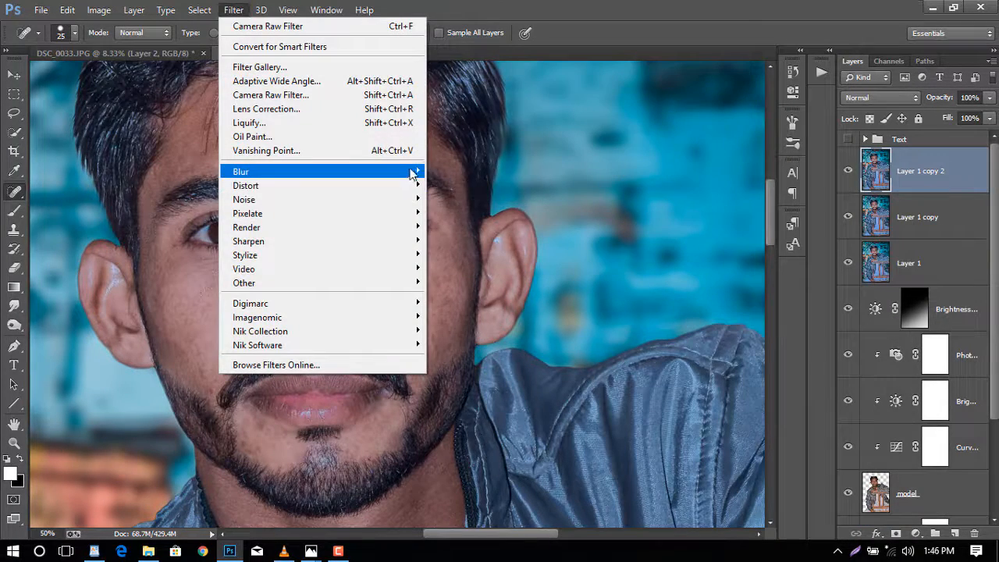
pyautogui.moveTo(413, 172)
pyautogui.click(498, 353)
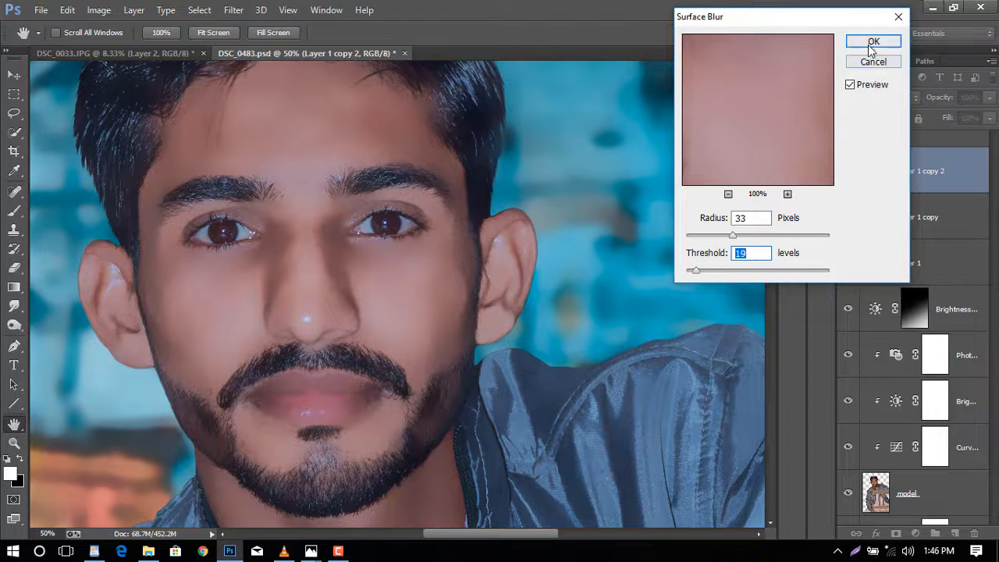
pyautogui.doubleClick(752, 218)
pyautogui.press('Tab')
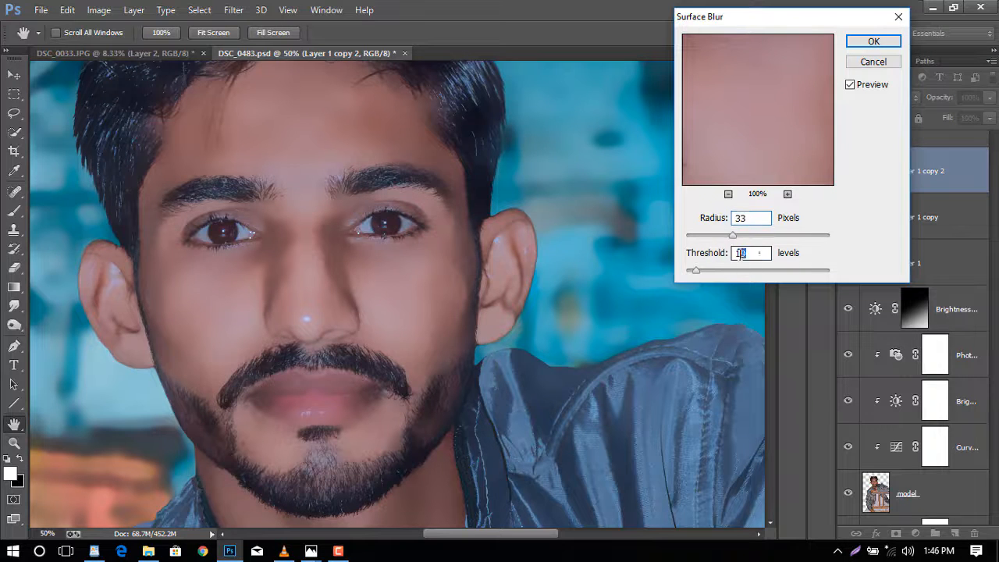
pyautogui.click(873, 40)
# - Apply a High Pass filter with a 3.0-pixel radius to Layer 1 copy
pyautogui.press('j')
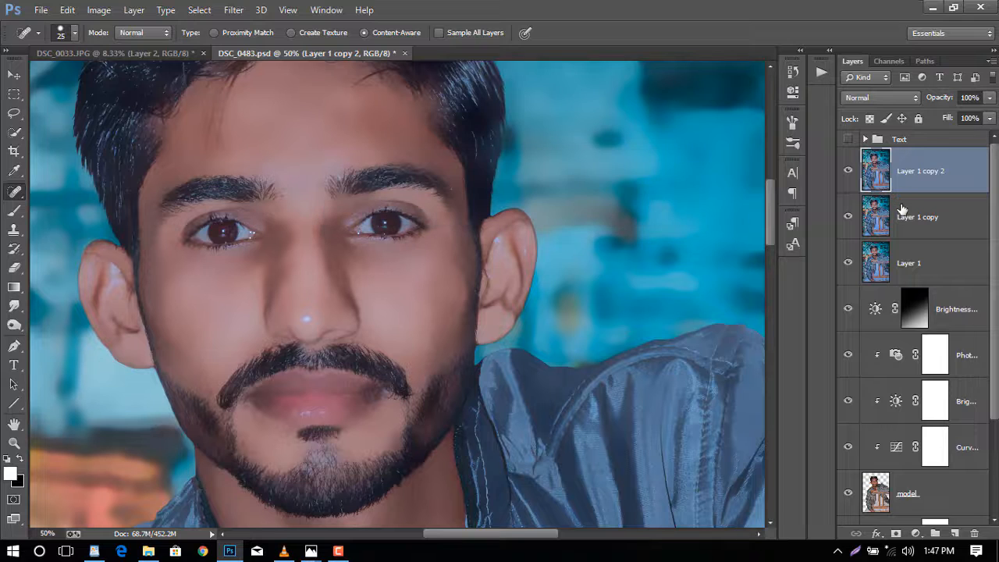
pyautogui.click(902, 211)
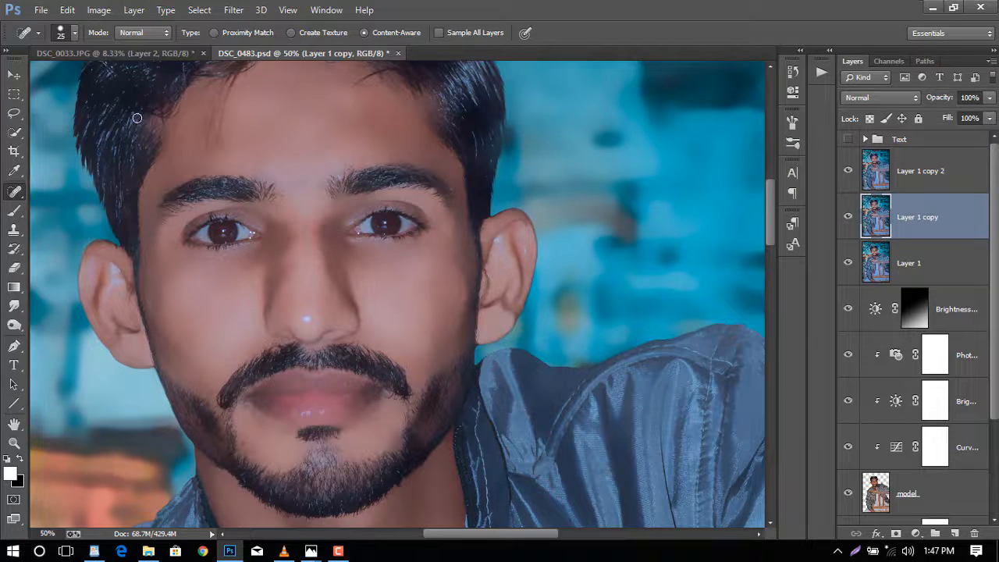
pyautogui.click(234, 10)
pyautogui.moveTo(420, 283)
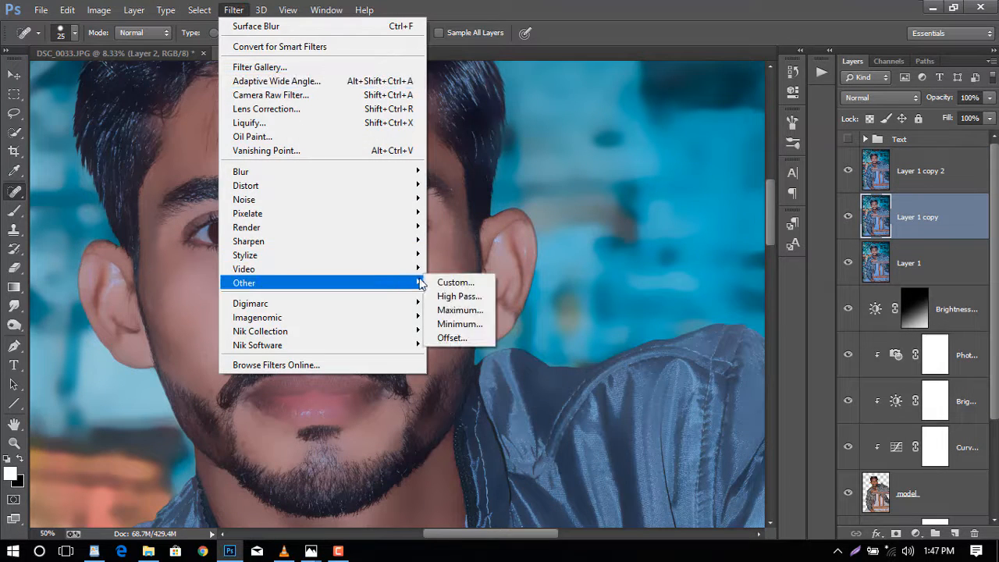
pyautogui.click(460, 296)
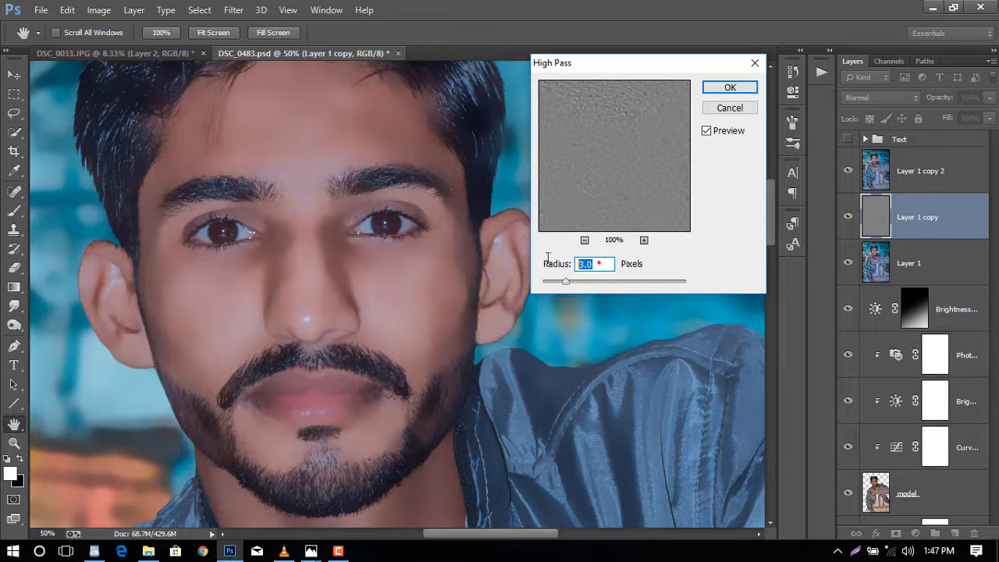
pyautogui.click(730, 86)
# - Move the high-pass layer to the top of the stack and set its blend mode to Linear Light
pyautogui.press('j')
pyautogui.moveTo(940, 222)
pyautogui.mouseDown()
pyautogui.moveTo(932, 161)
pyautogui.moveTo(917, 153)
pyautogui.mouseUp()
pyautogui.click(880, 97)
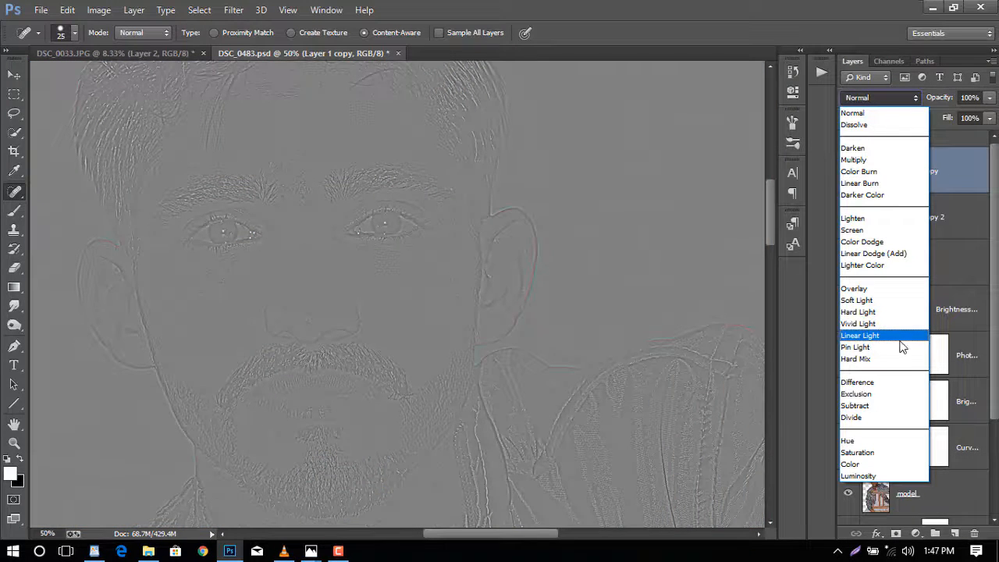
pyautogui.click(888, 335)
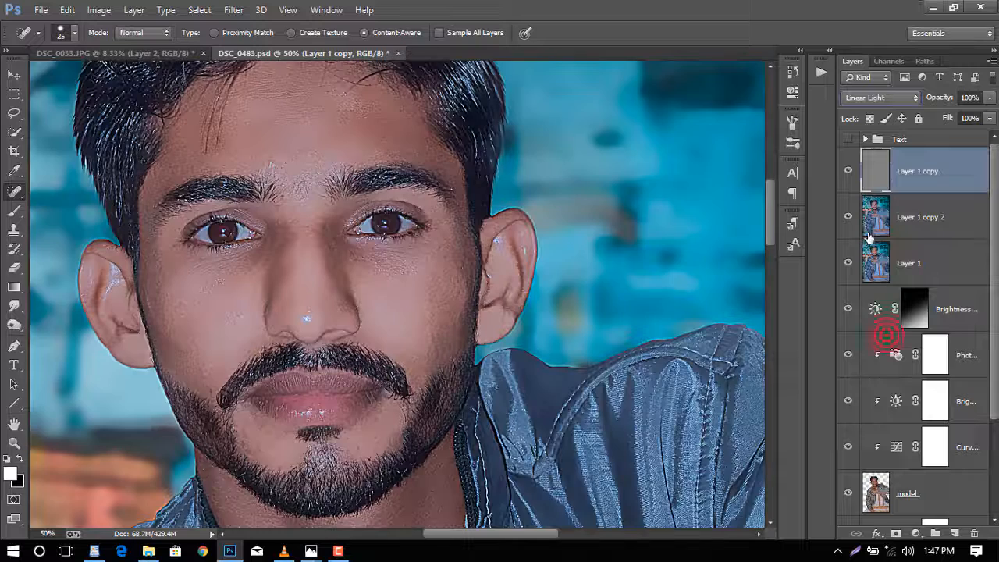
# - Group the two retouch layers into a new group named Skin Retouch
pyautogui.keyDown('ctrl'); pyautogui.click(935, 221); pyautogui.keyUp('ctrl')
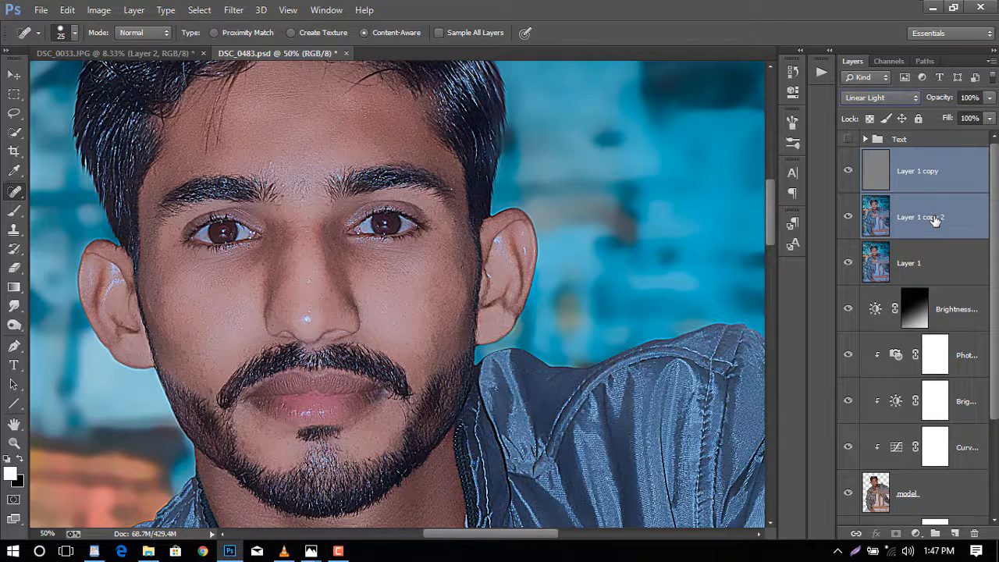
pyautogui.rightClick(935, 221)
pyautogui.click(687, 166)
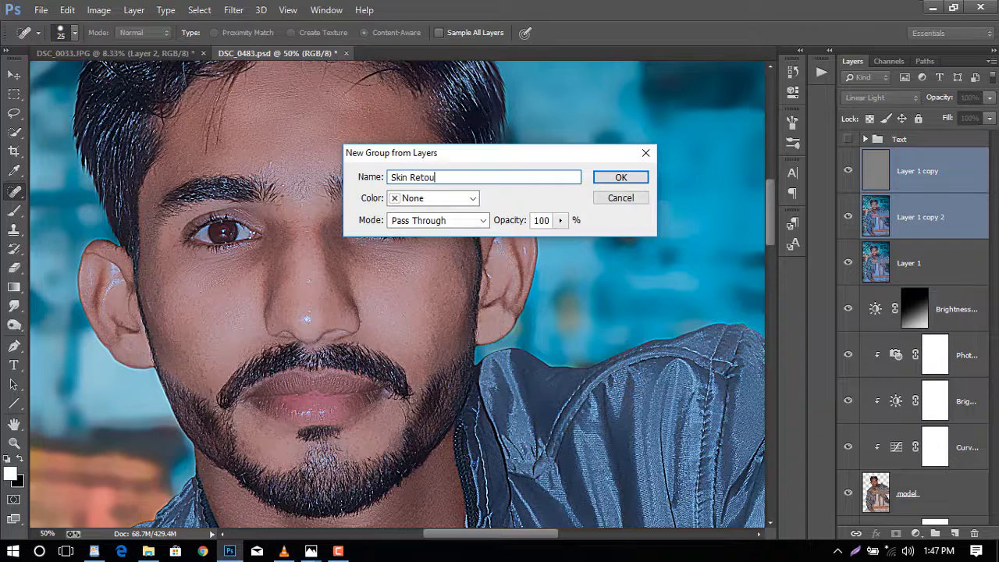
pyautogui.click(608, 179)
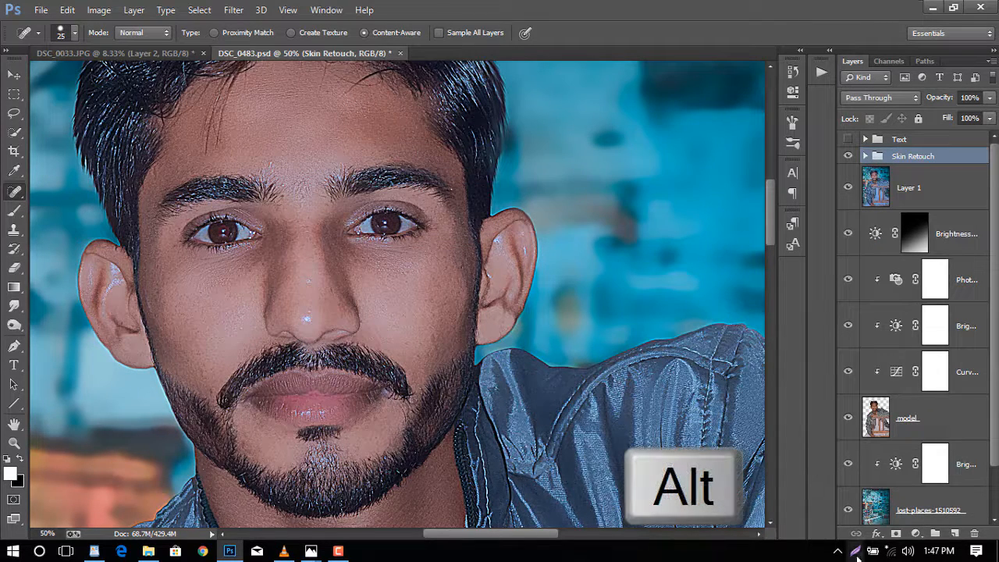
# - Add a black, hide-all layer mask to the Skin Retouch group
pyautogui.keyDown('alt'); pyautogui.click(896, 537); pyautogui.keyUp('alt')
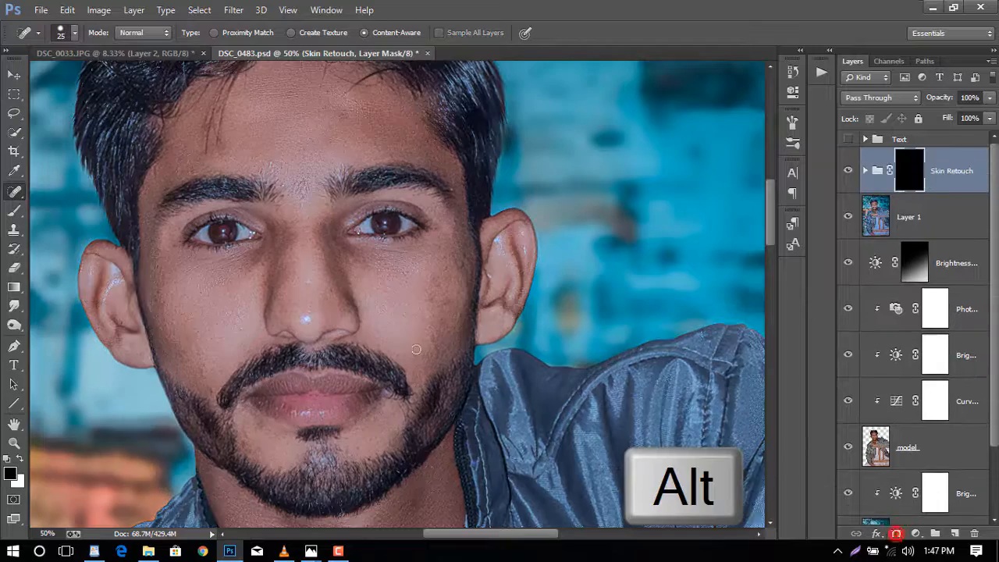
pyautogui.scroll(2, 308, 293)
pyautogui.scroll(-2, 308, 293)
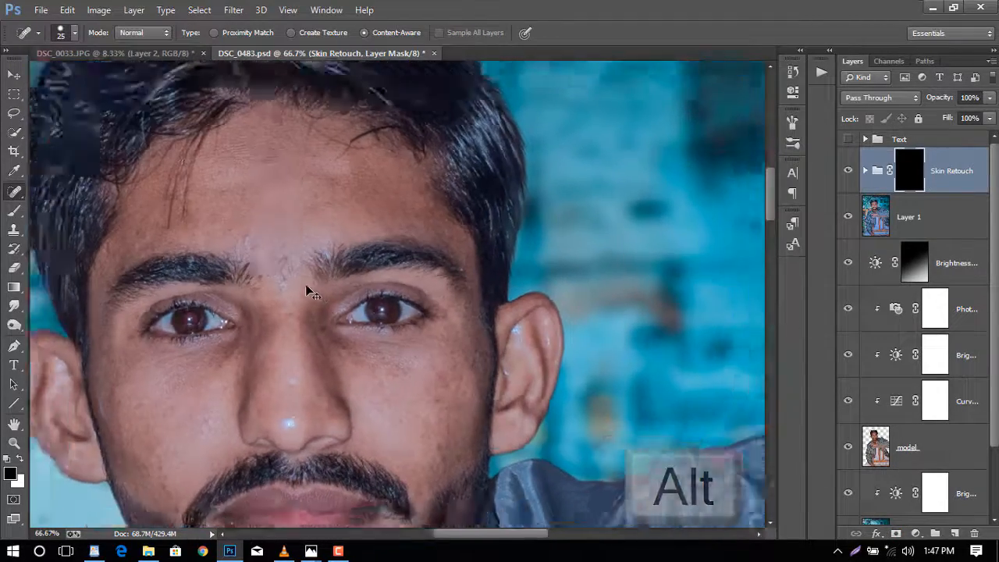
pyautogui.scroll(1, 310, 286)
pyautogui.scroll(-1, 309, 285)
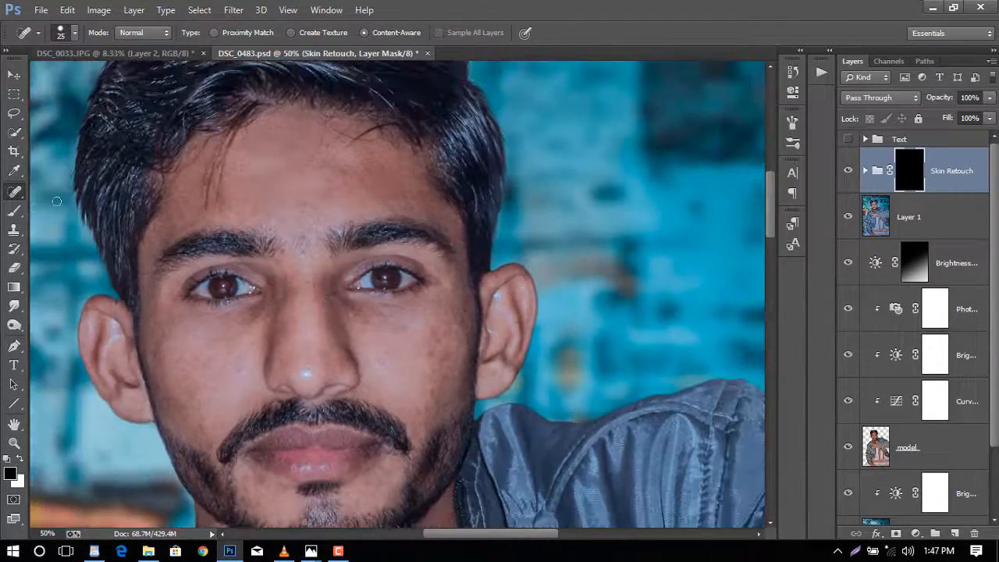
# - Paint white on the group mask with a brush about 100 px over the forehead and cheek
pyautogui.click(14, 210)
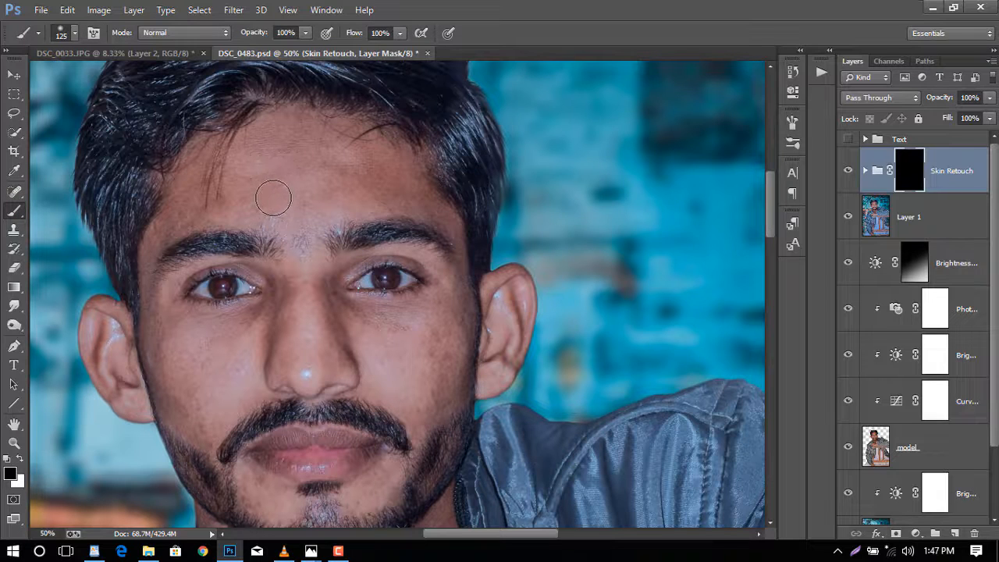
pyautogui.click(19, 459)
pyautogui.scroll(1, 230, 173)
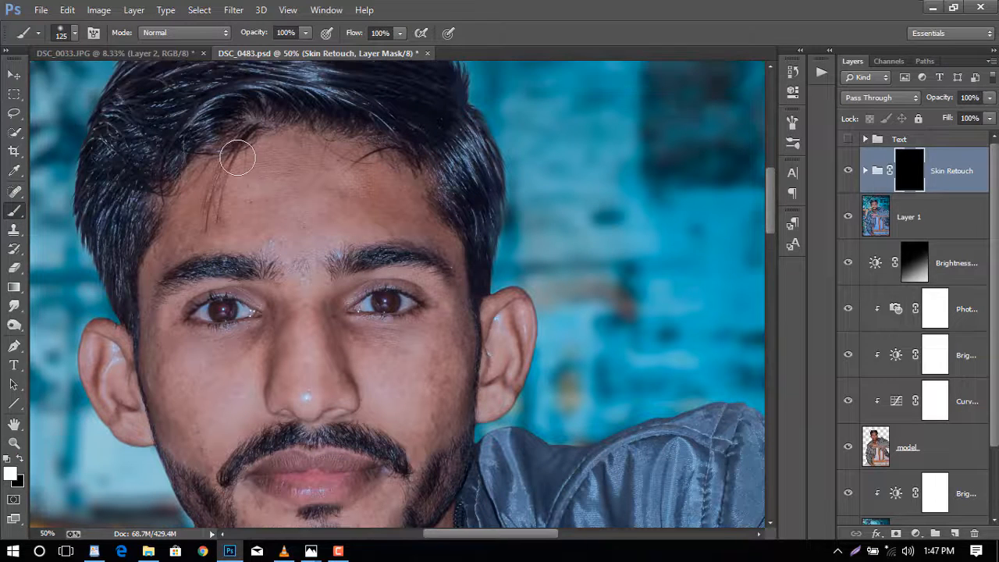
pyautogui.press('[')
pyautogui.press('[')
pyautogui.moveTo(290, 229); pyautogui.dragTo(315, 205)
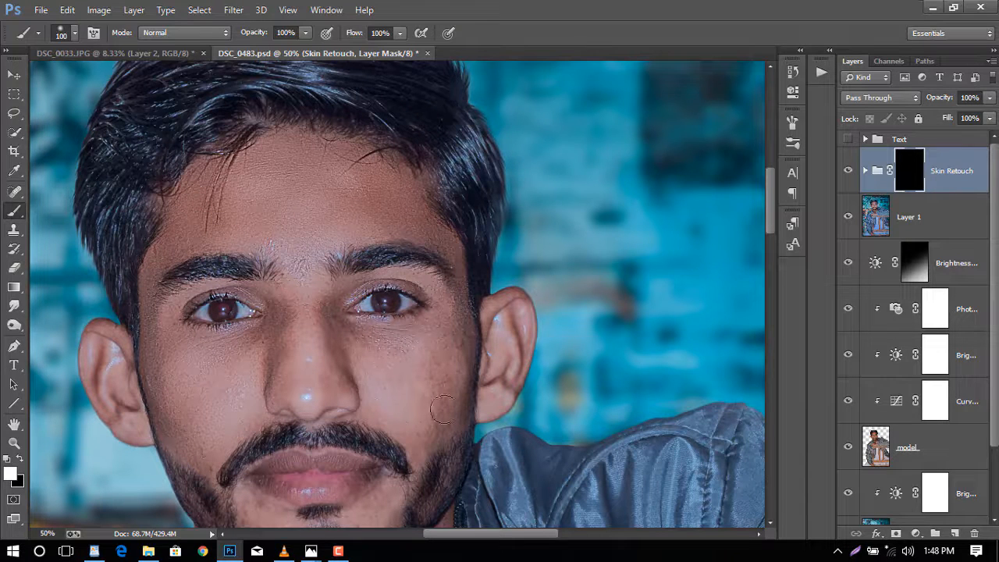
pyautogui.moveTo(485, 337); pyautogui.dragTo(488, 395)
pyautogui.scroll(-3, 276, 388)
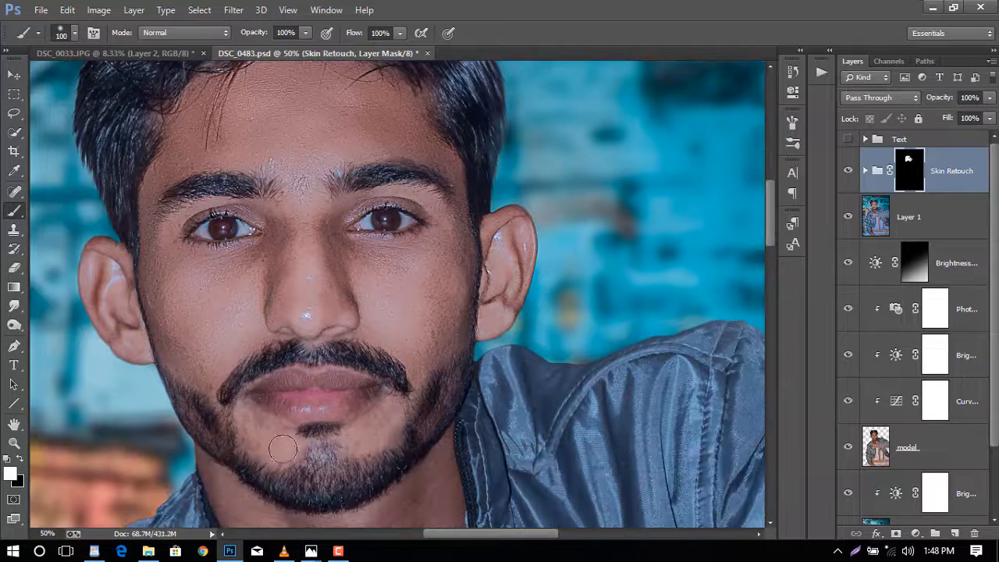
# - Paint white on the mask over the neck, hand and fingers with a 125 px brush
pyautogui.scroll(-8, 171, 338)
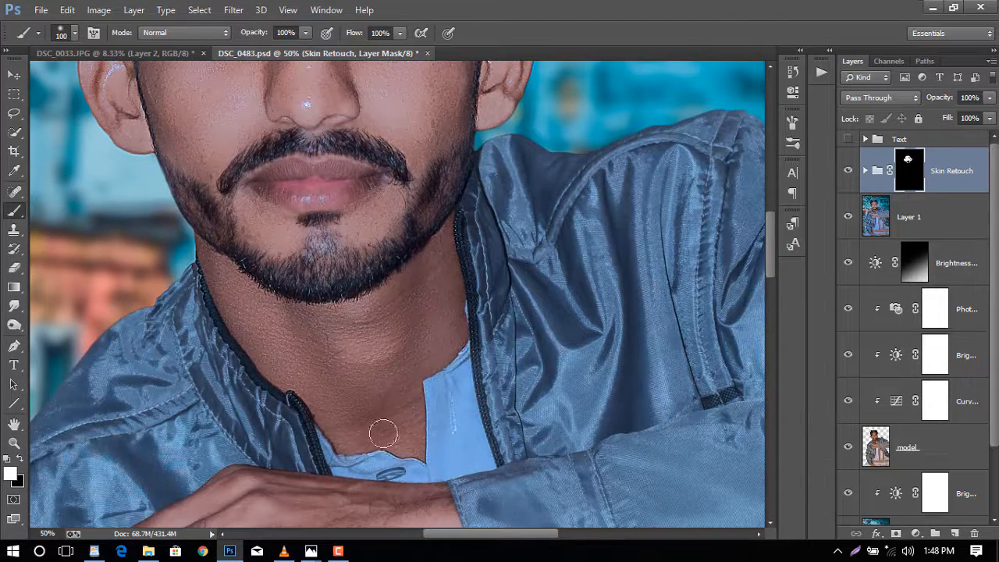
pyautogui.scroll(-9, 408, 326)
pyautogui.press(']')
pyautogui.press(']')
pyautogui.press(']')
pyautogui.press('[')
pyautogui.press('[')
pyautogui.moveTo(409, 327)
pyautogui.mouseDown()
pyautogui.moveTo(323, 328)
pyautogui.moveTo(328, 316)
pyautogui.moveTo(292, 276)
pyautogui.moveTo(166, 314)
pyautogui.moveTo(136, 340)
pyautogui.moveTo(164, 438)
pyautogui.moveTo(182, 329)
pyautogui.moveTo(285, 290)
pyautogui.moveTo(342, 359)
pyautogui.moveTo(169, 404)
pyautogui.mouseUp()
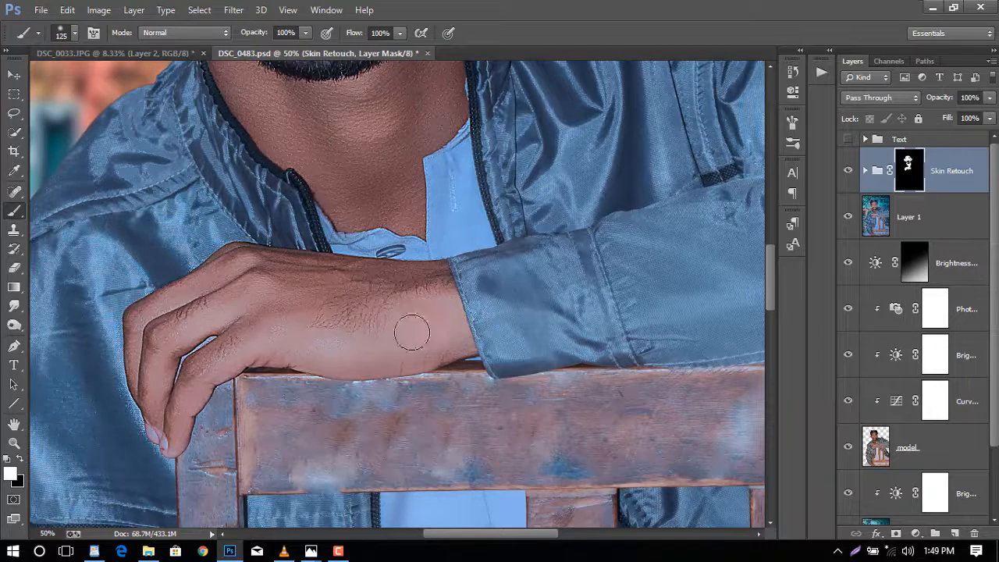
pyautogui.scroll(-15, 413, 333)
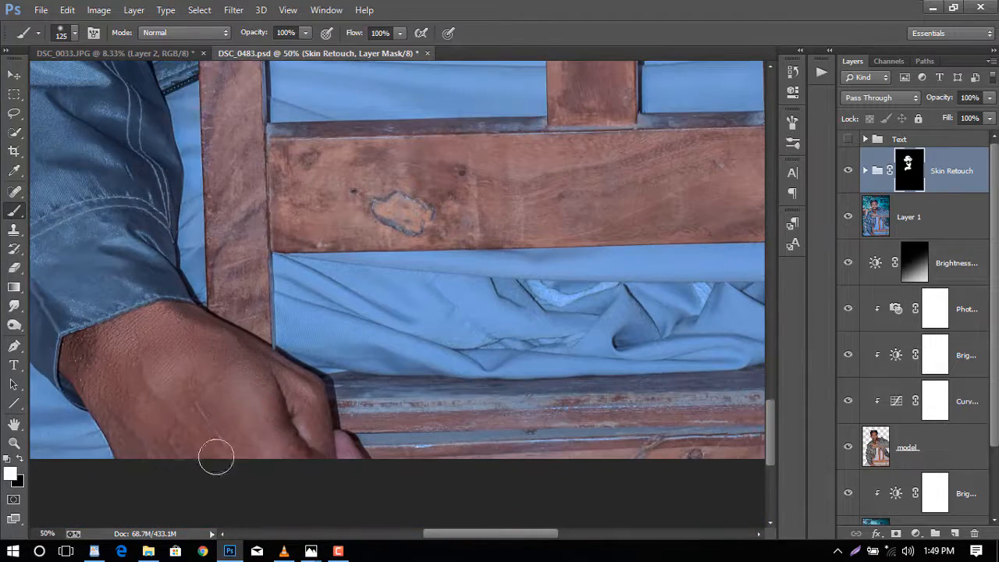
pyautogui.moveTo(216, 457)
pyautogui.mouseDown()
pyautogui.moveTo(331, 448)
pyautogui.moveTo(275, 381)
pyautogui.moveTo(159, 407)
pyautogui.moveTo(137, 445)
pyautogui.mouseUp()
pyautogui.hotkey('ctrl', '-')
pyautogui.hotkey('ctrl', '-')
pyautogui.hotkey('ctrl', '-')
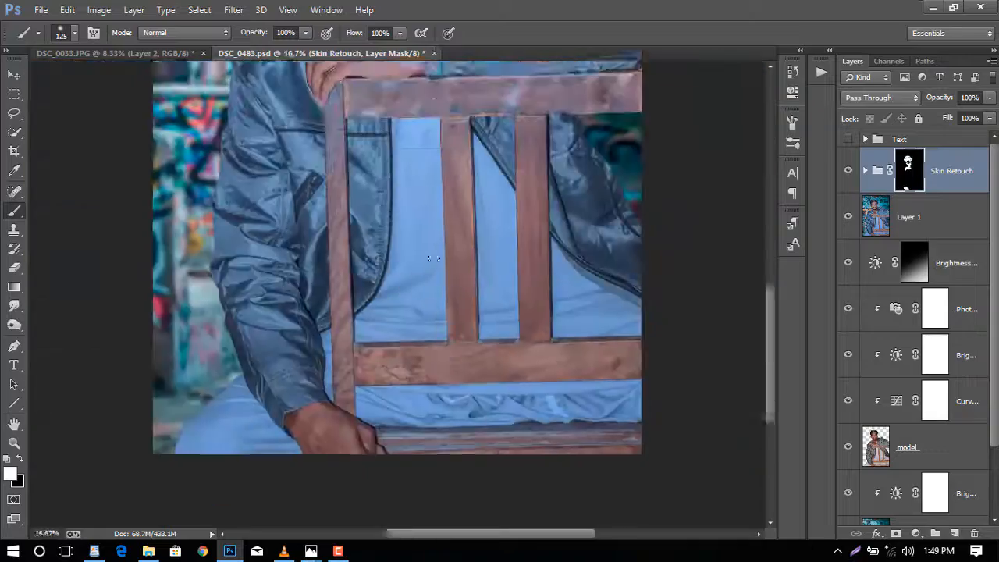
# - Inspect the retouched face and skin up close at different zoom levels
pyautogui.hotkey('ctrl', '+')
pyautogui.hotkey('ctrl', '+')
pyautogui.hotkey('ctrl', '+')
pyautogui.scroll(5, 288, 313)
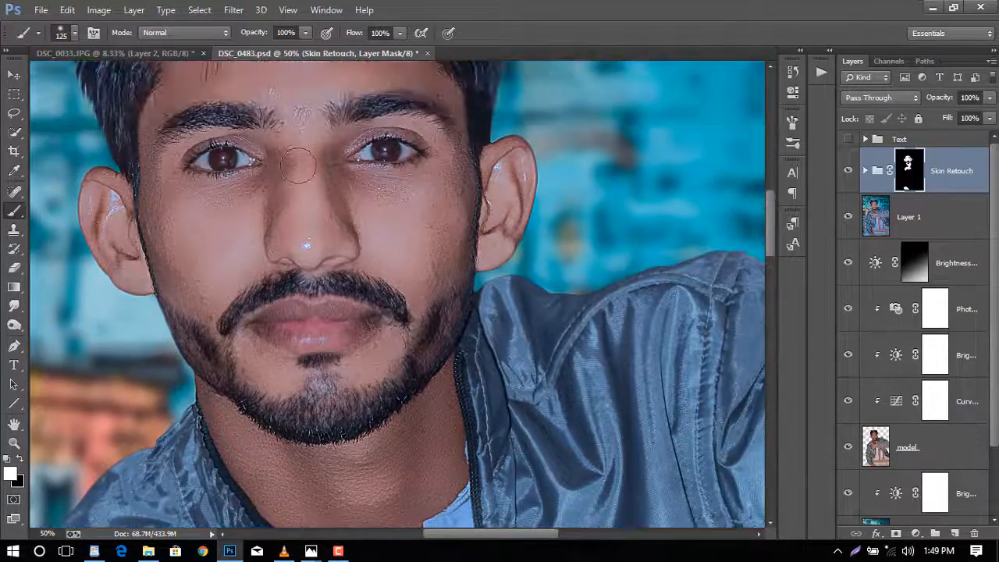
pyautogui.scroll(4, 299, 165)
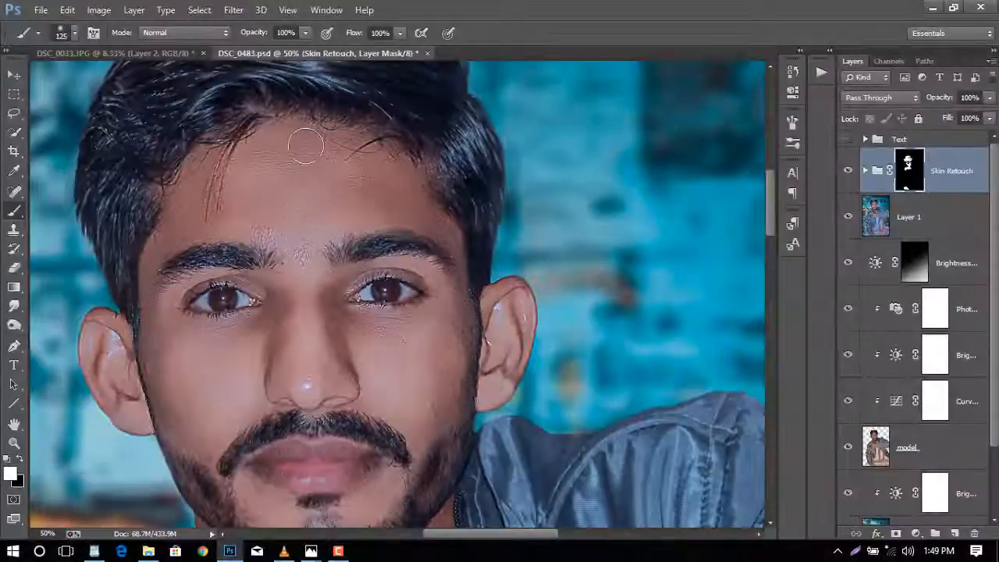
pyautogui.hotkey('ctrl', '-')
pyautogui.hotkey('ctrl', '-')
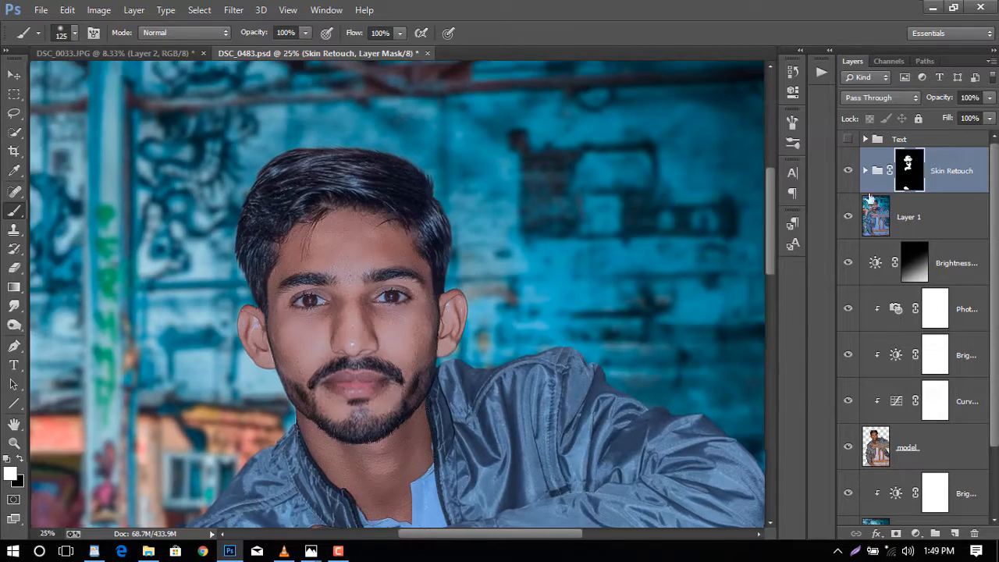
pyautogui.hotkey('ctrl', '+')
# - Inside the Skin Retouch group, lower the Layer 1 copy layer's opacity to 36%
pyautogui.click(865, 170)
pyautogui.click(937, 217)
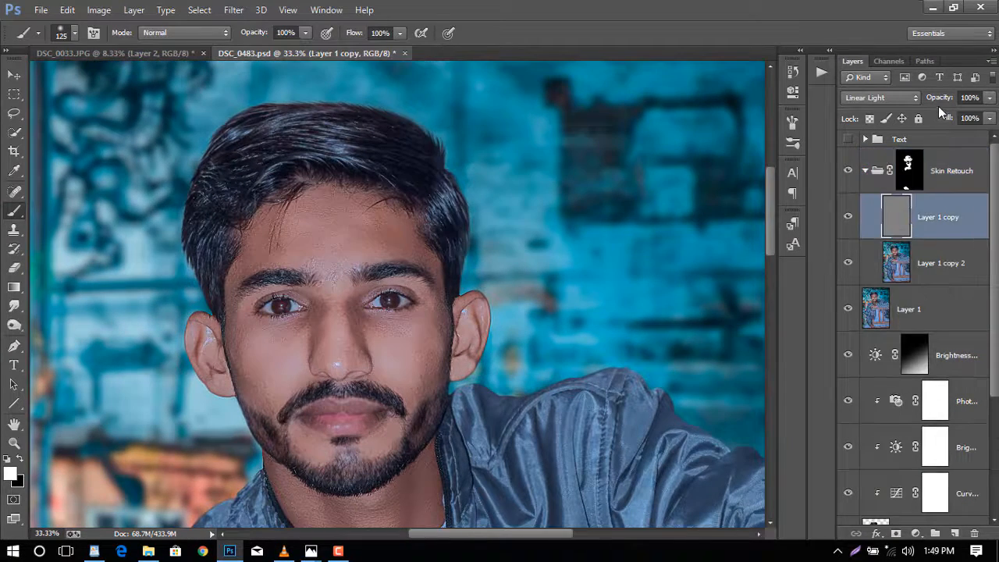
pyautogui.click(967, 97)
pyautogui.hotkey('ctrl', '+')
pyautogui.hotkey('ctrl', '+')
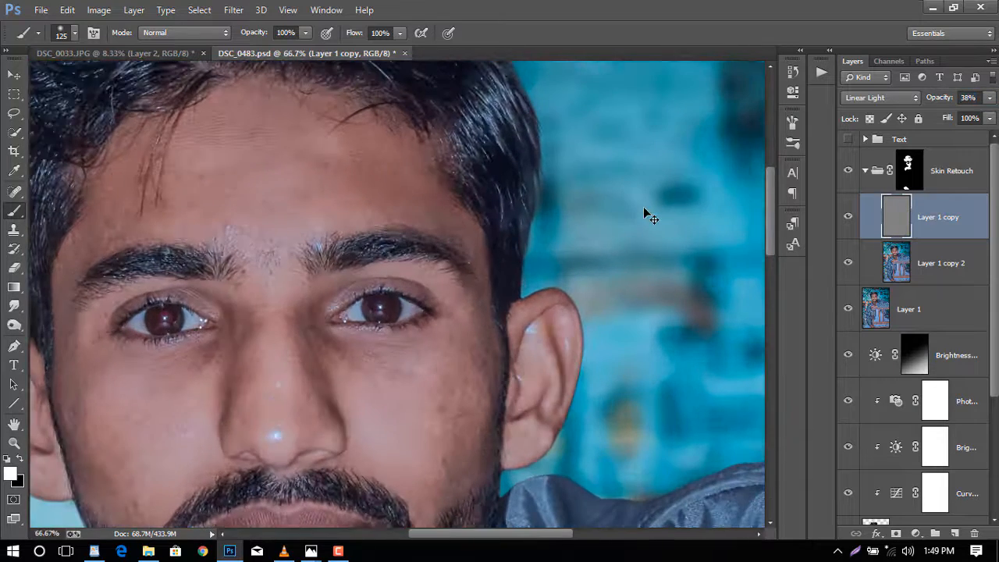
pyautogui.hotkey('ctrl', '-')
pyautogui.moveTo(931, 104); pyautogui.dragTo(834, 109)
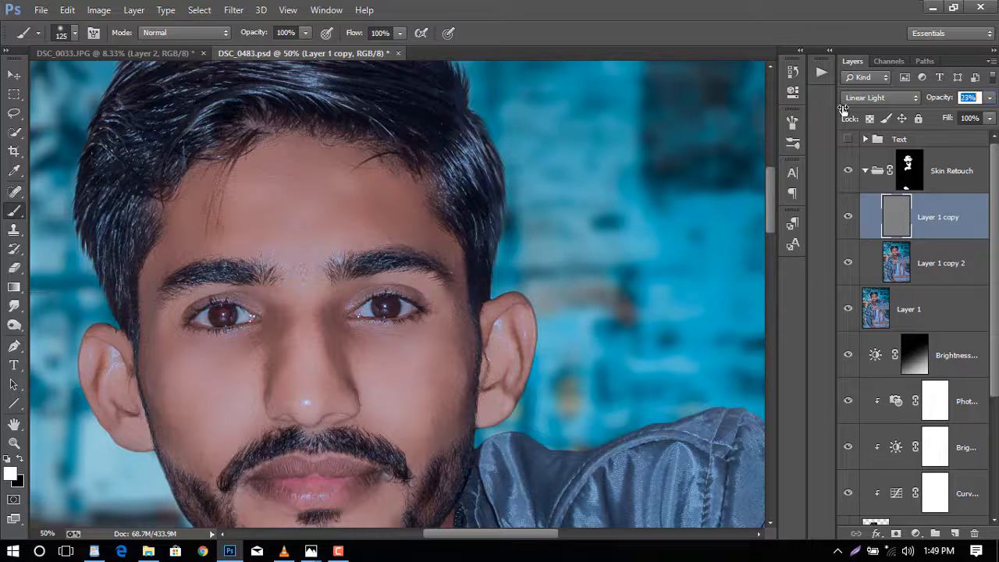
pyautogui.moveTo(854, 111); pyautogui.dragTo(854, 112)
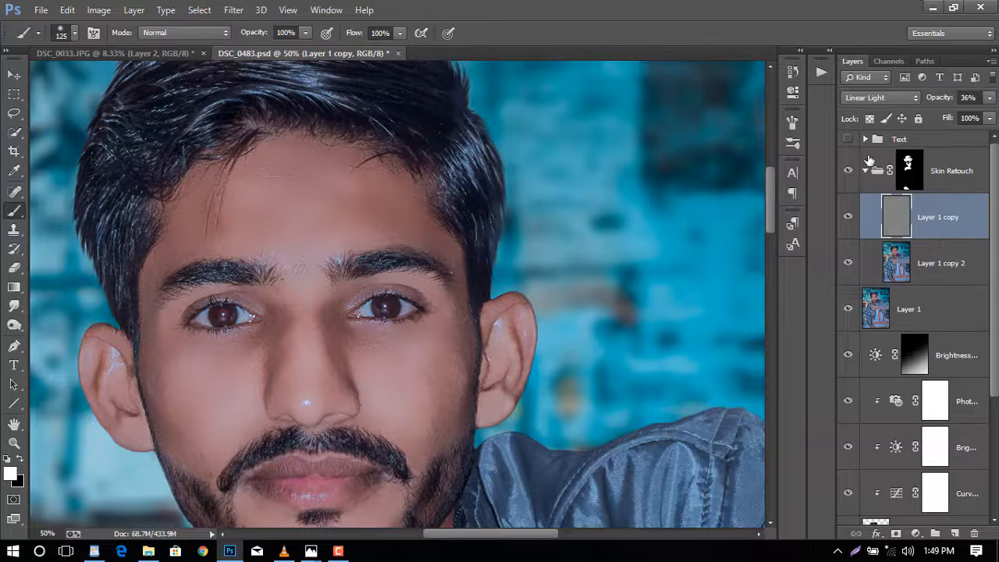
pyautogui.hotkey('ctrl', '-')
pyautogui.hotkey('ctrl', '-')
pyautogui.hotkey('ctrl', '-')
pyautogui.hotkey('ctrl', '-')
pyautogui.hotkey('ctrl', '-')
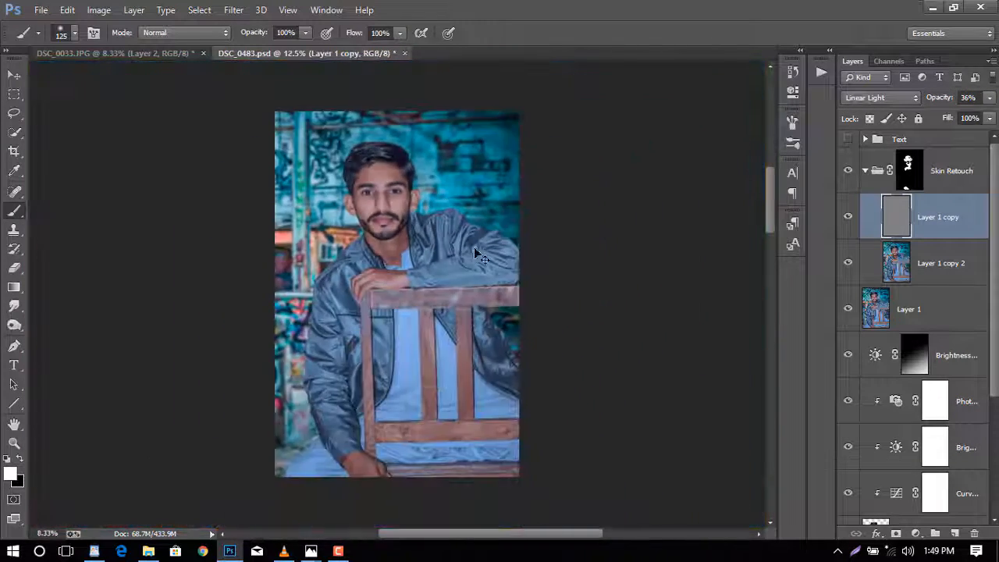
pyautogui.click(865, 171)
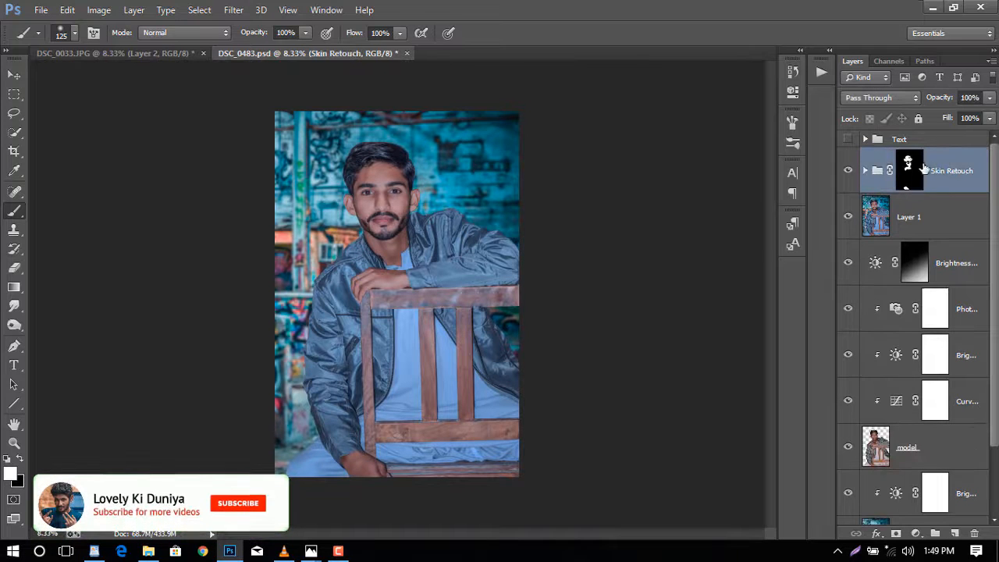
# - Add a Color Lookup adjustment layer using the Kodak 5205 Fuji 3510 (by Adobe).cube 3D LUT
pyautogui.click(915, 533)
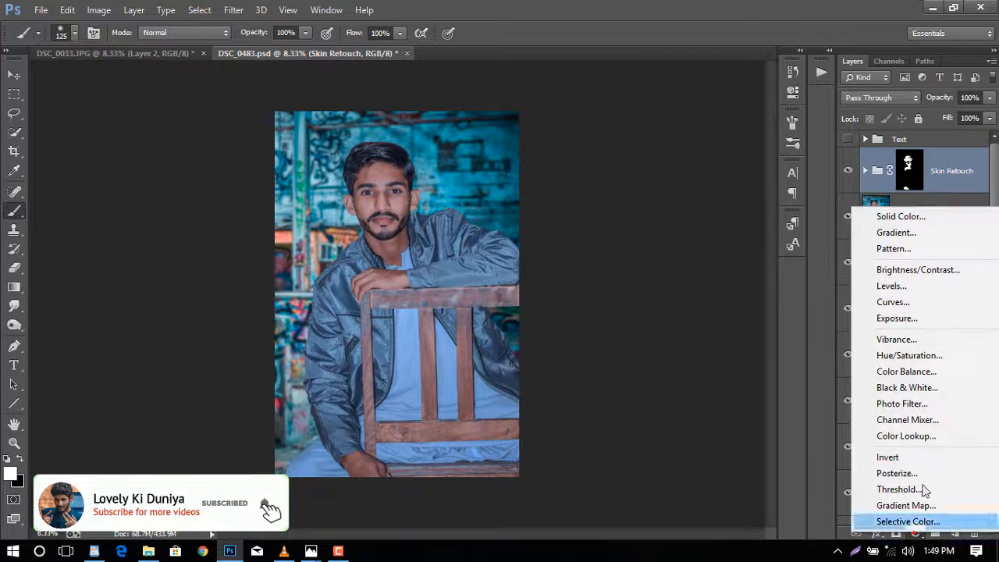
pyautogui.click(924, 439)
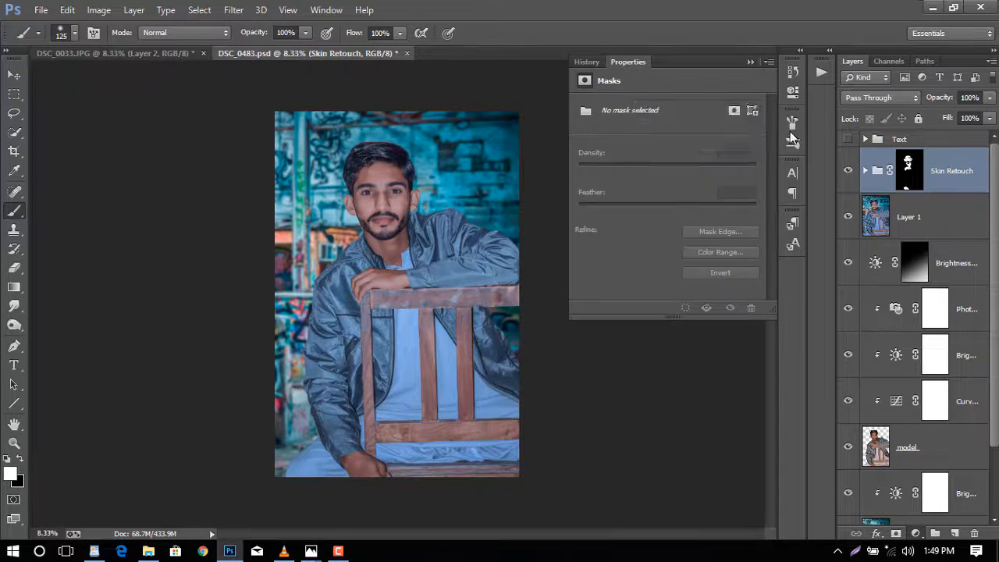
pyautogui.click(708, 106)
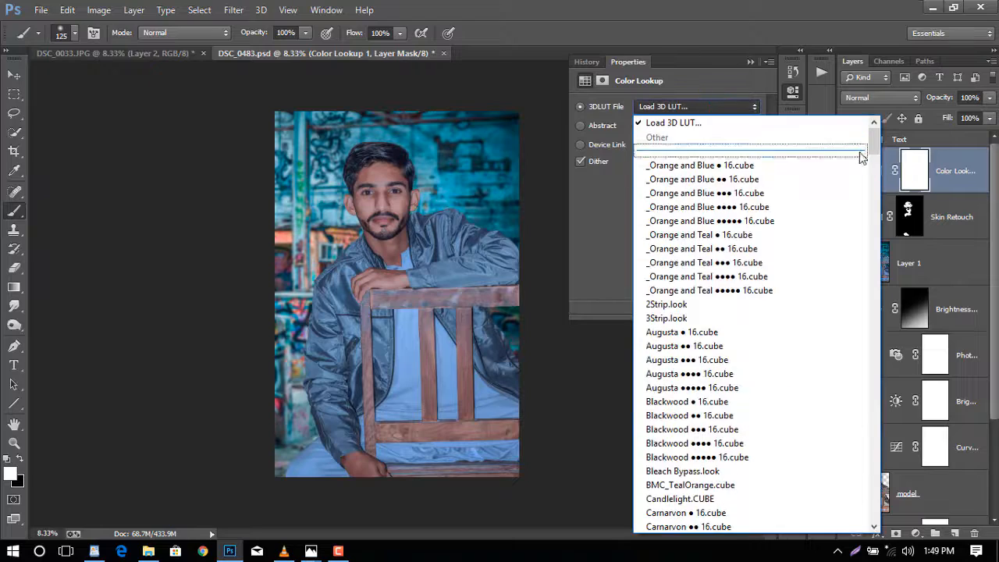
pyautogui.moveTo(874, 159); pyautogui.dragTo(875, 264)
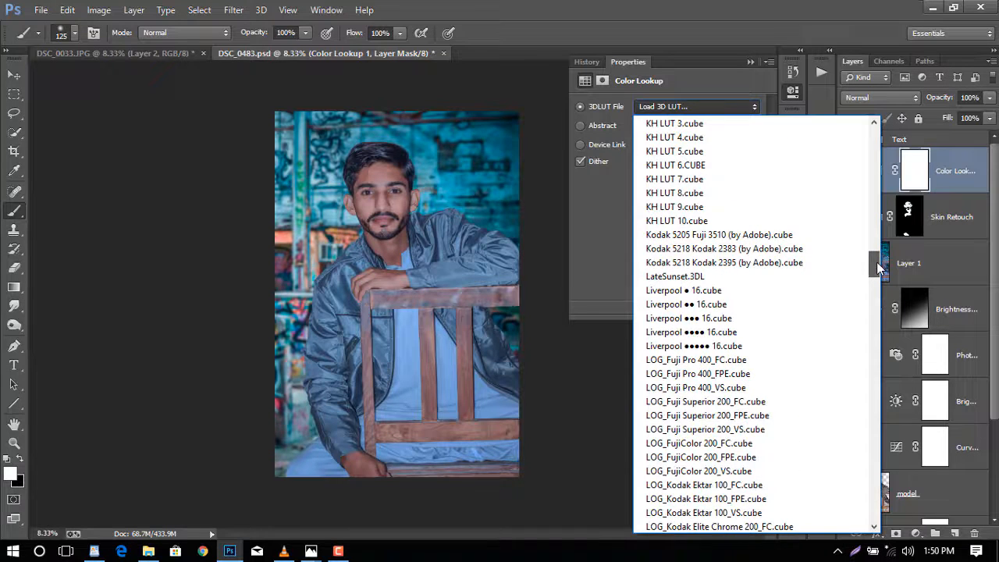
pyautogui.click(769, 243)
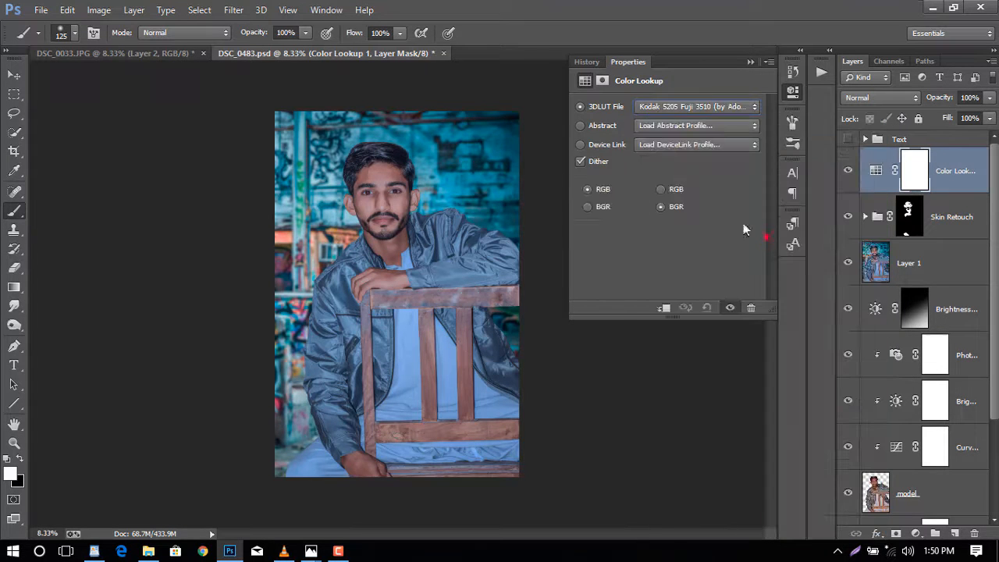
# - Reduce the Color Lookup layer's opacity to 34%, toggling its visibility to compare
pyautogui.click(792, 92)
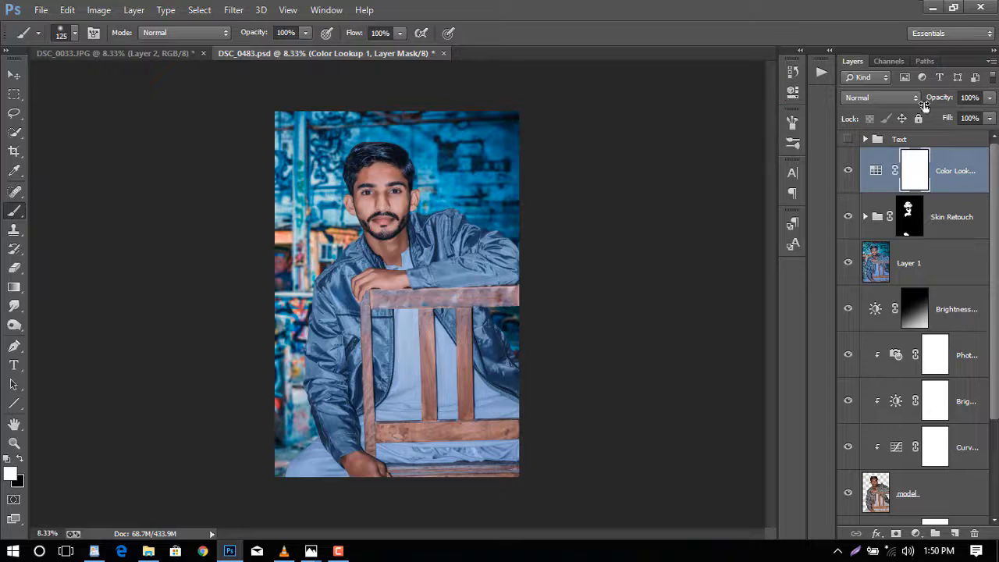
pyautogui.moveTo(937, 102); pyautogui.dragTo(931, 100)
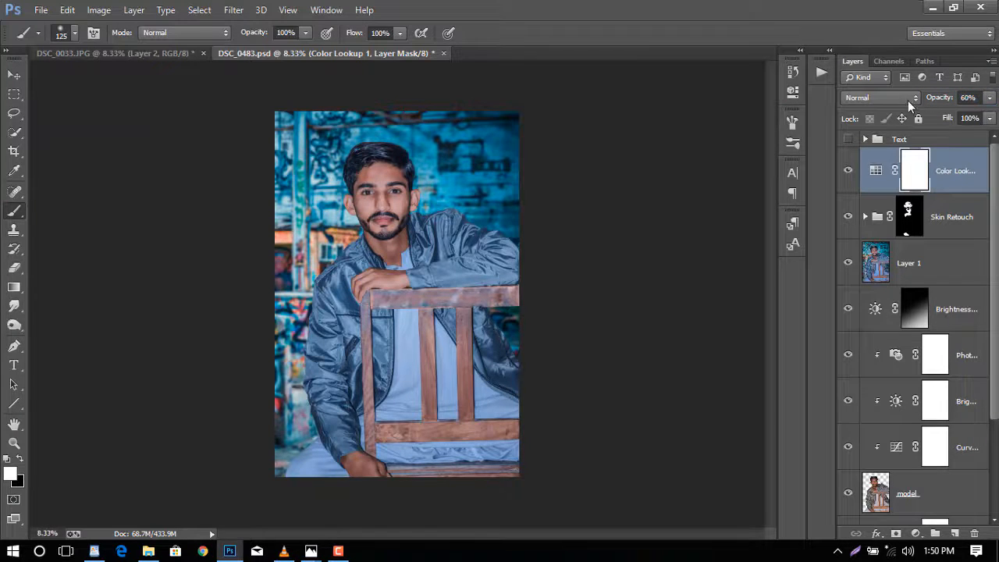
pyautogui.click(848, 170)
pyautogui.click(848, 170)
pyautogui.moveTo(939, 103); pyautogui.dragTo(858, 111)
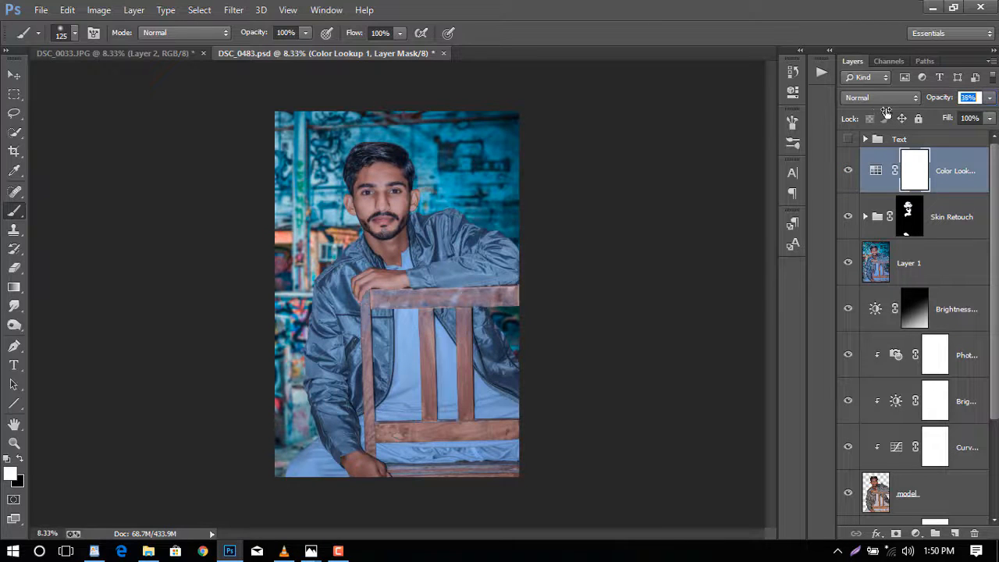
pyautogui.click(852, 166)
pyautogui.click(853, 165)
# - Add a Color Balance adjustment layer with midtones set to Cyan-Red -11, Magenta-Green +4 and Yellow-Blue +3
pyautogui.click(916, 534)
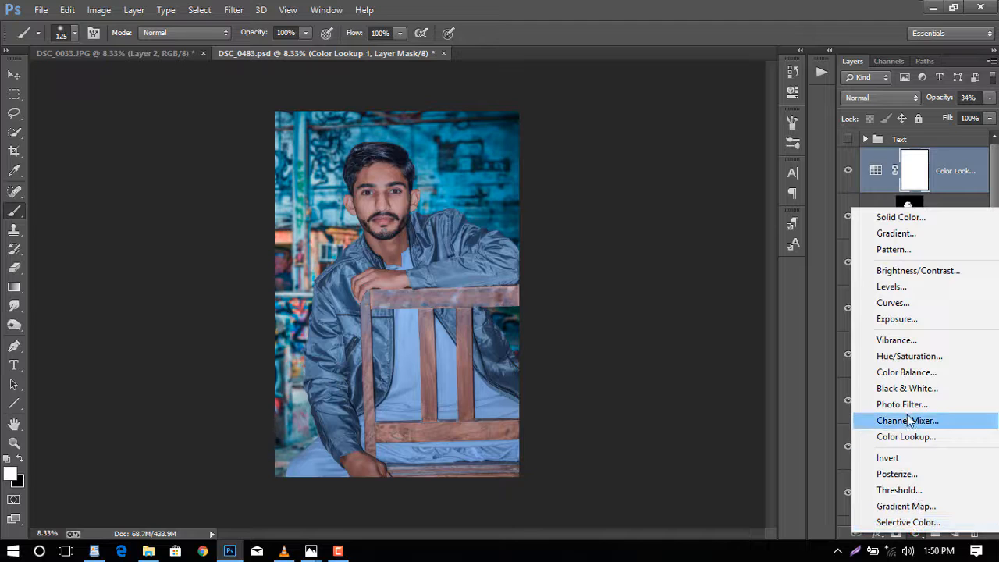
pyautogui.click(918, 373)
pyautogui.moveTo(649, 193); pyautogui.dragTo(640, 138)
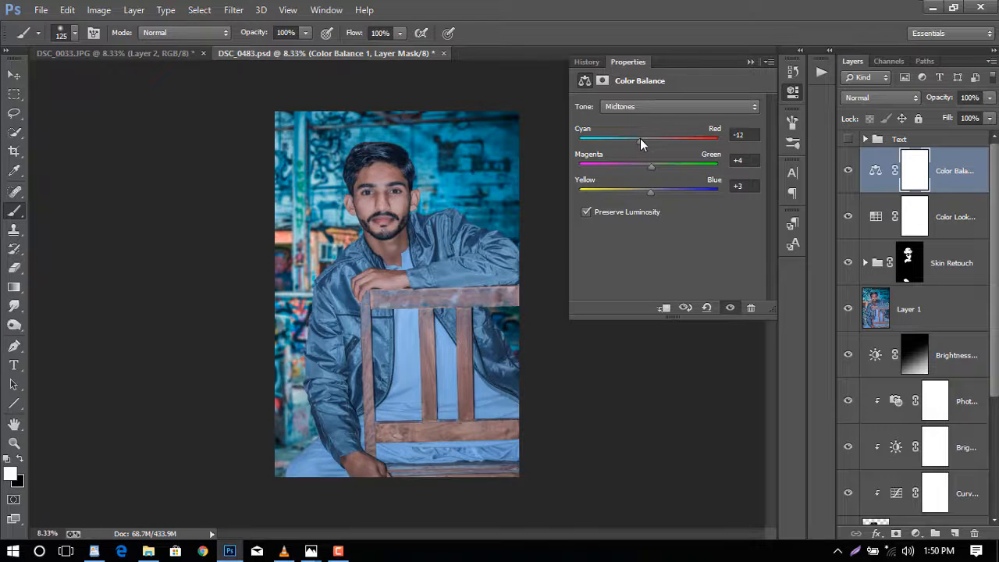
pyautogui.click(792, 91)
# - Turn on the visibility of the Text group
pyautogui.click(849, 139)
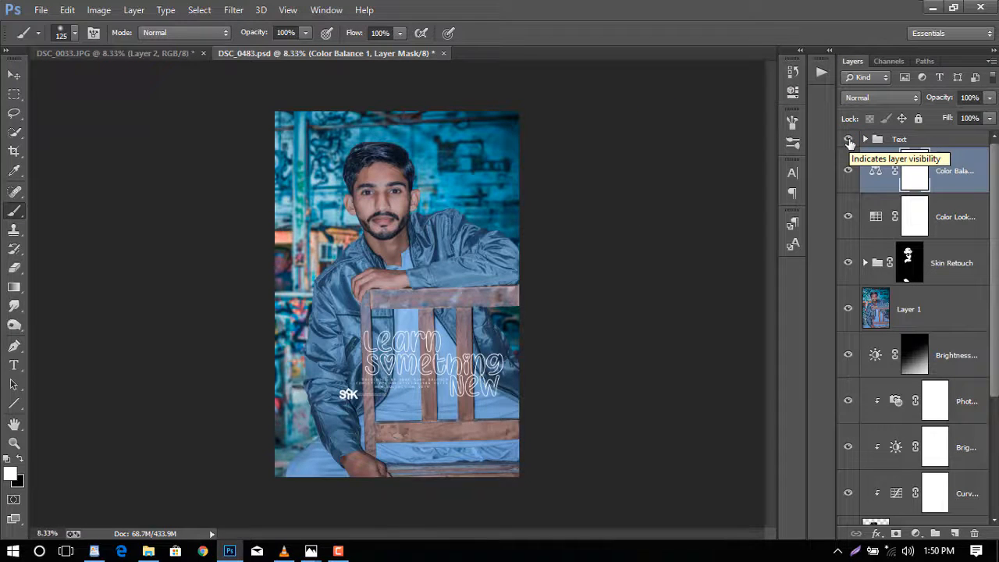
pyautogui.click(849, 140)
pyautogui.click(849, 140)
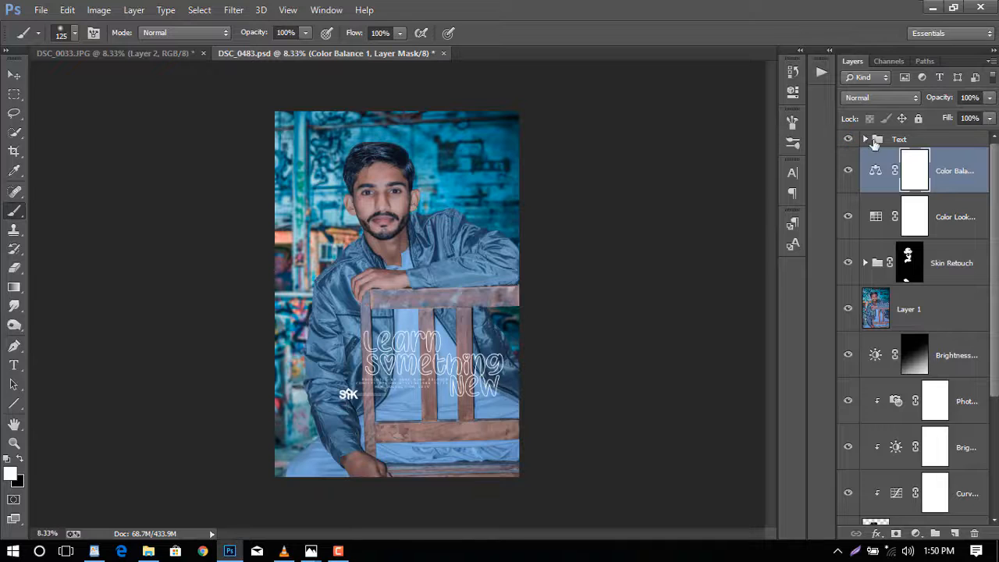
# - Create a new layer at the top of the stack and stamp the merged image into it with Apply Image
pyautogui.click(918, 141)
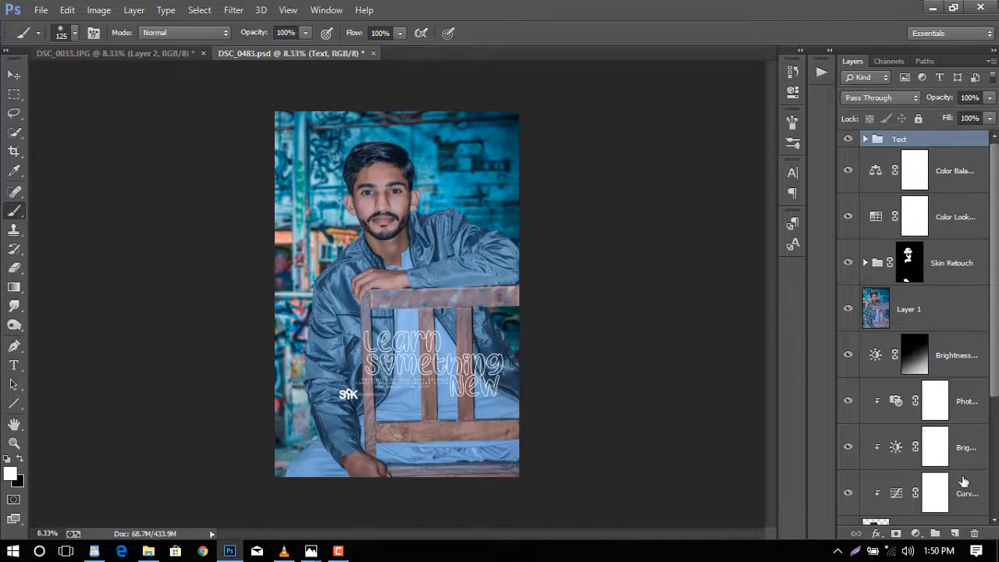
pyautogui.click(957, 533)
pyautogui.click(100, 10)
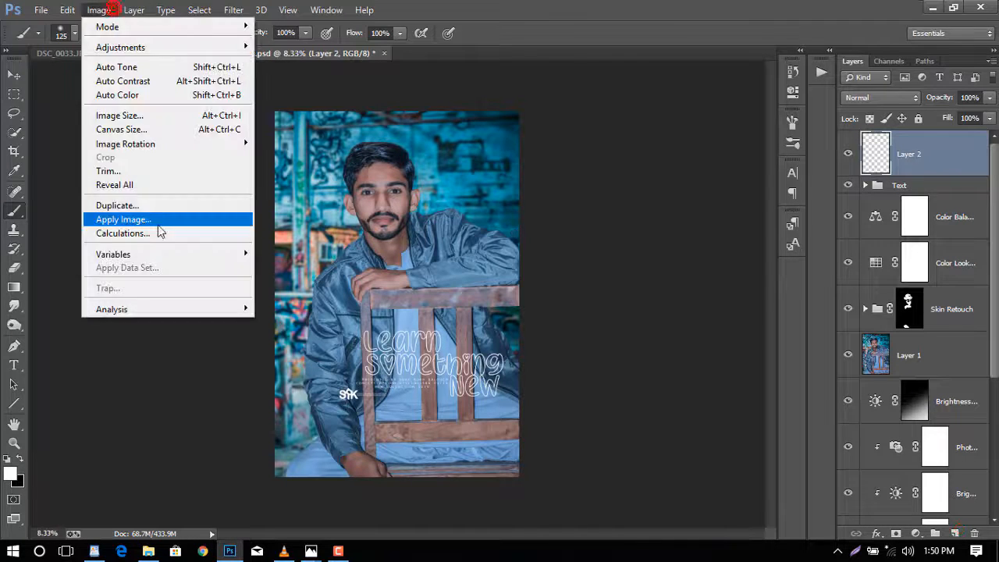
pyautogui.click(162, 223)
pyautogui.click(631, 145)
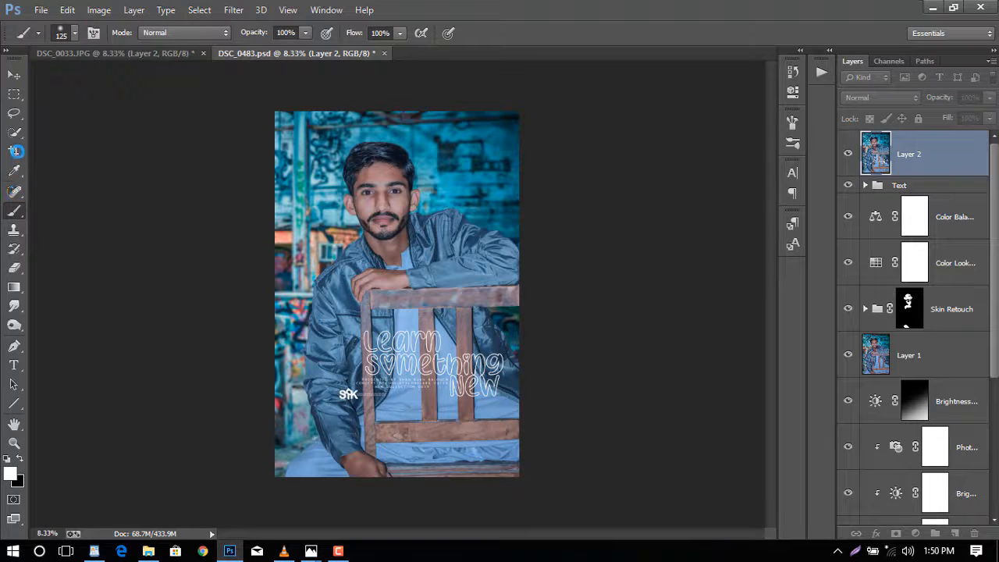
# - Crop the image to its canvas bounds with the Crop tool, deleting cropped pixels
pyautogui.click(14, 151)
pyautogui.click(104, 143)
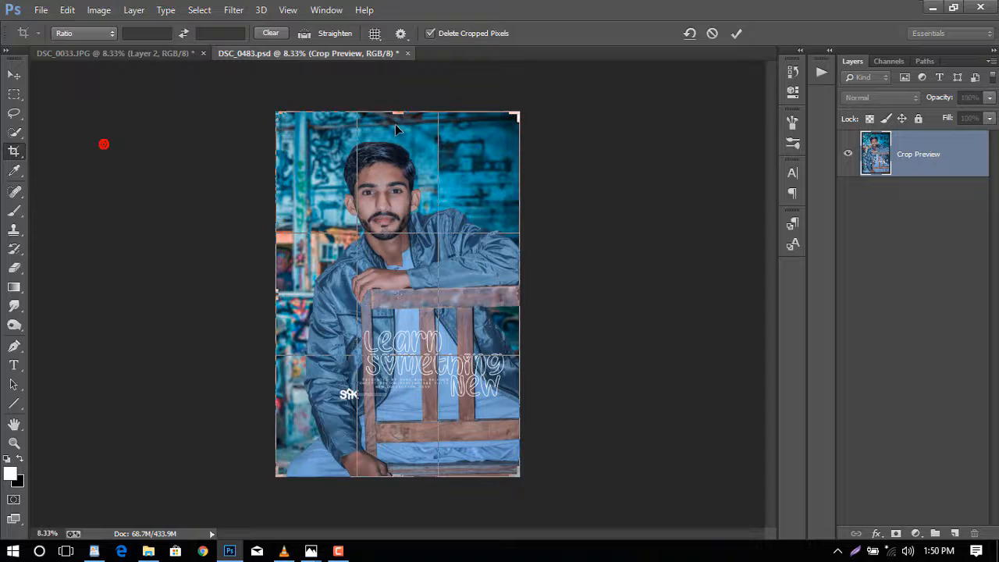
pyautogui.click(736, 34)
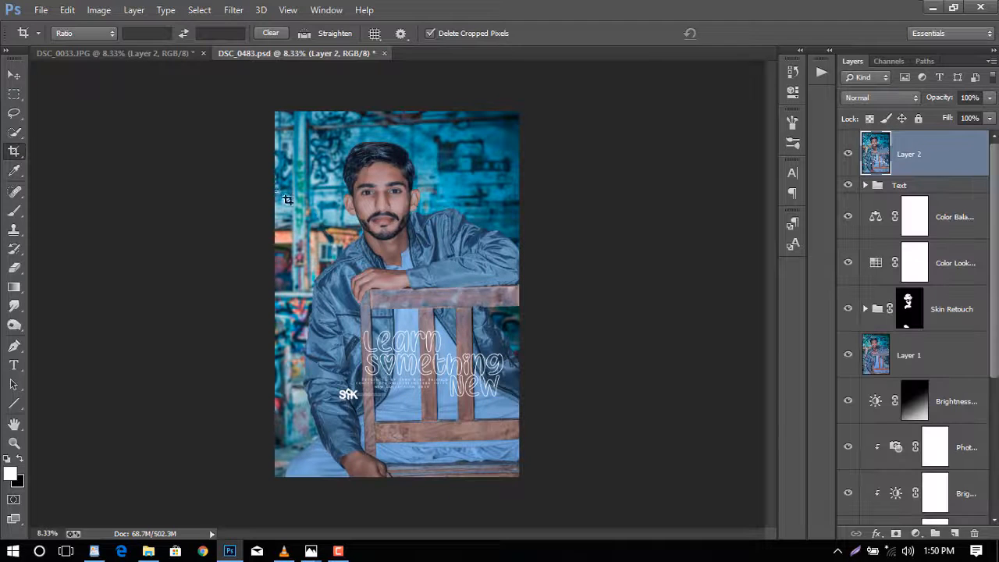
# - Inspect the finished image close up and at full view
pyautogui.scroll(4, 362, 252)
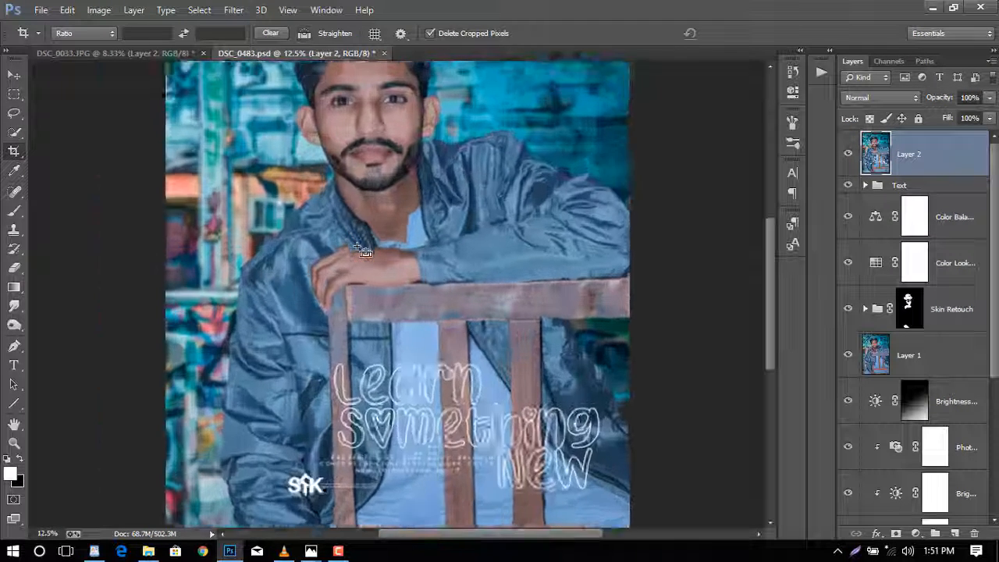
pyautogui.scroll(8, 362, 251)
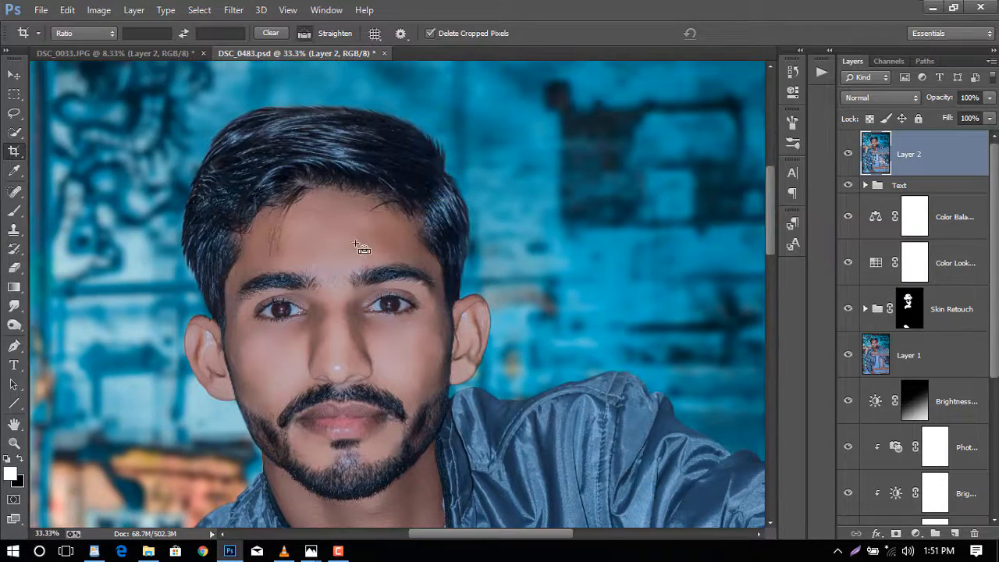
pyautogui.scroll(-4, 359, 248)
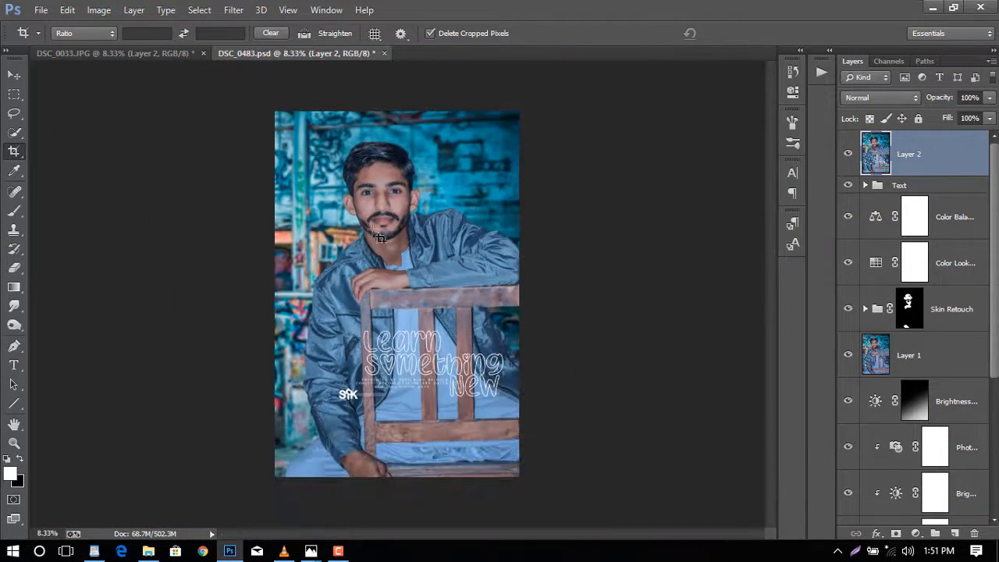
pyautogui.scroll(-5, 968, 373)
pyautogui.scroll(5, 956, 377)
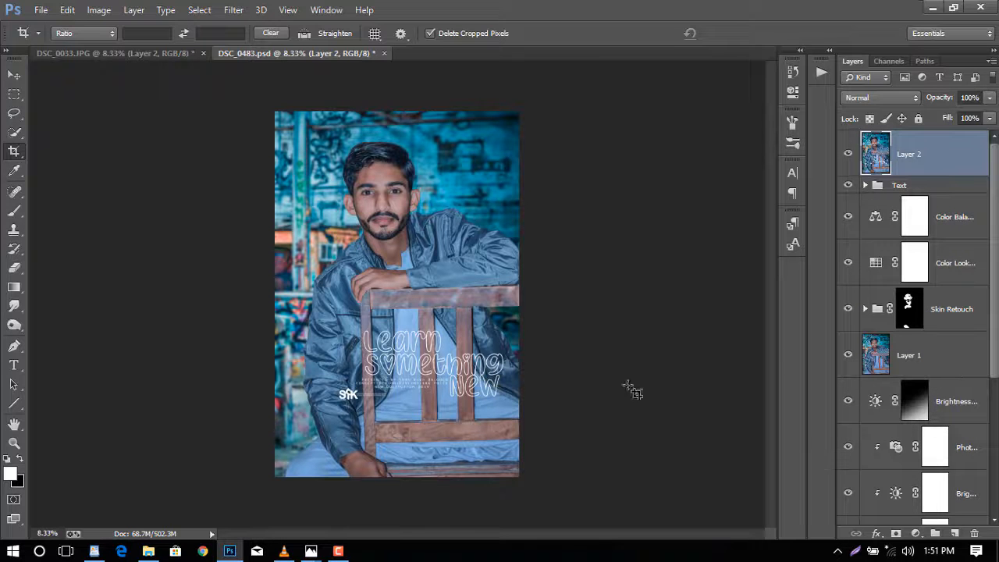